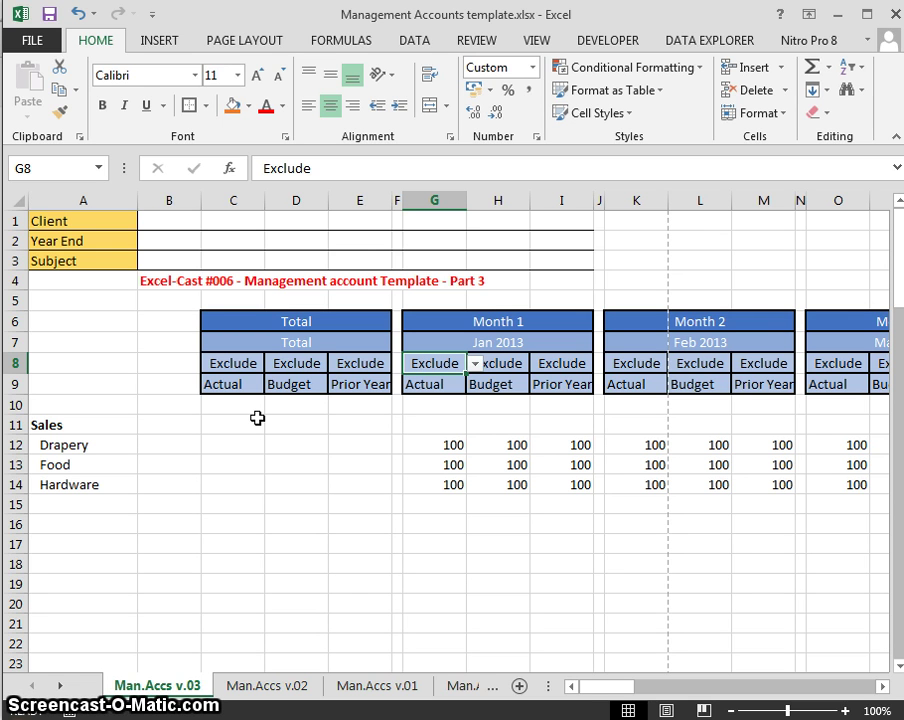
- Examine the Exclude settings in row 8 above the Actual, Budget and Prior Year columns of the monthly blocks
key("Down")
key("Left")
key("Right")
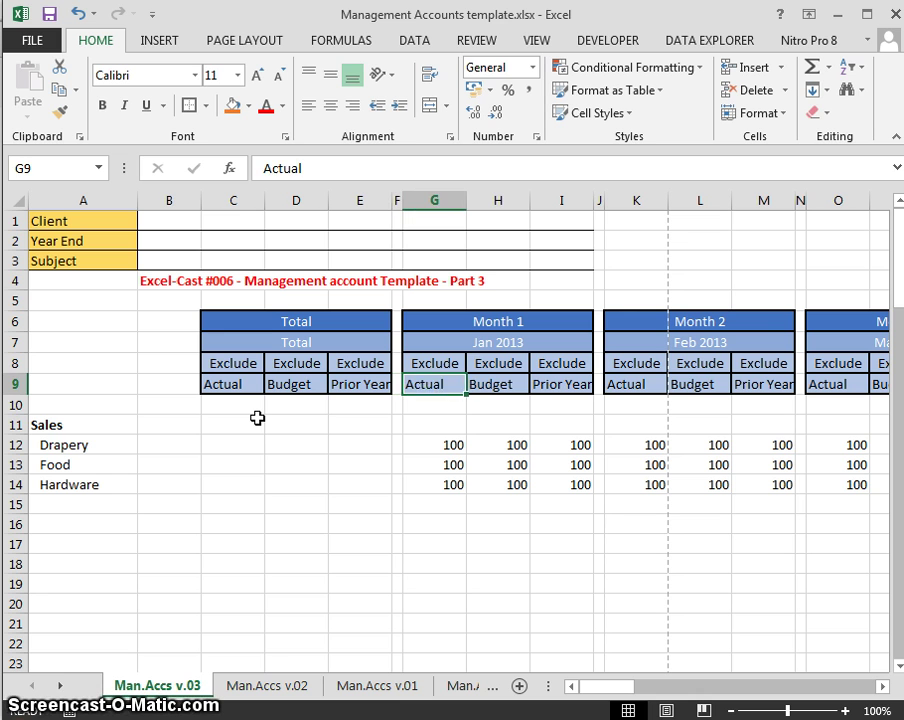
key("Up")
key("Right")
key("Right")
key("Right")
key("Right")
key("Right")
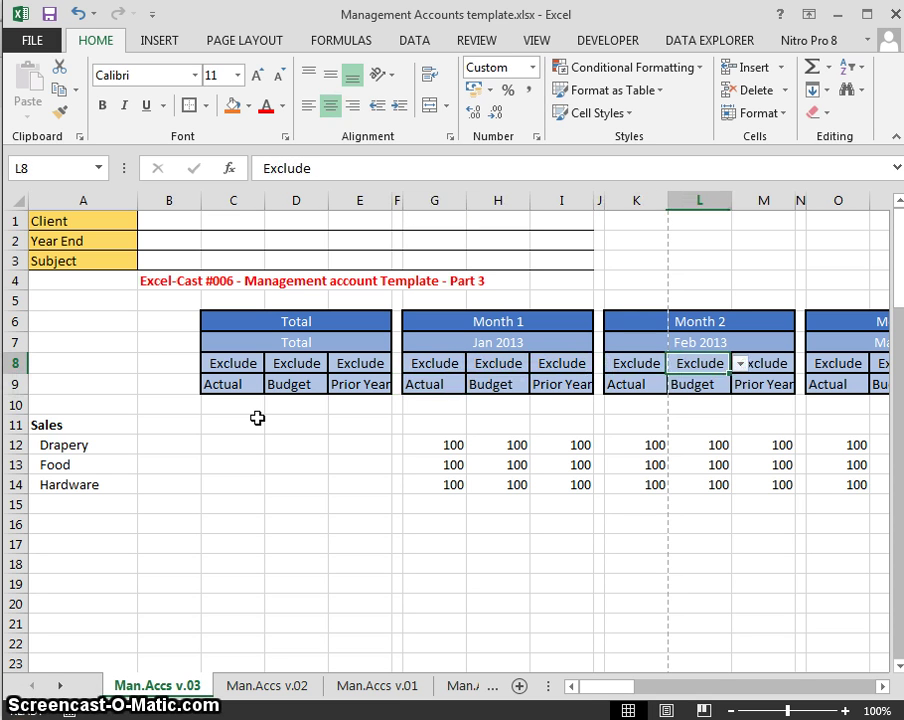
key("Left")
key("Right")
key("Left")
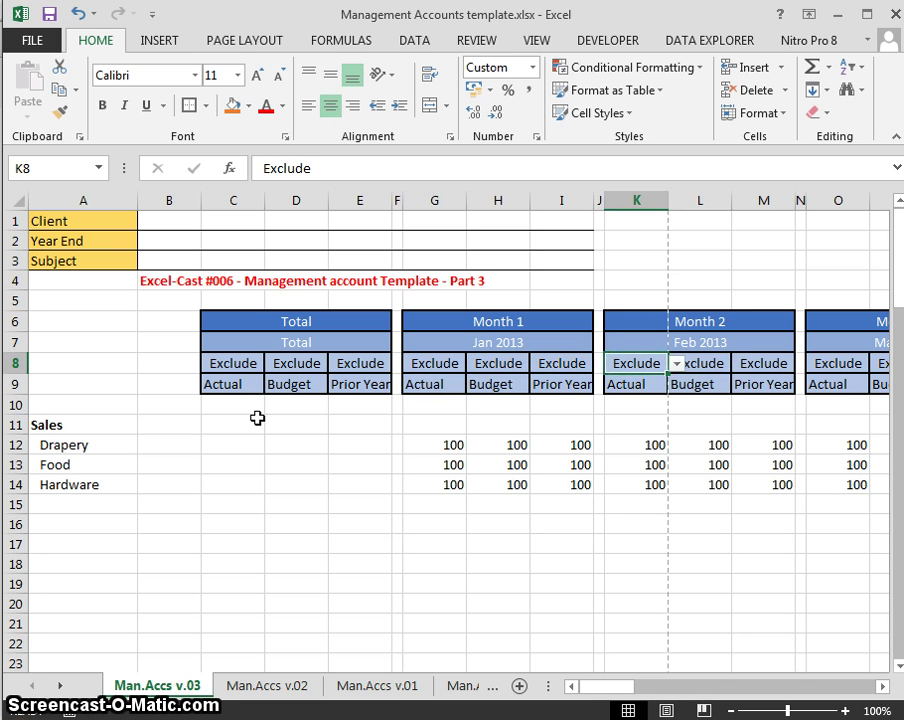
key("Right")
key("Right")
key("Right")
key("Right")
key("Right")
key("Right")
key("Right")
key("Right")
key("Right")
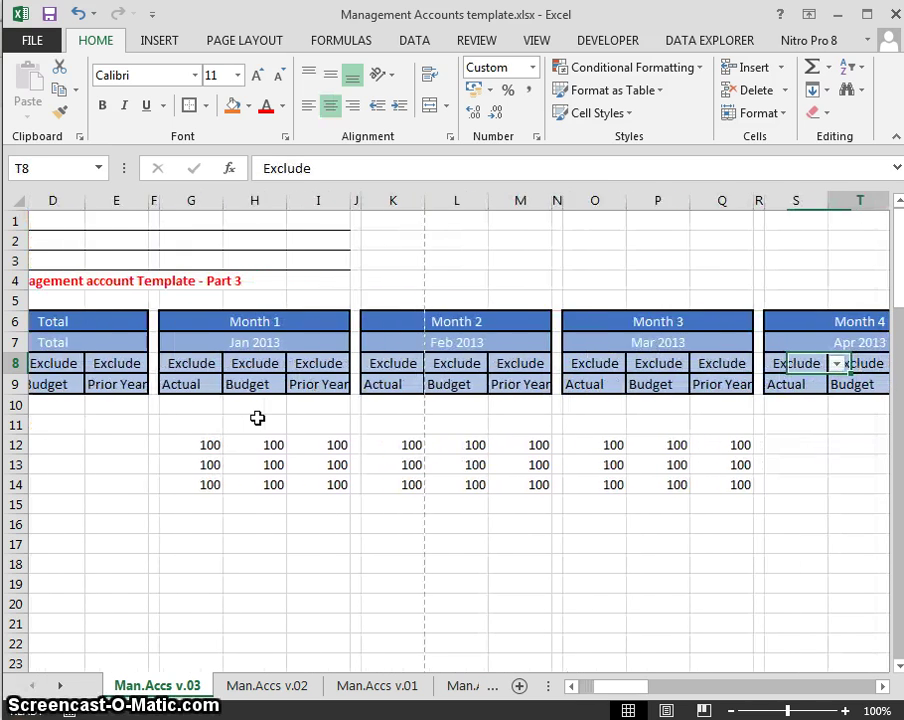
key("Left")
key("Left")
key("Left")
key("Home")
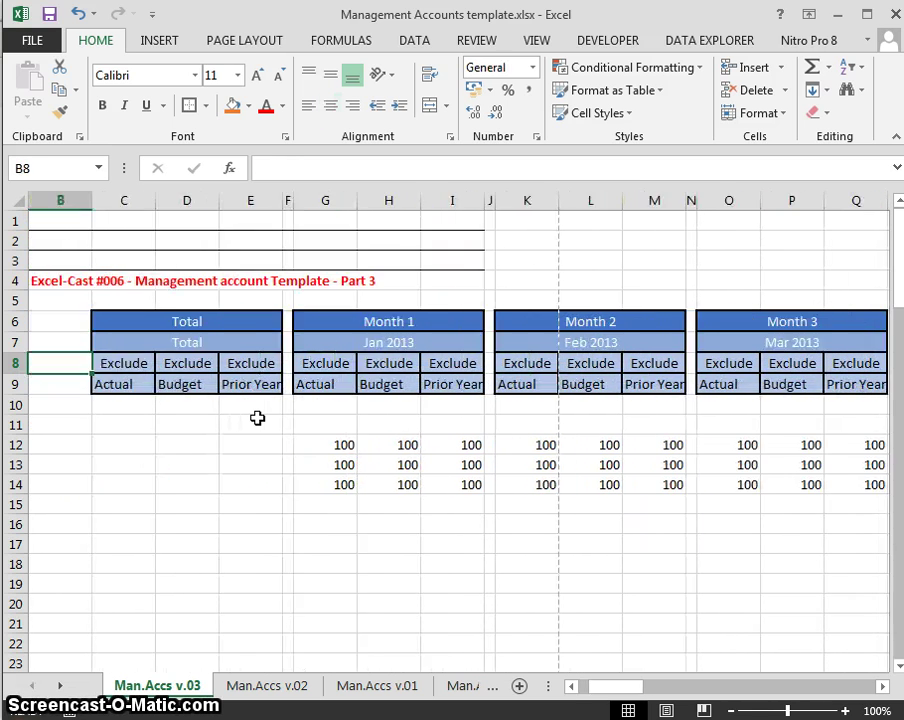
- Examine the empty Total cells beside the Drapery, Food and Hardware sales rows
key("Left")
key("Down")
key("Down")
key("Down")
key("Down")
key("Down")
key("Right")
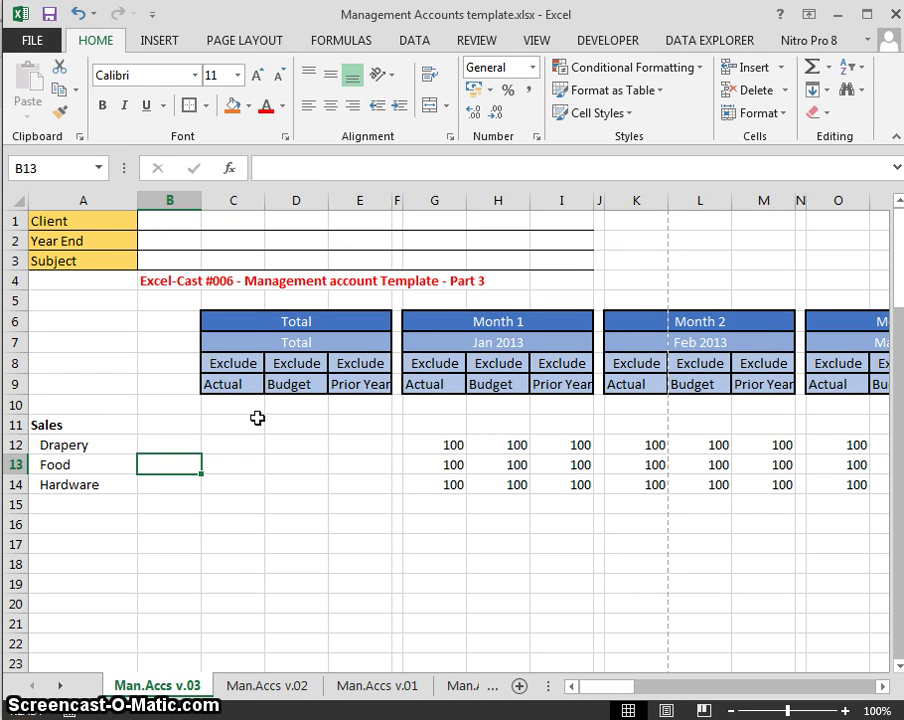
key("Right")
key("Up")
key("Right")
key("Left")
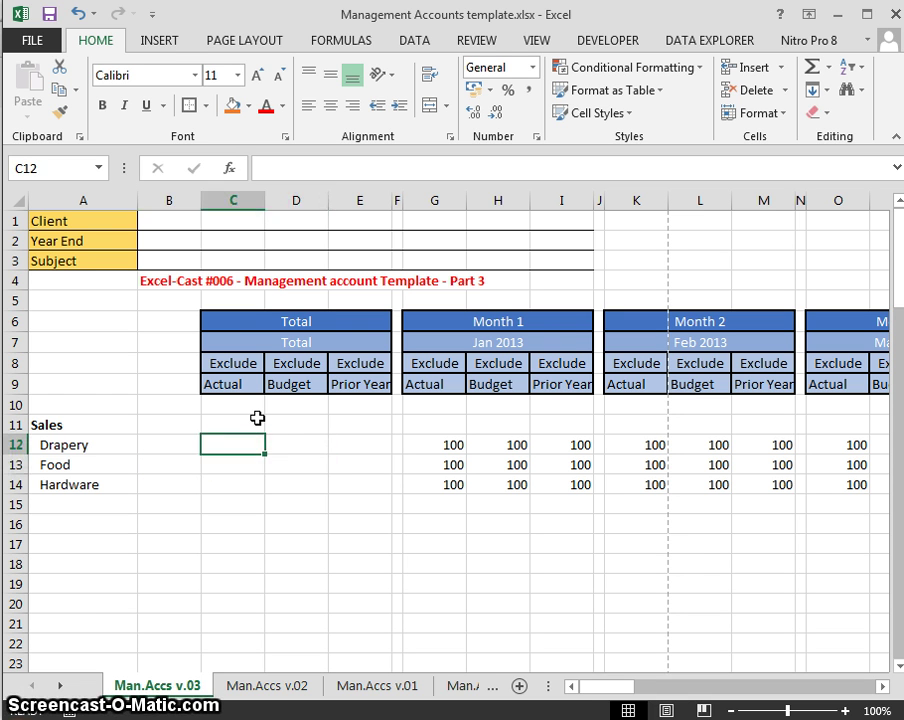
key("Right")
key("Left")
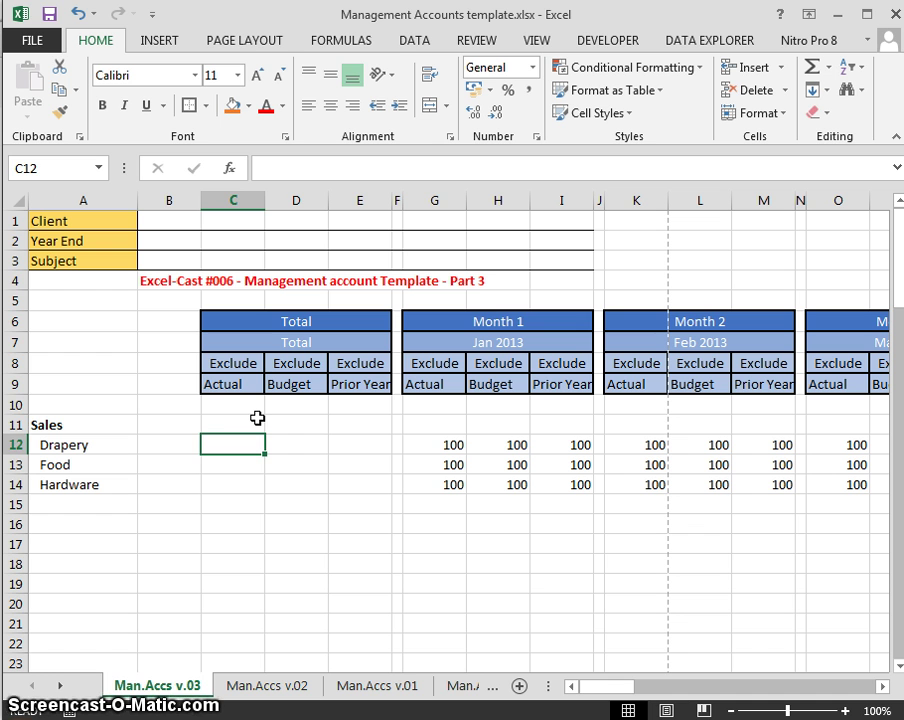
- Enter the text note sumifs() in cell B10, above the Sales section
key("Up")
key("Up")
key("Left")
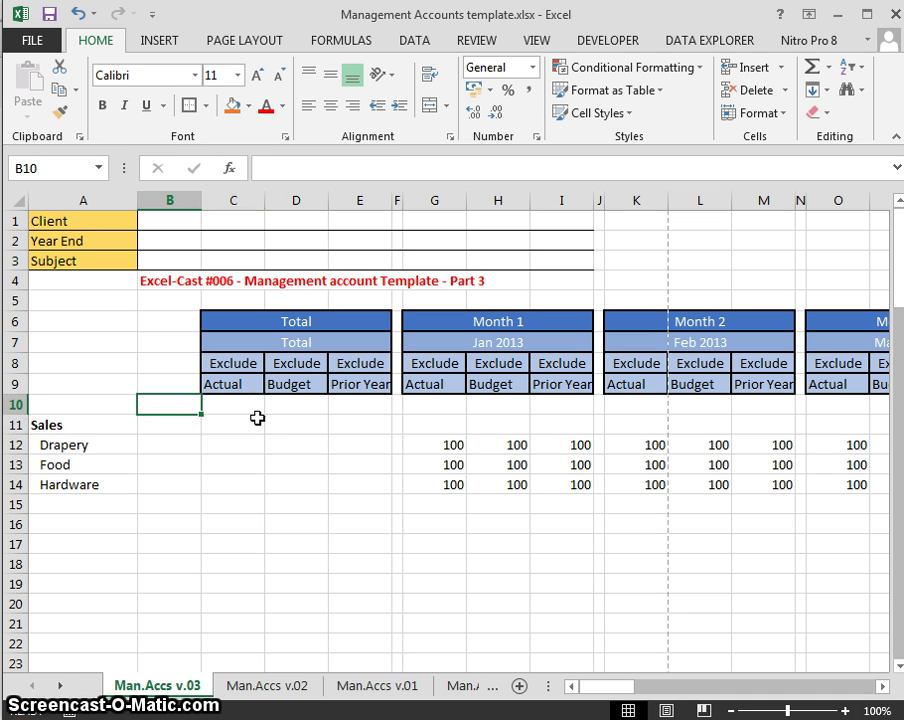
type("suf")
key("BackSpace")
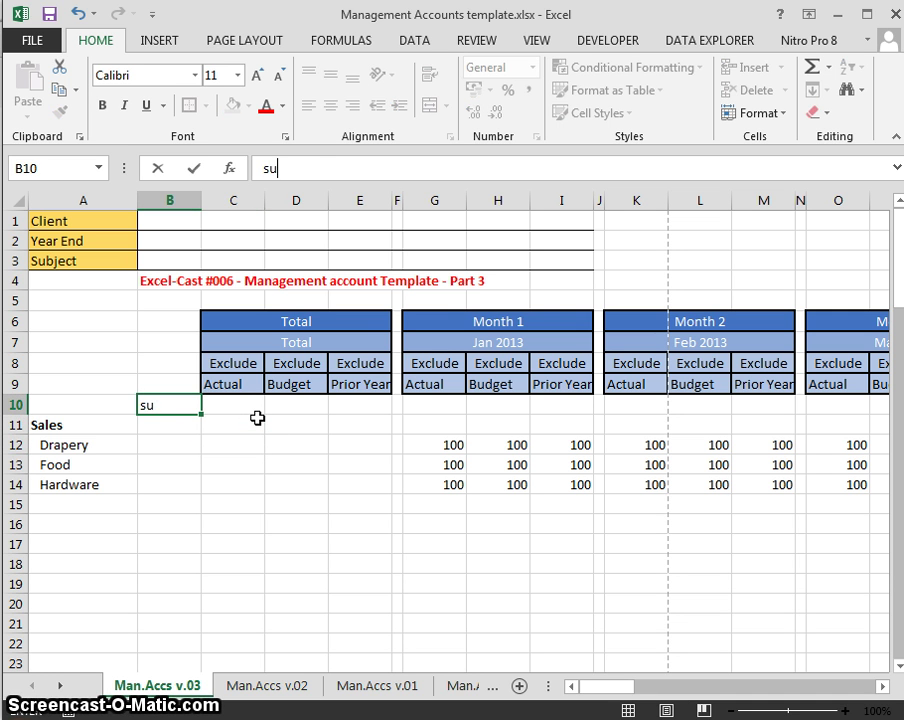
type("mifs(")
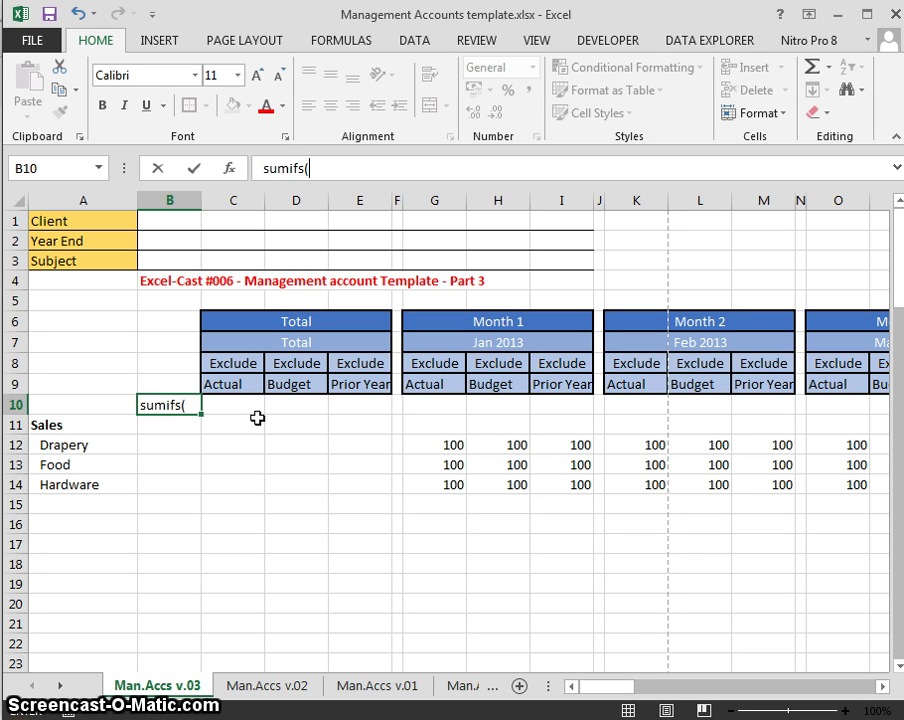
type(")")
key("Return")
- Begin a SUMIFS formula in cell C12, the Total Actual cell for Drapery
key("Down")
key("Down")
key("Up")
key("Right")
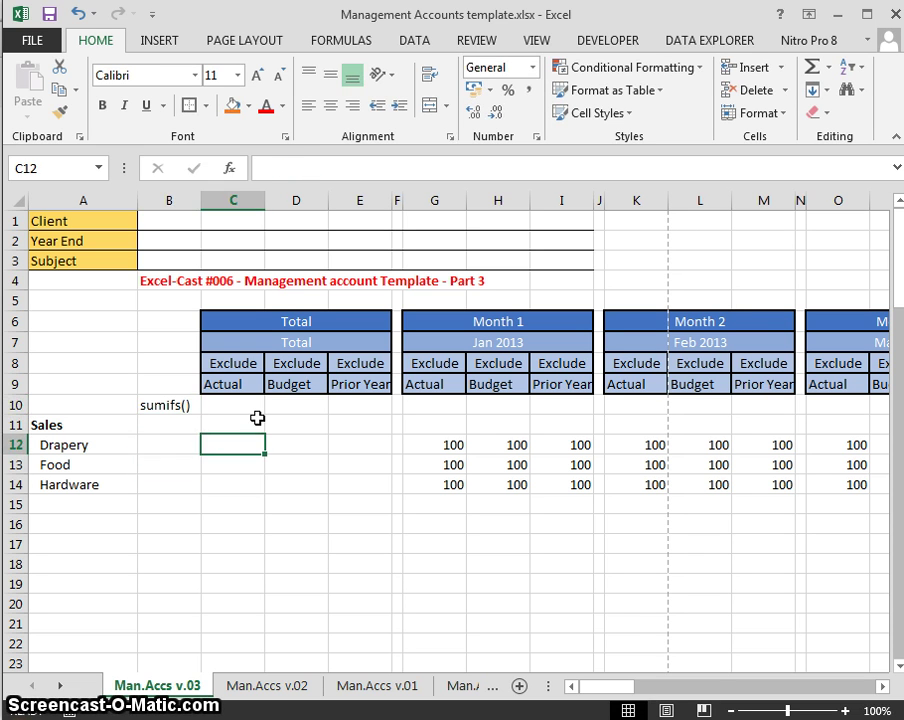
key("Down")
key("Up")
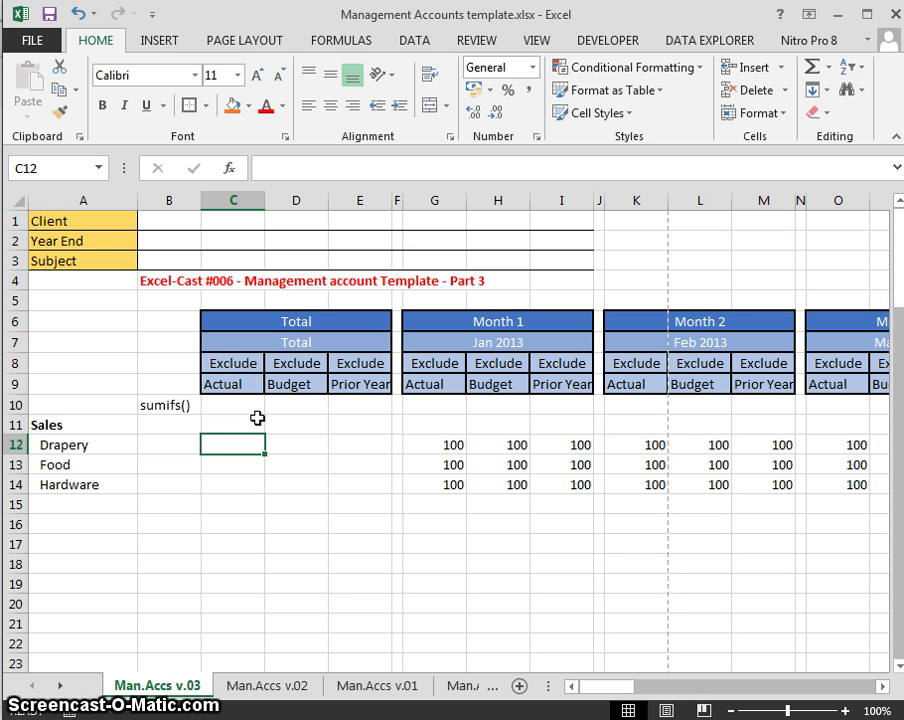
type("=")
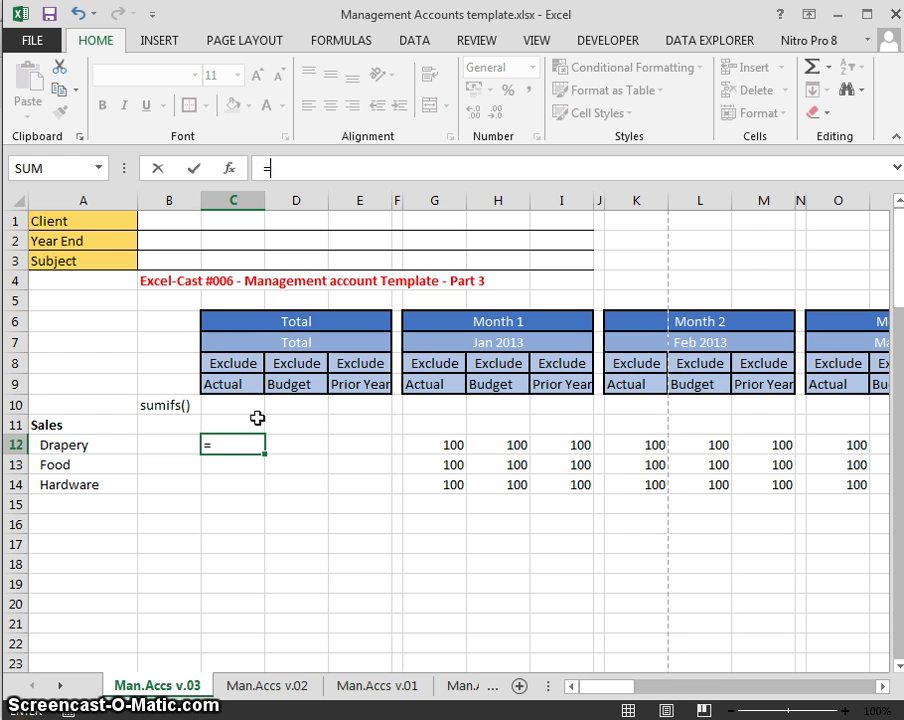
type("sum")
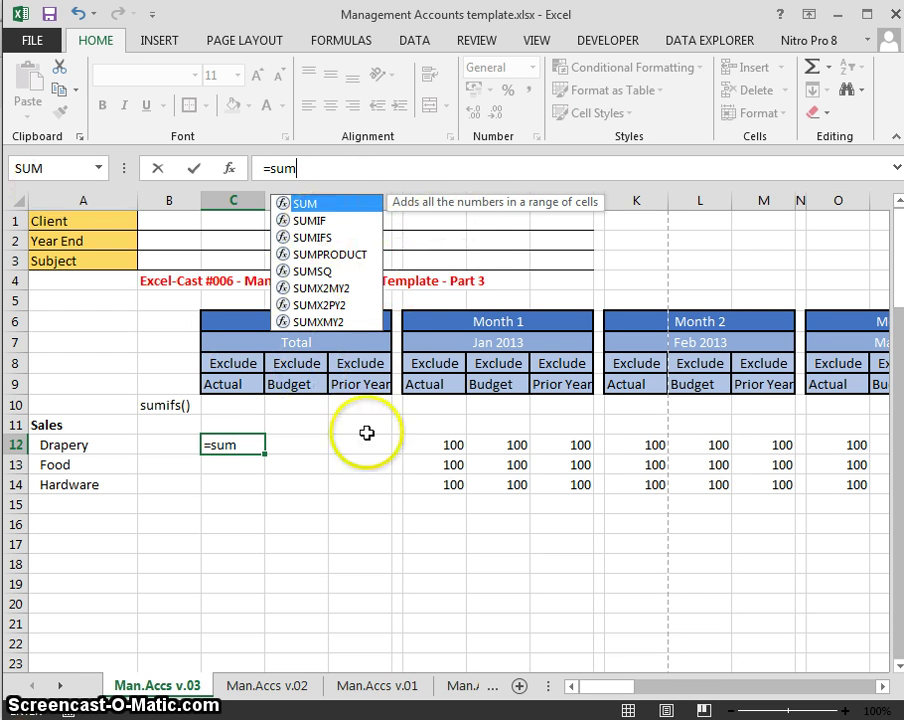
type("if")
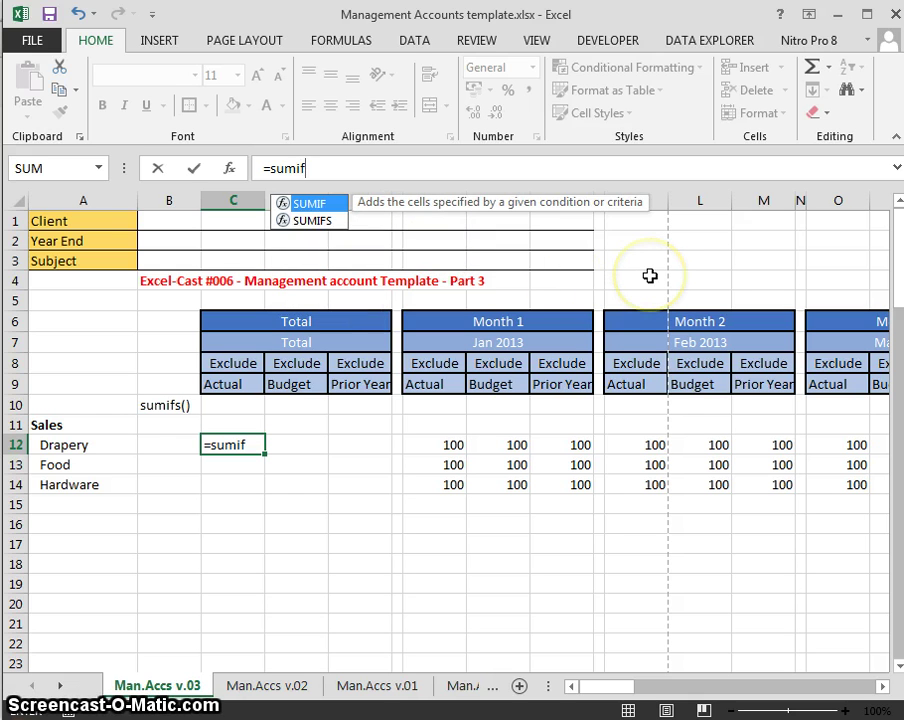
type("s")
key("Tab")
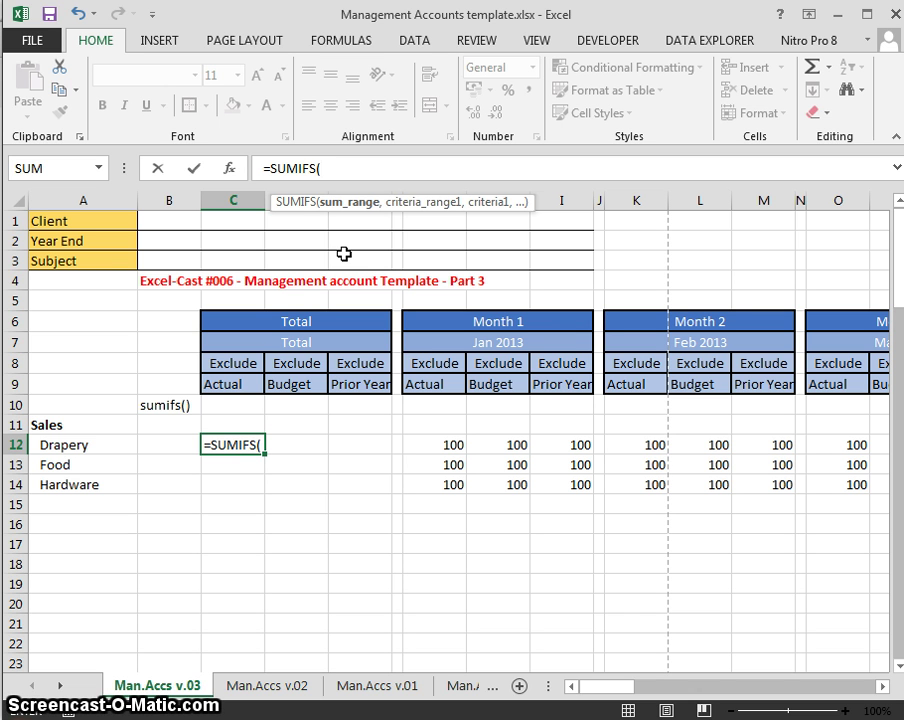
- Set the SUMIFS sum range to F12:BB12, covering the Drapery row across all twelve months
key("Right")
key("Right")
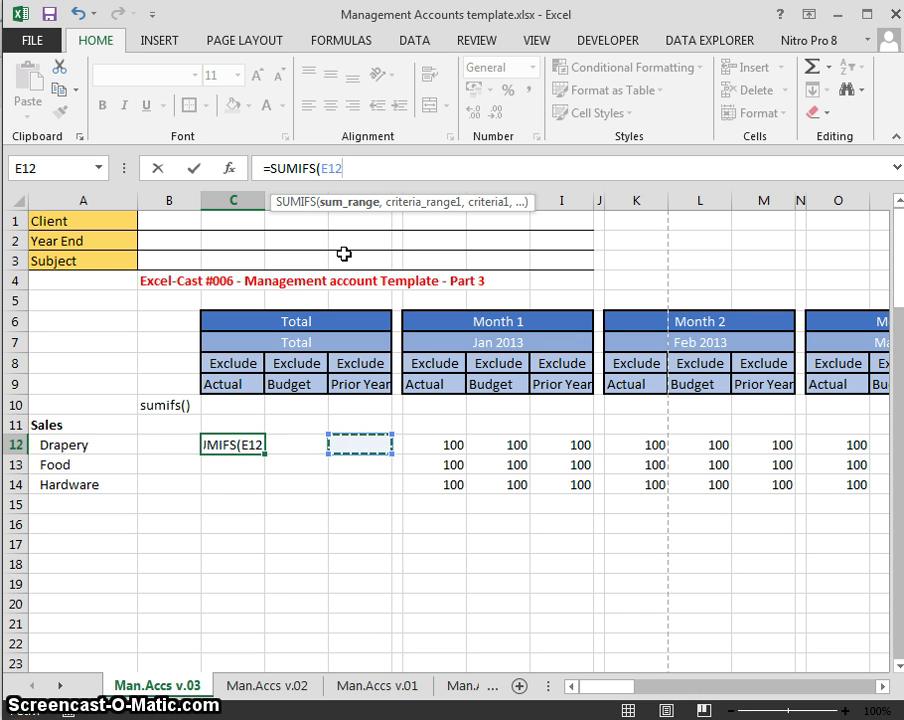
key("Right")
key("Right")
key("Left")
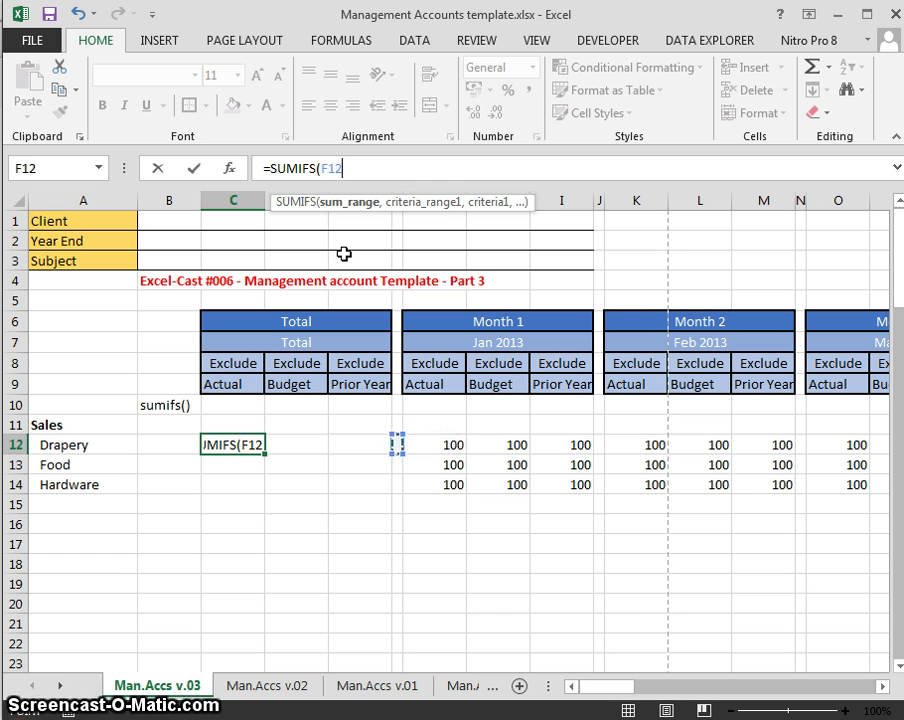
key("Right")
key("Left")
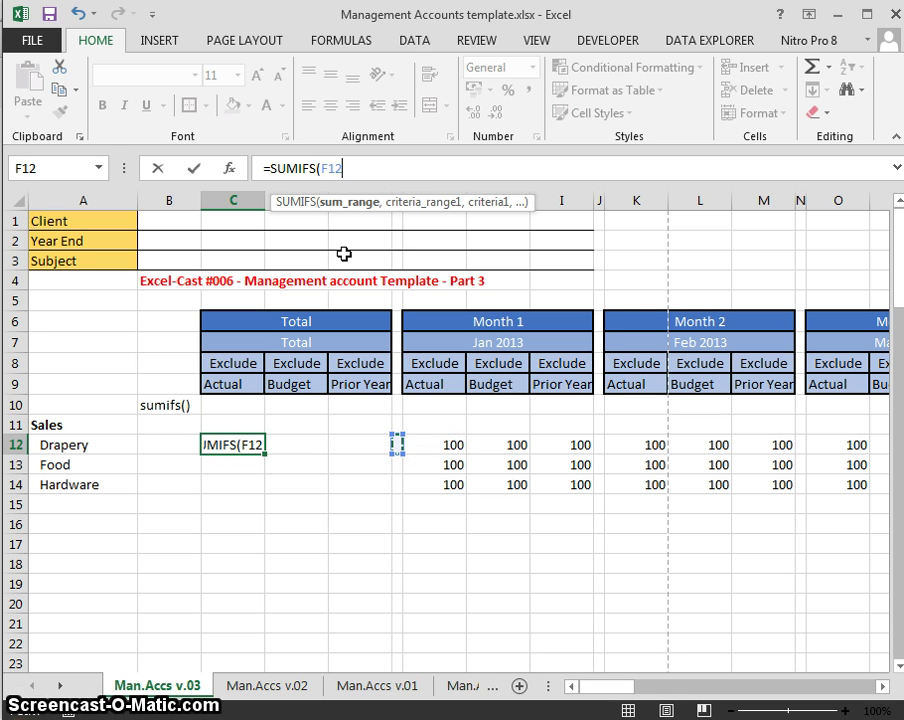
key("shift+Right")
key("shift+Right")
key("shift+Right")
key("shift+Right")
key("shift+Right")
key("shift+Right")
key("shift+Right")
key("shift+Right")
key("shift+Right")
key("ctrl+shift+Right")
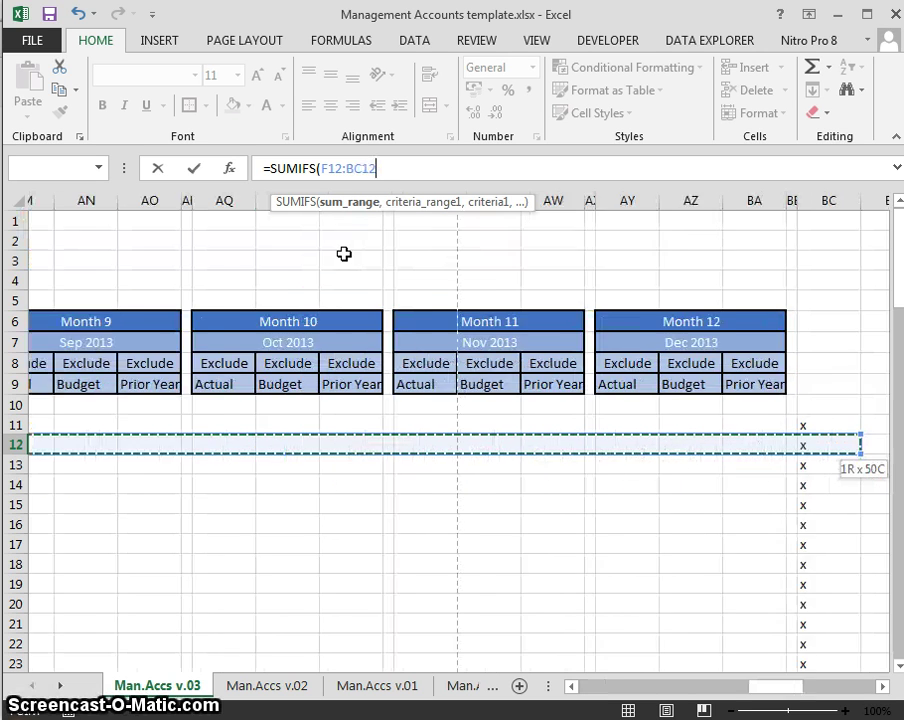
key("ctrl+shift+Right")
key("ctrl+shift+Left")
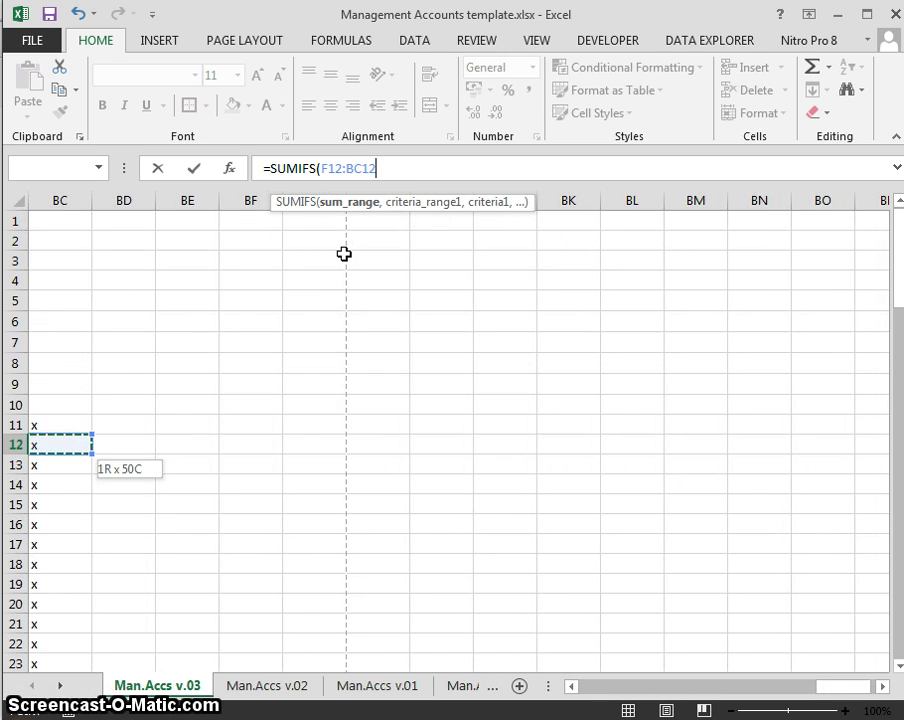
key("shift+Left")
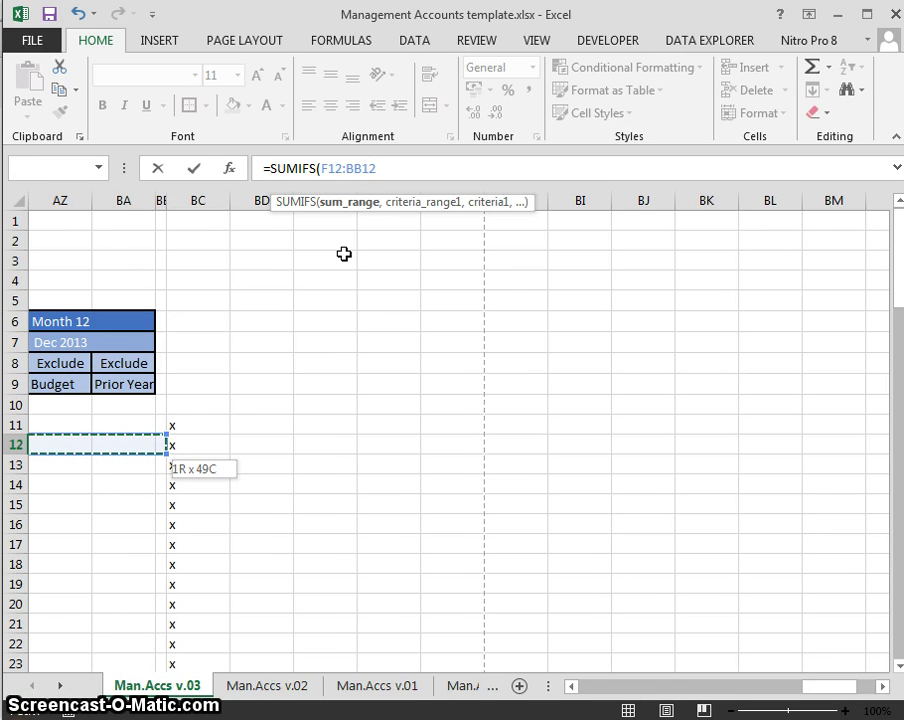
type(",")
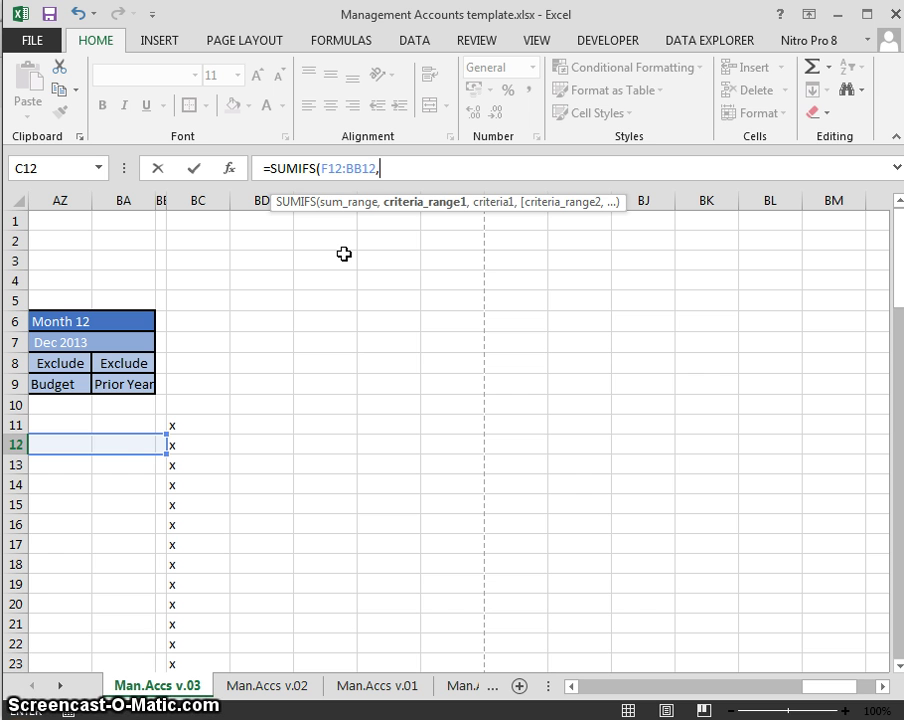
- Set the first criteria range to G9:BA9, the Actual, Budget and Prior Year headings from Month 1 to Month 12
key("Left")
key("Left")
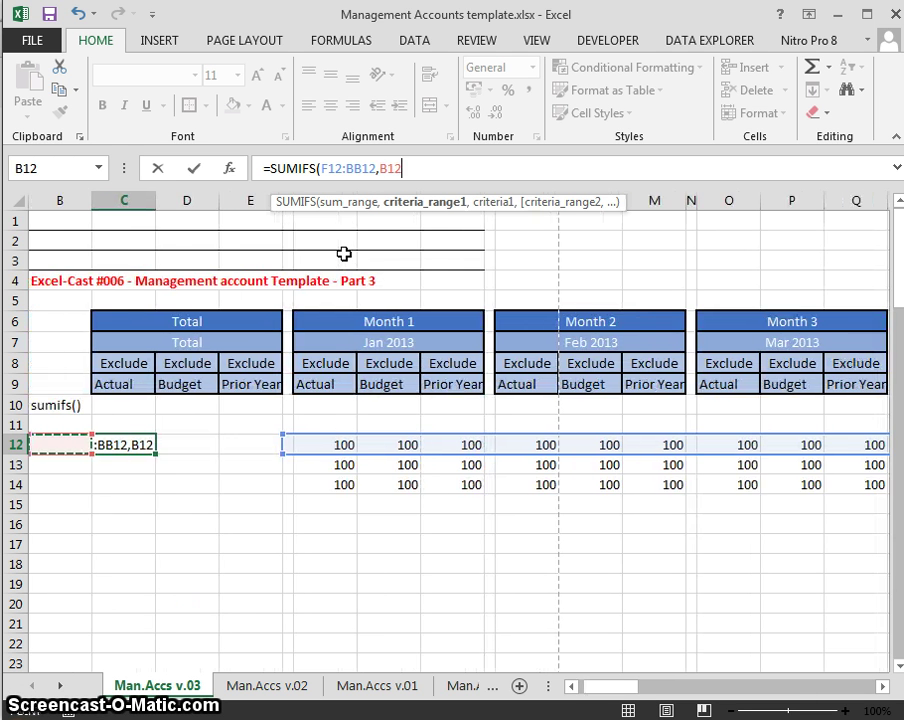
key("Right")
key("Right")
key("Right")
key("Right")
key("Right")
key("Right")
key("Up")
key("Up")
key("Up")
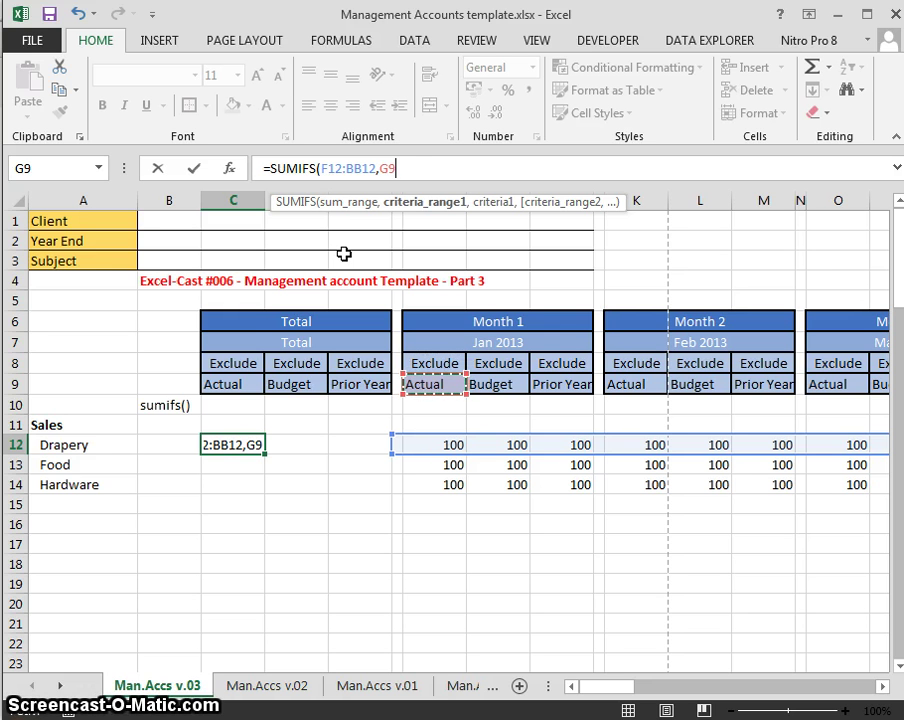
key("shift+Right")
key("shift+Right")
key("shift+Right")
key("shift+Right")
key("shift+Right")
key("shift+Right")
key("shift+Right")
key("shift+Right")
key("shift+Right")
key("shift+Right")
key("shift+Right")
key("shift+Right")
key("shift+Right")
key("shift+Right")
key("shift+Right")
key("shift+Right")
key("shift+Right")
key("shift+Right")
key("shift+Right")
key("shift+Right")
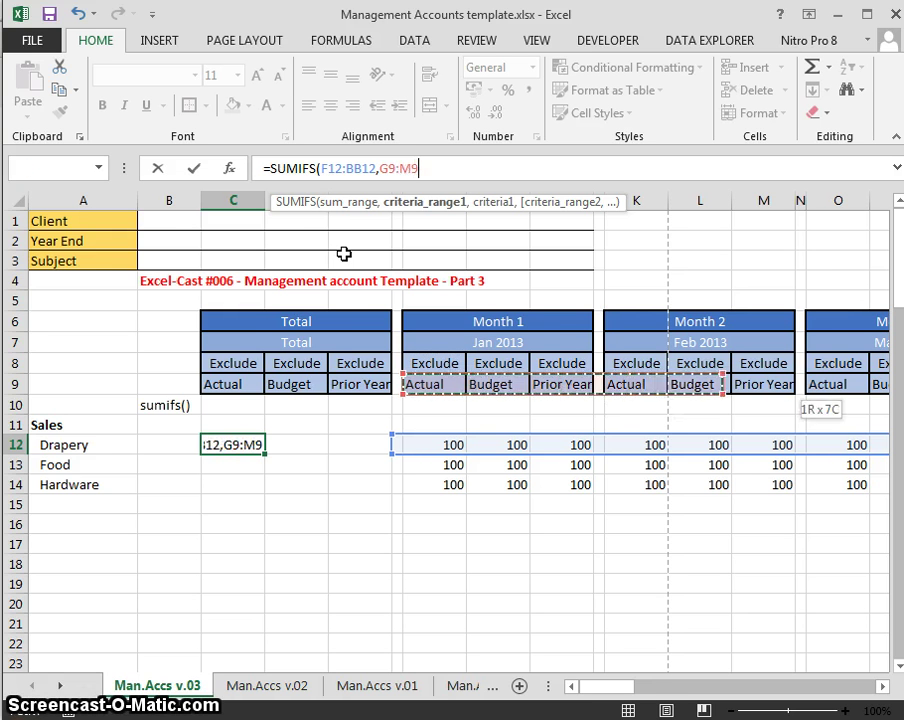
key("shift+Right")
key("shift+Right")
key("shift+Right")
key("shift+Right")
key("shift+Right")
key("shift+Right")
key("shift+Right")
key("shift+Right")
key("shift+Right")
key("shift+Right")
key("shift+Right")
key("shift+Right")
key("shift+Right")
key("shift+Right")
key("shift+Right")
key("shift+Right")
key("shift+Right")
key("shift+Right")
key("shift+Right")
key("shift+Right")
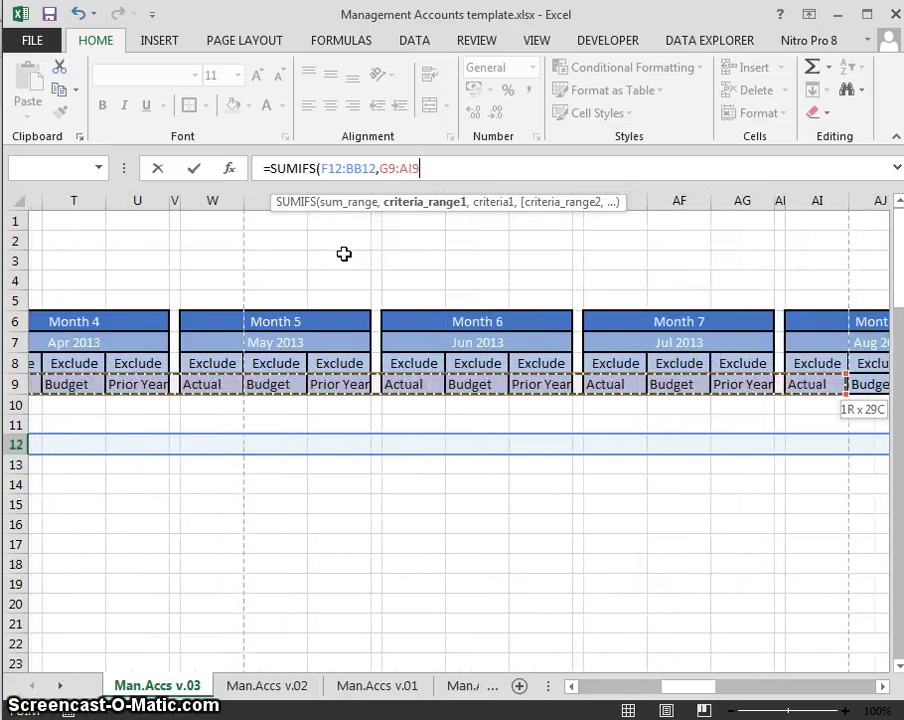
key("ctrl+shift+Right")
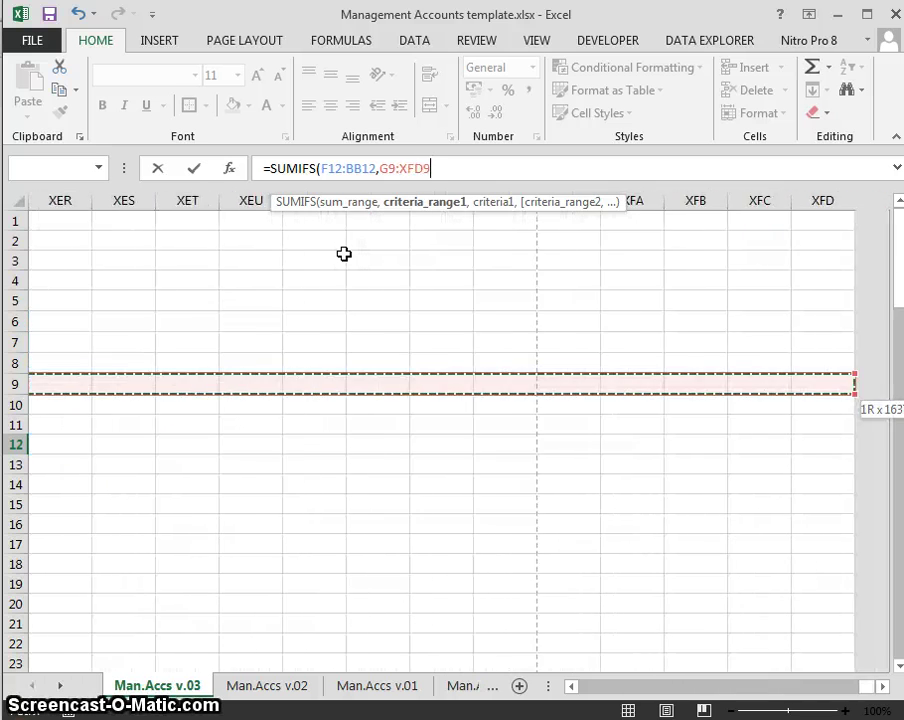
key("ctrl+shift+Left")
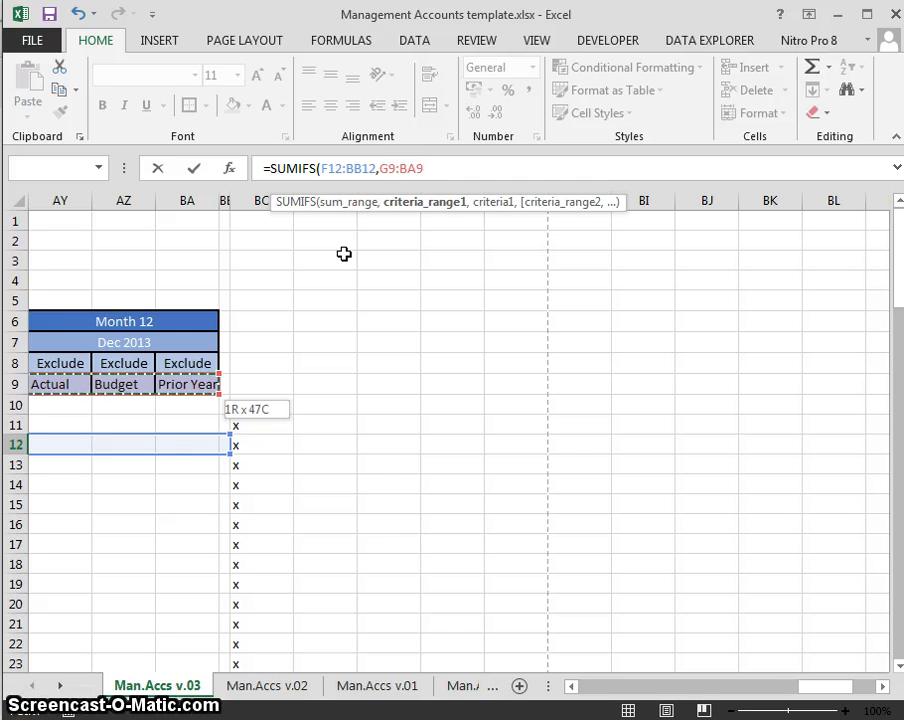
type(",")
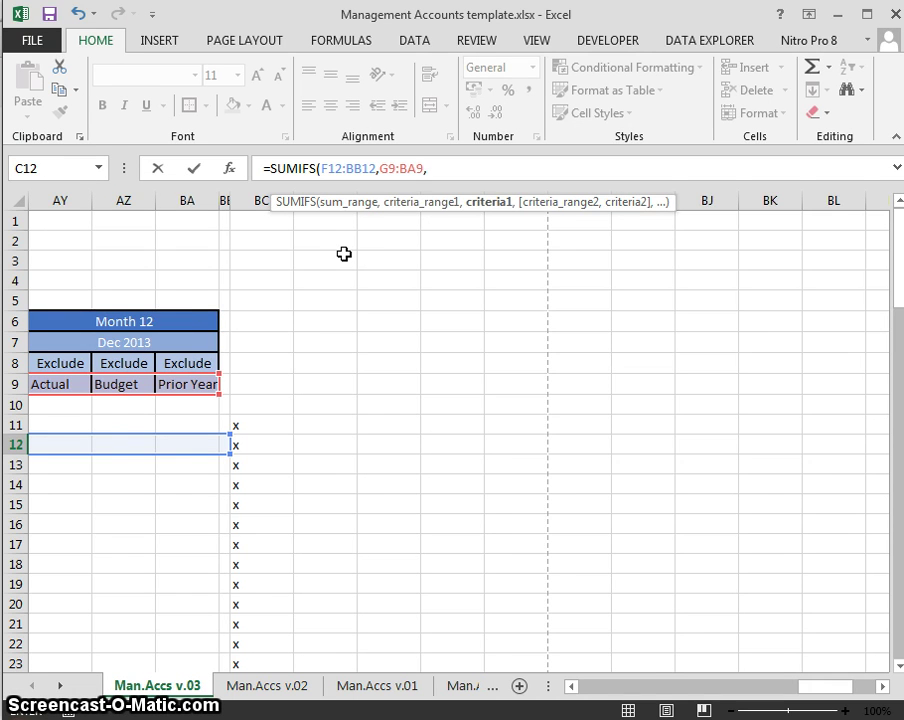
- Use the Total block's Actual heading in C9 as the first criterion and continue to the second criteria range
key("Up")
key("Up")
key("Up")
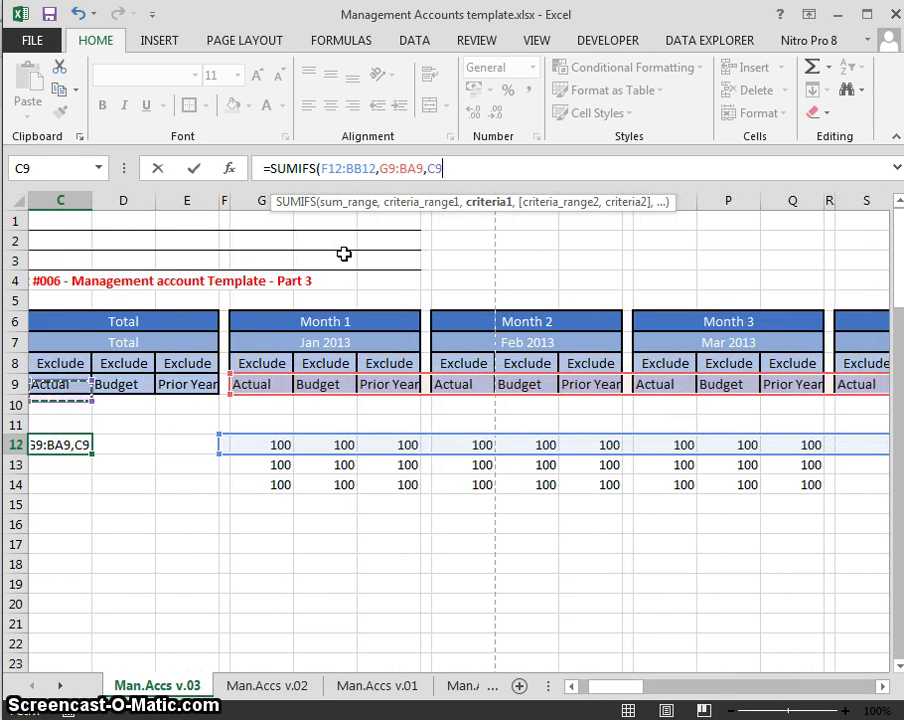
key("Down")
key("Down")
key("Down")
key("Up")
key("Up")
key("Right")
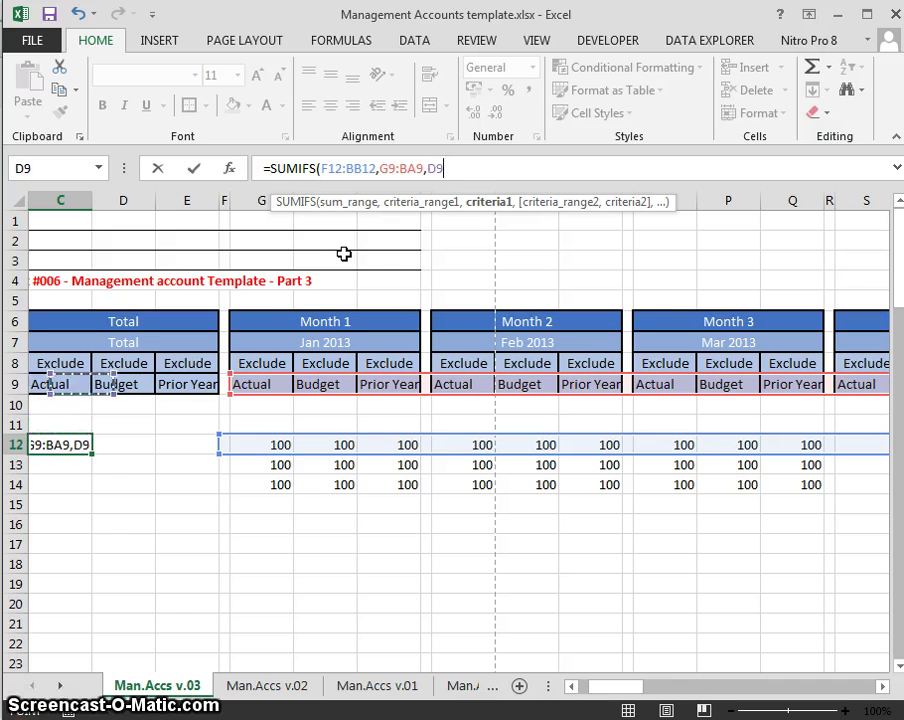
key("Left")
key("Left")
key("Right")
key("Right")
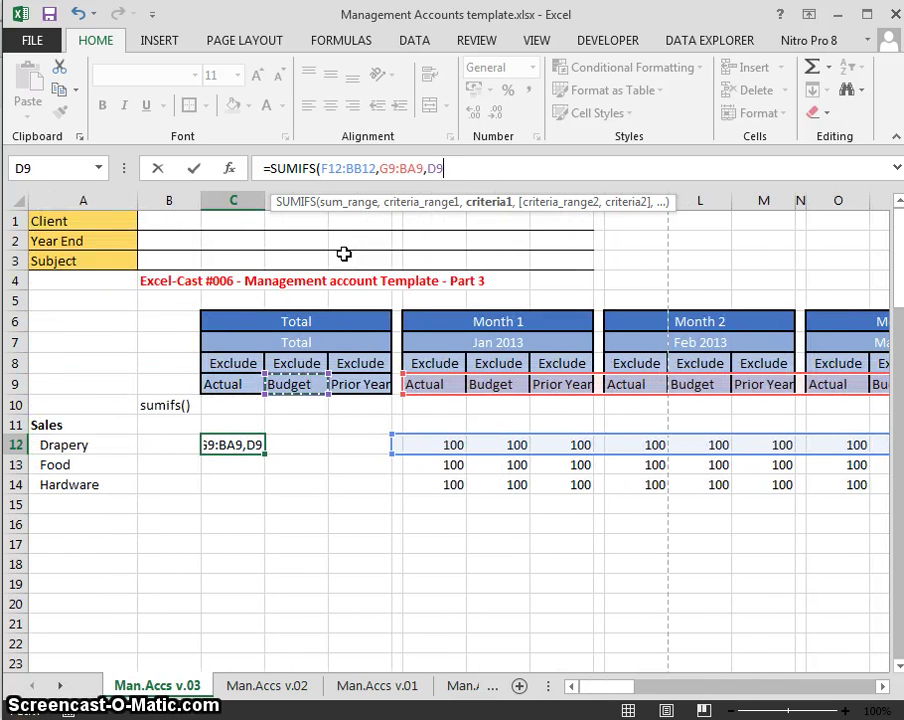
key("Left")
type(",")
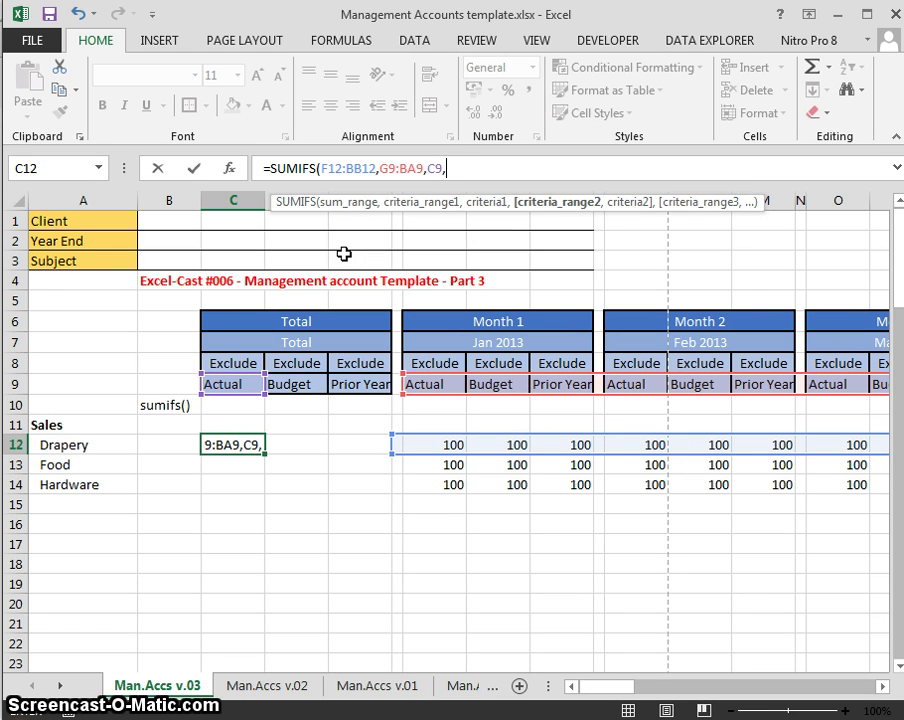
- Set the second criteria range to G8:BA8, the Exclude settings from Month 1 to Month 12, and continue to its criterion
key("Up")
key("Up")
key("Up")
key("Up")
key("Right")
key("Right")
key("Right")
key("Right")
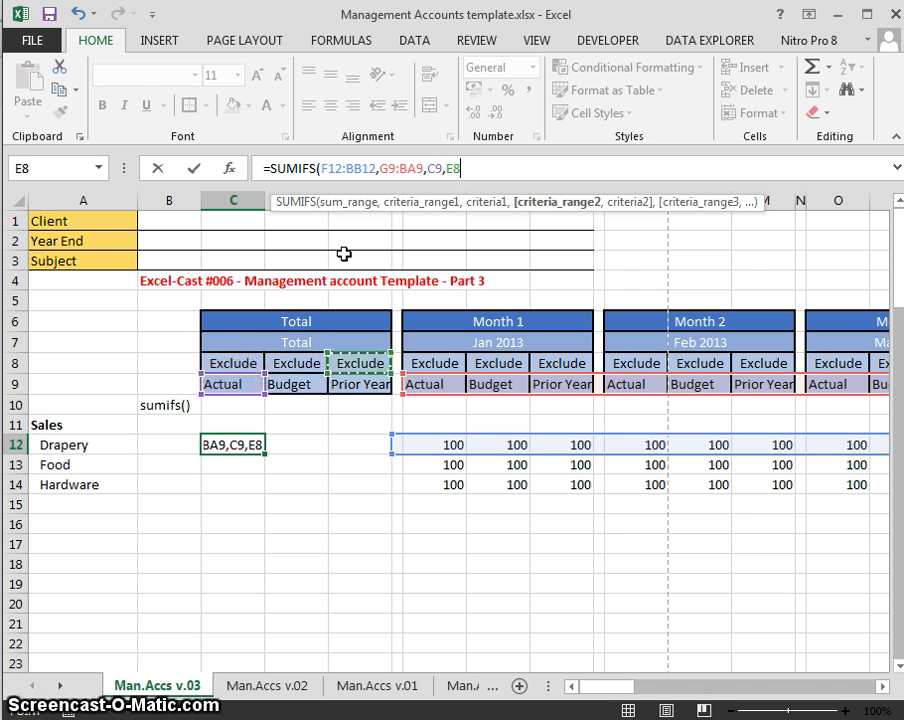
key("shift+Right")
key("shift+Right")
key("shift+Right")
key("shift+Right")
key("shift+Right")
key("shift+Right")
key("shift+Right")
key("shift+Right")
key("shift+Right")
key("shift+Right")
key("shift+Right")
key("shift+Right")
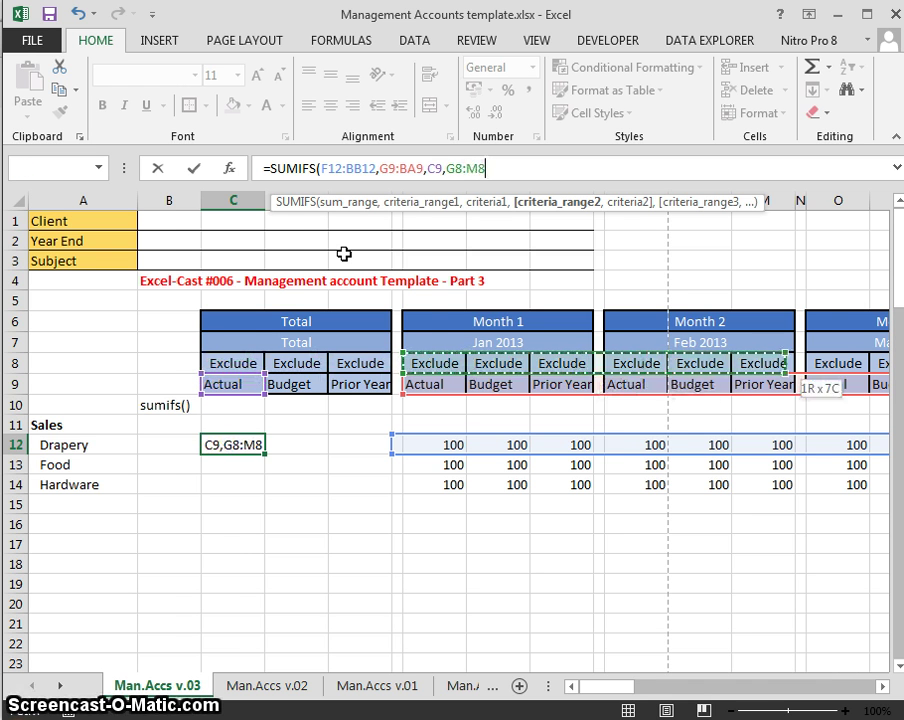
key("shift+Right")
key("shift+Right")
key("shift+Right")
key("shift+Right")
key("shift+Right")
key("shift+Right")
key("shift+Right")
key("shift+Right")
key("shift+Right")
key("shift+Right")
key("shift+Right")
key("shift+Right")
key("shift+Right")
key("shift+Right")
key("shift+Right")
key("shift+Right")
key("shift+Right")
key("shift+Right")
key("shift+Right")
key("shift+Right")
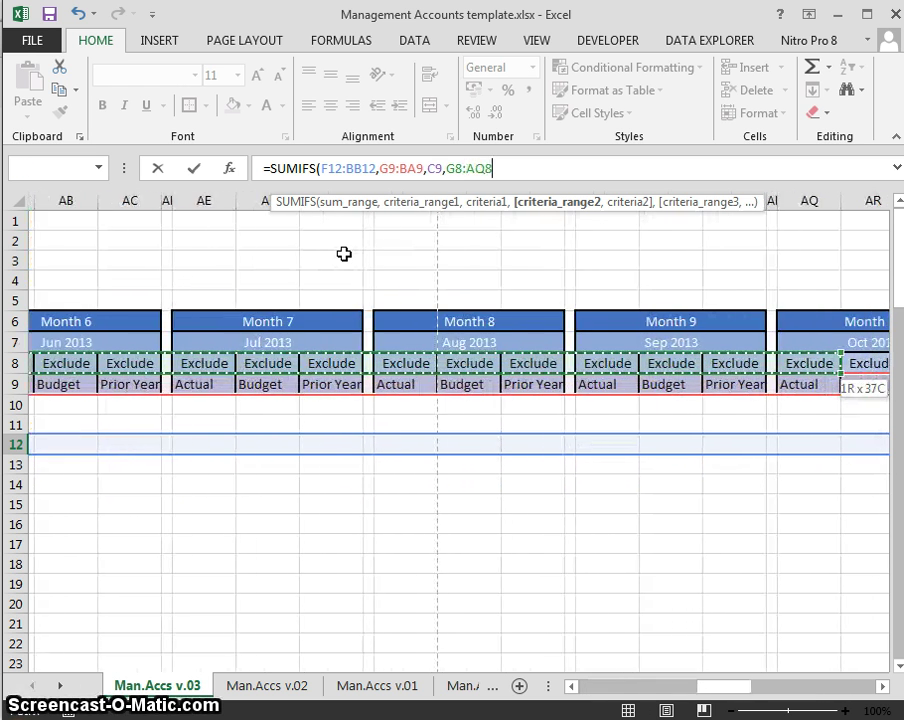
key("shift+Right")
key("shift+Right")
key("shift+Right")
key("shift+Right")
key("shift+Right")
key("shift+Right")
key("ctrl+shift+Right")
key("ctrl+shift+Left")
key("shift+Left")
key("shift+Left")
key("shift+Left")
key("shift+Left")
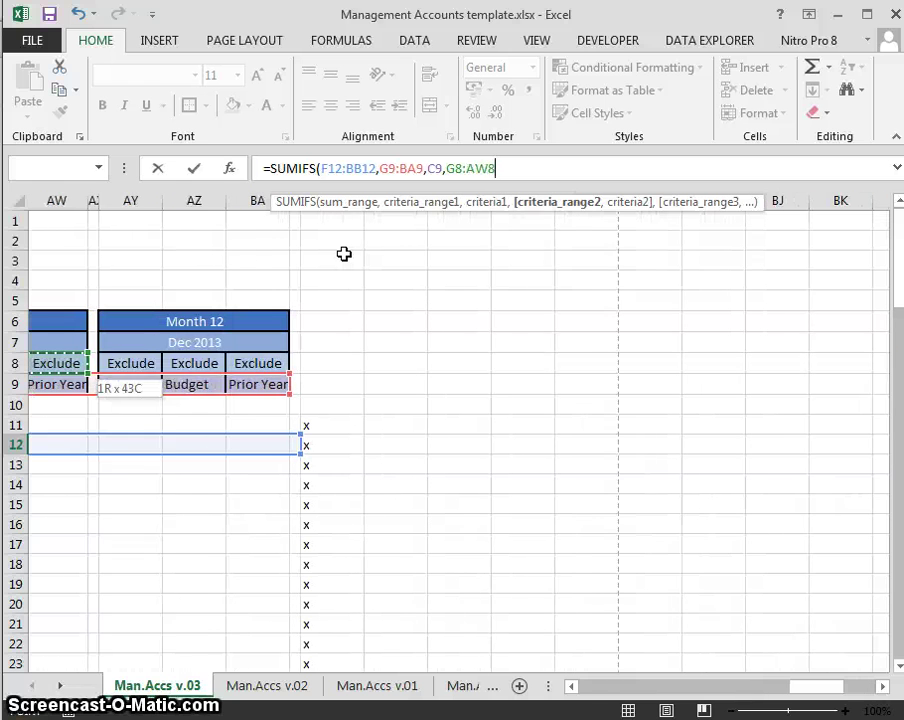
key("shift+Right")
key("shift+Right")
key("shift+Right")
key("shift+Right")
type(",")
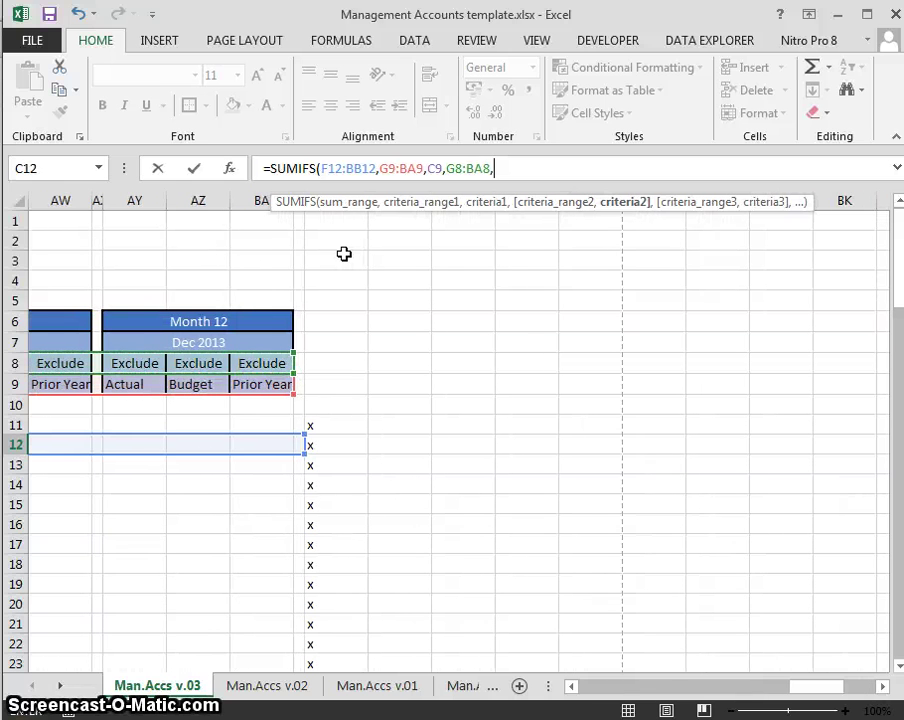
- Use the Total block's Exclude setting in C8 as the second criterion and complete the SUMIFS formula
key("Up")
key("Up")
key("Up")
key("Up")
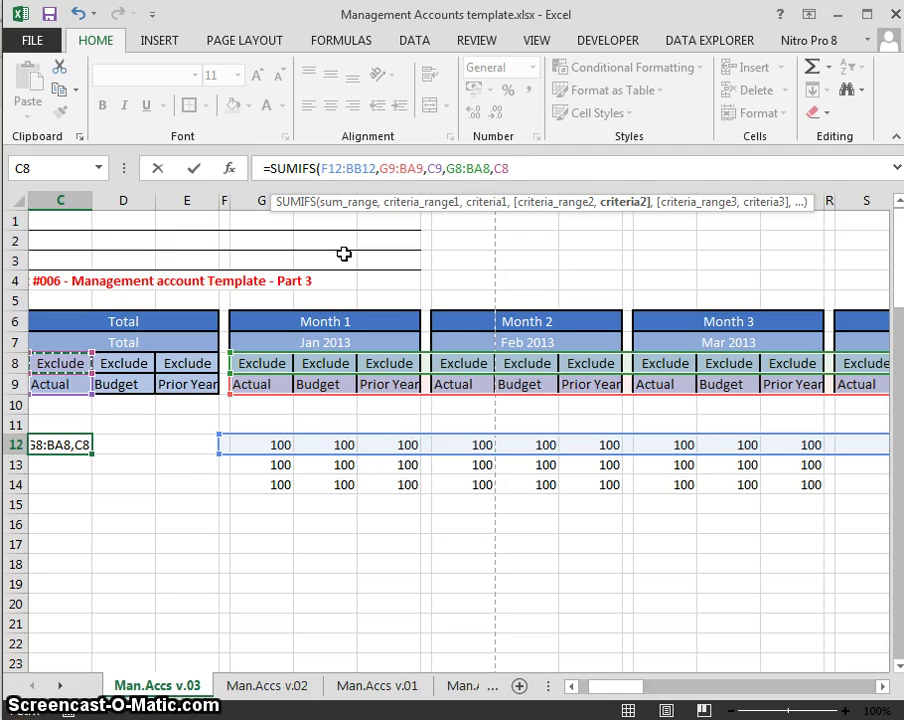
type(")")
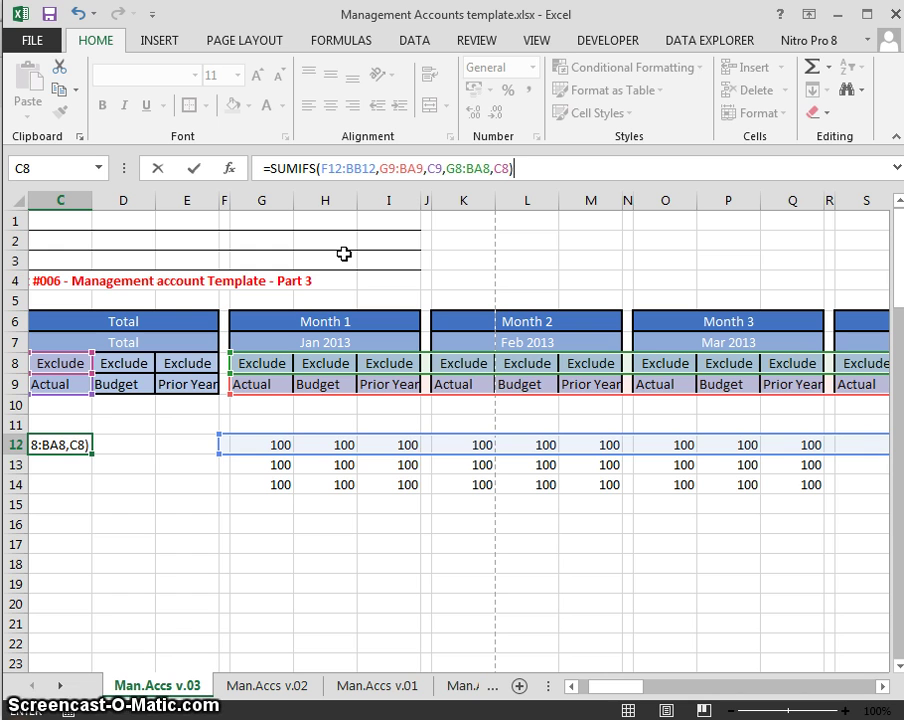
key("Return")
key("Home")
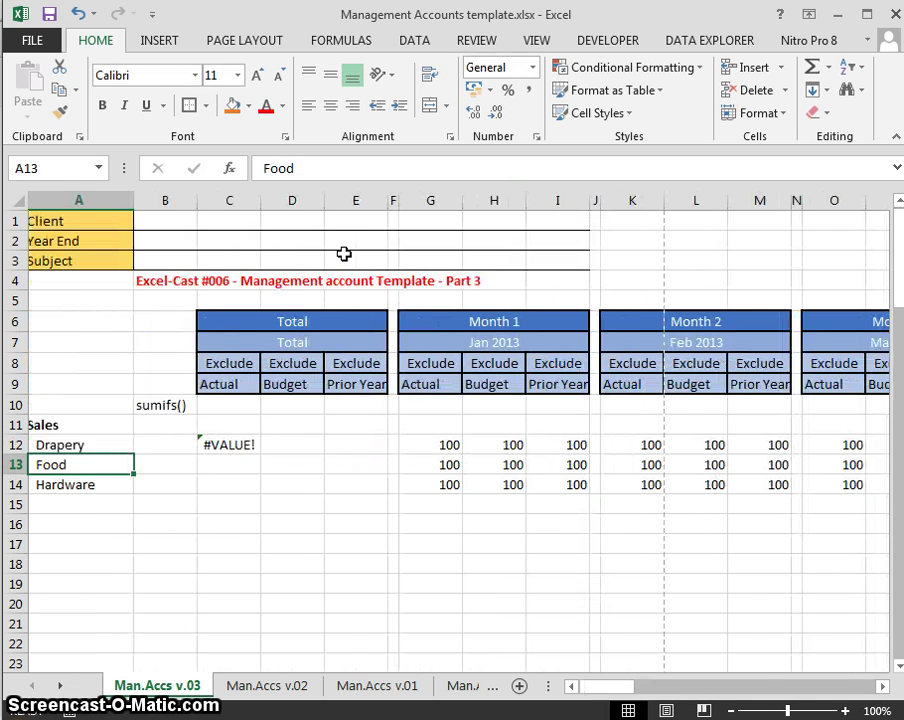
- Edit the C12 formula so both criteria ranges start in column F, as F9:BA9 and F8:BA8
key("Up")
key("Up")
key("Right")
key("Right")
key("Down")
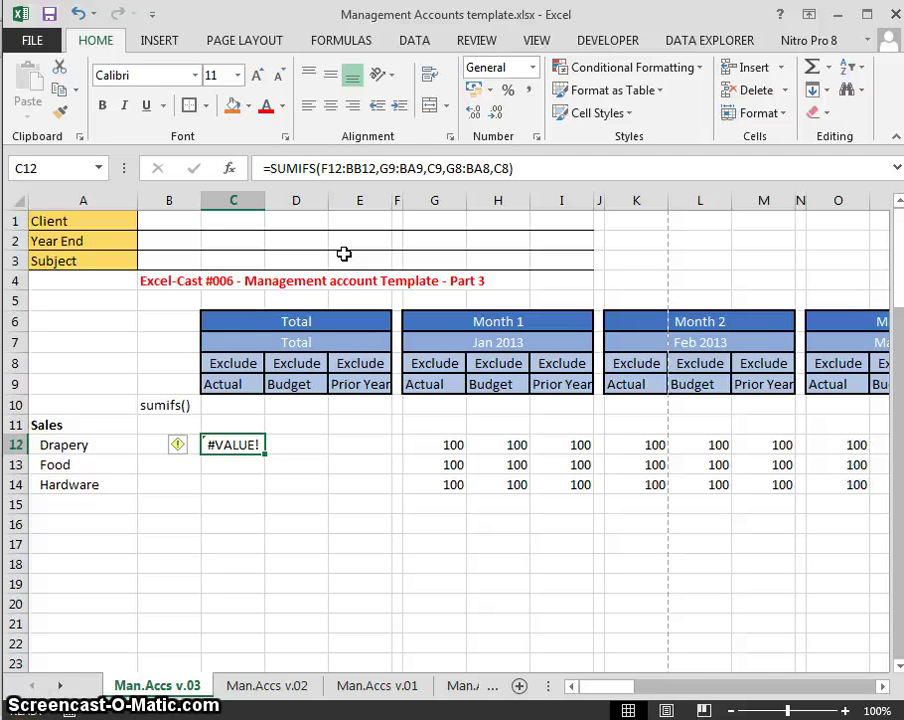
key("F2")
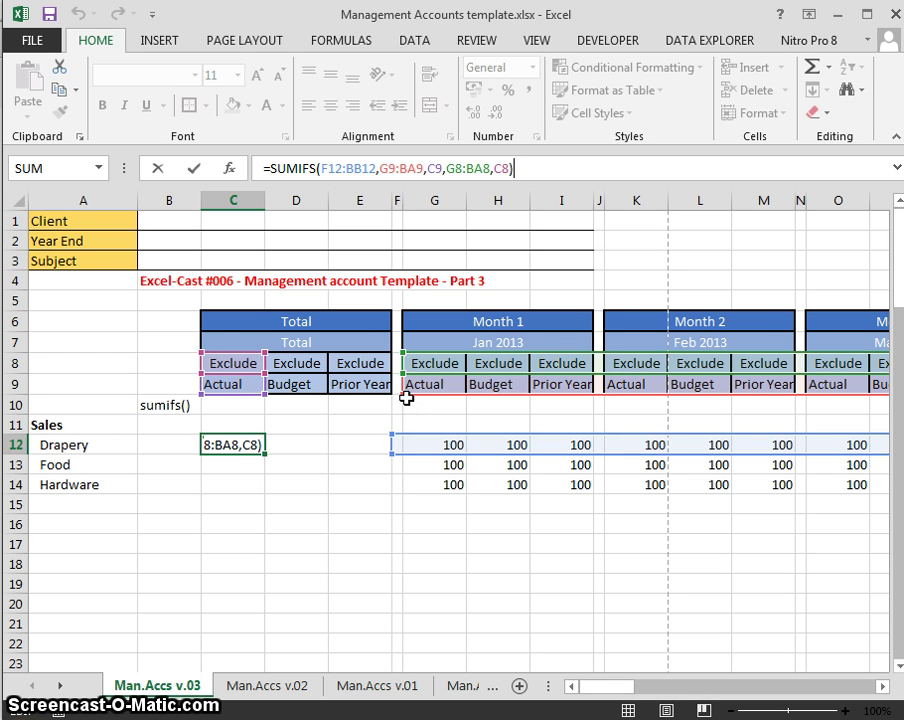
left_click_drag(403, 394, 398, 349)
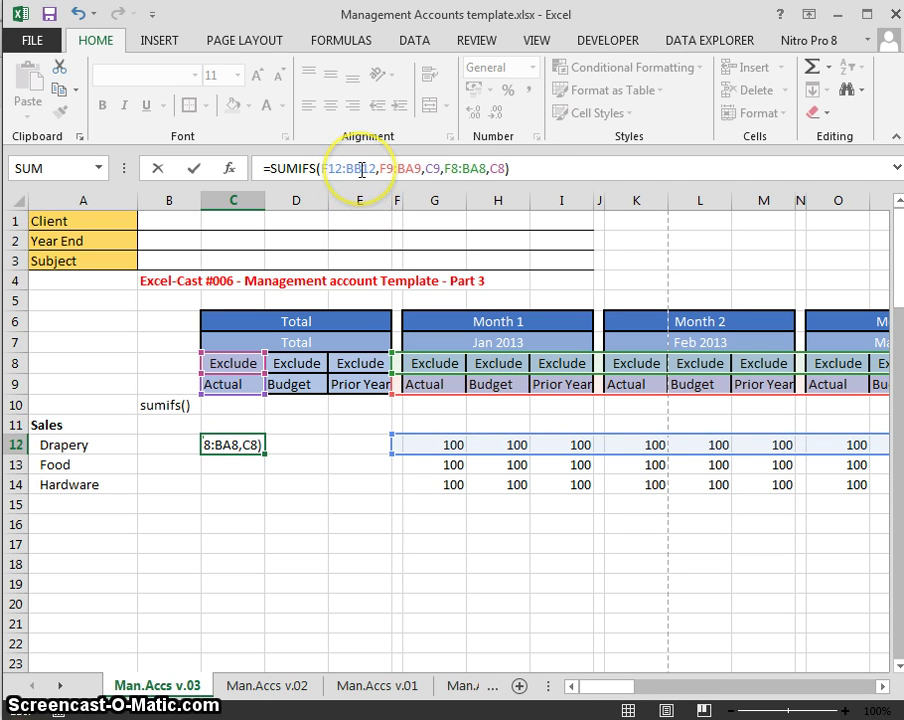
key("Return")
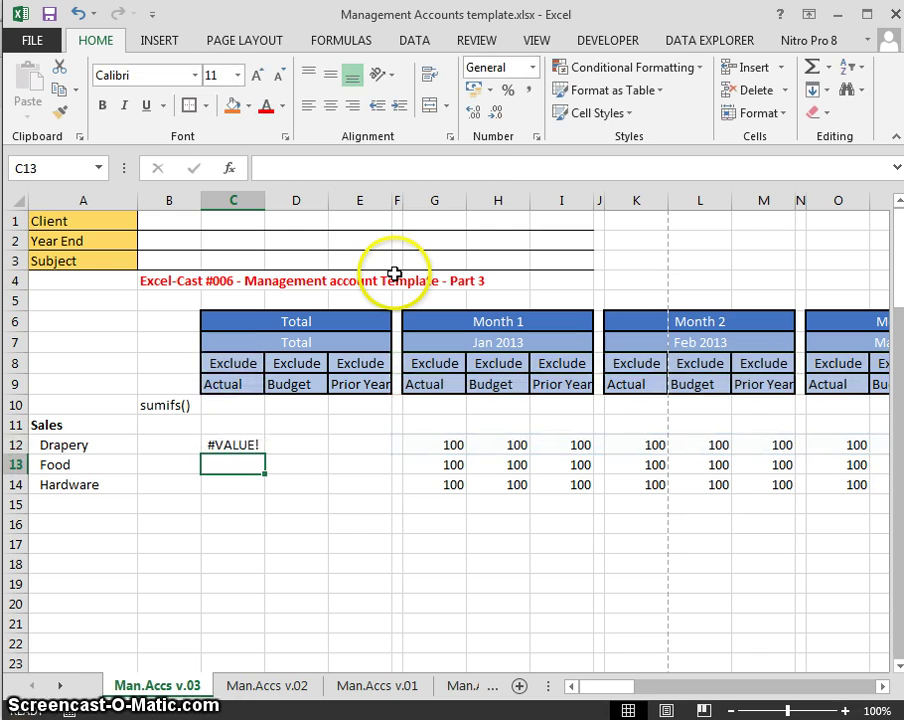
- Extend both criteria ranges in the C12 formula to column BB, giving F9:BB9 and F8:BB8
key("Up")
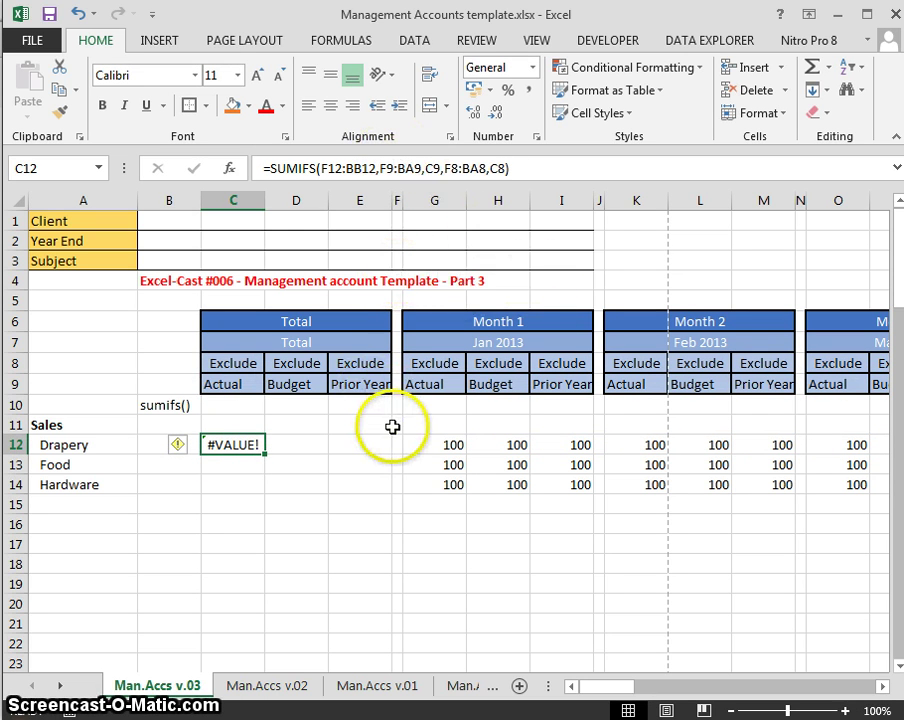
key("F2")
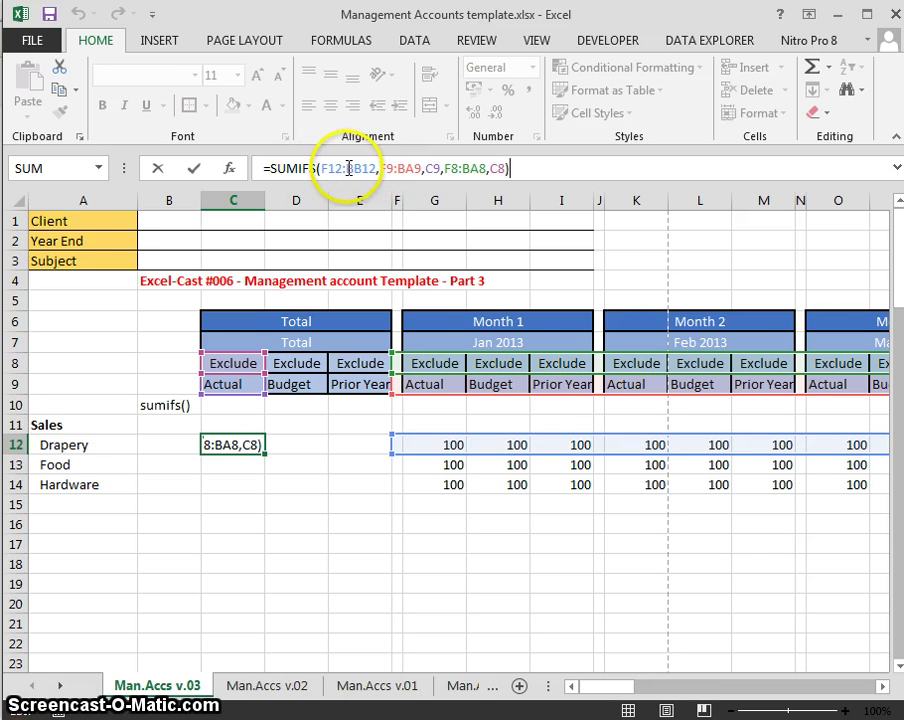
left_click(338, 170)
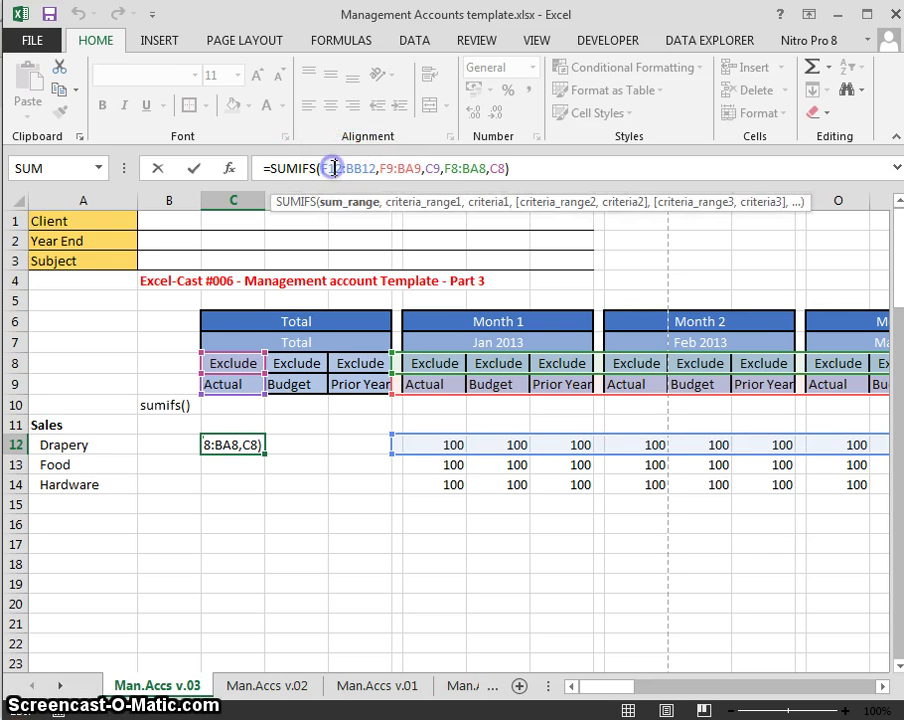
left_click(401, 168)
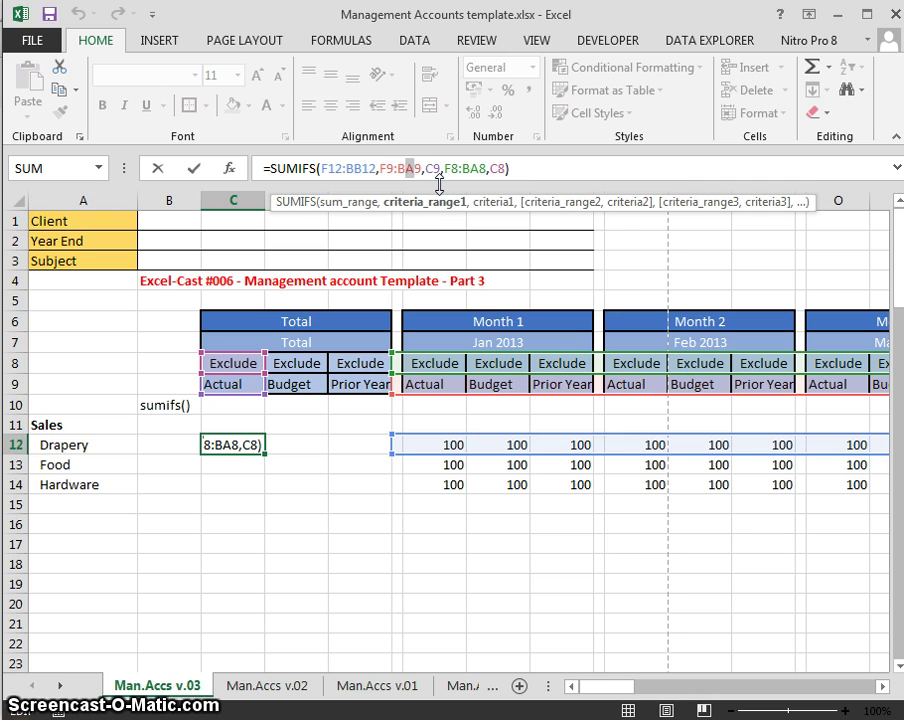
type("B")
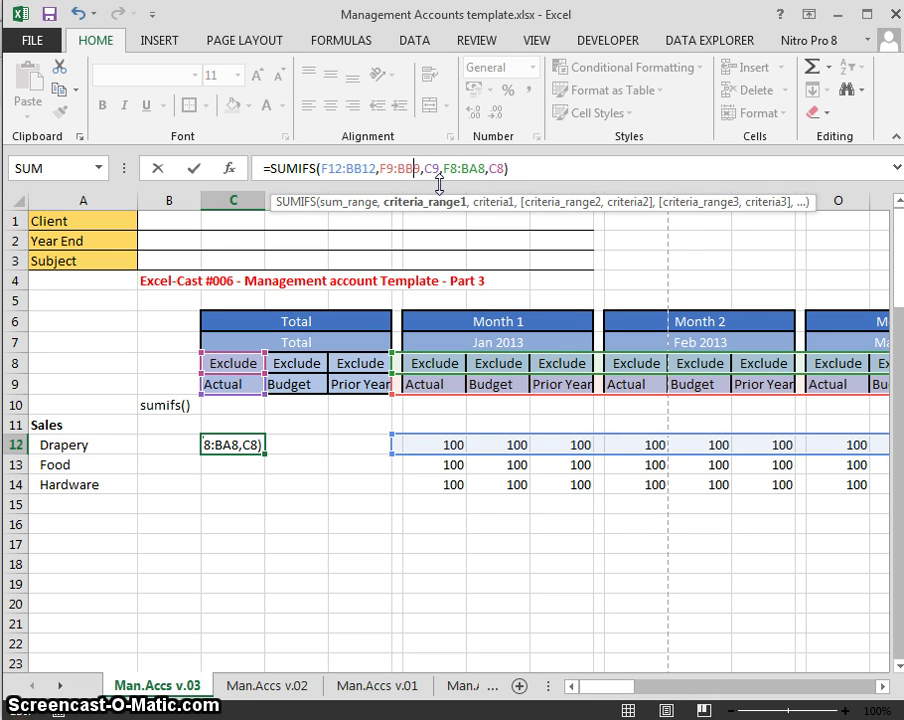
left_click(471, 168)
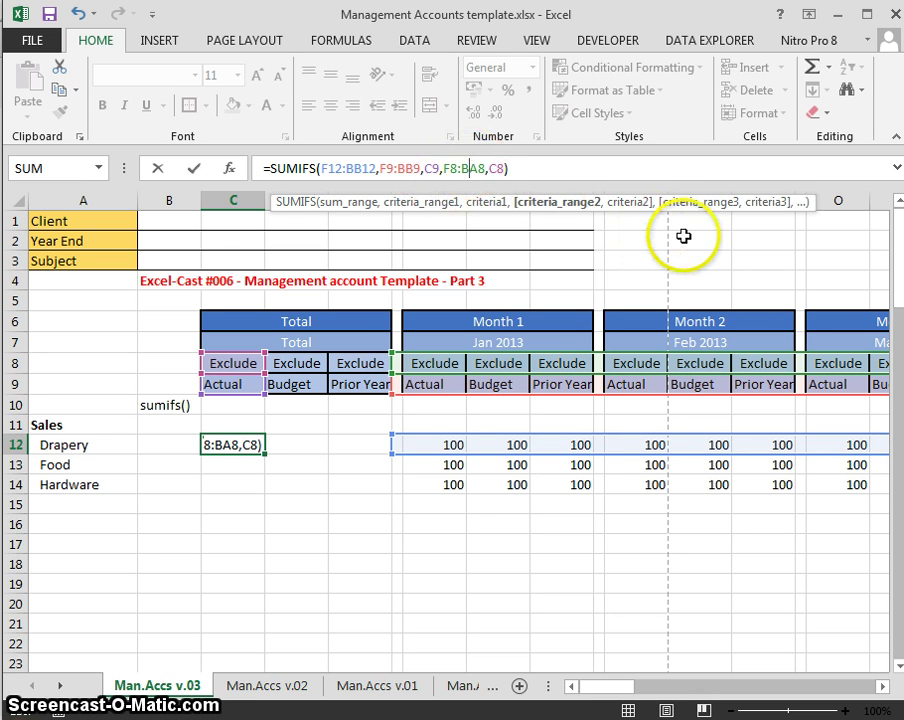
key("Delete")
type("B")
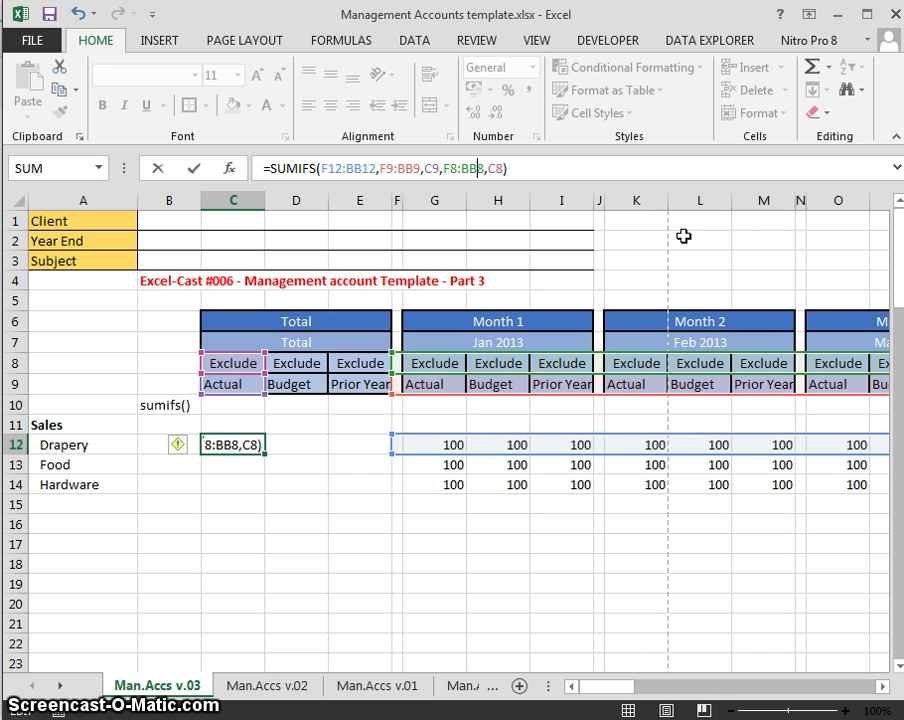
key("Return")
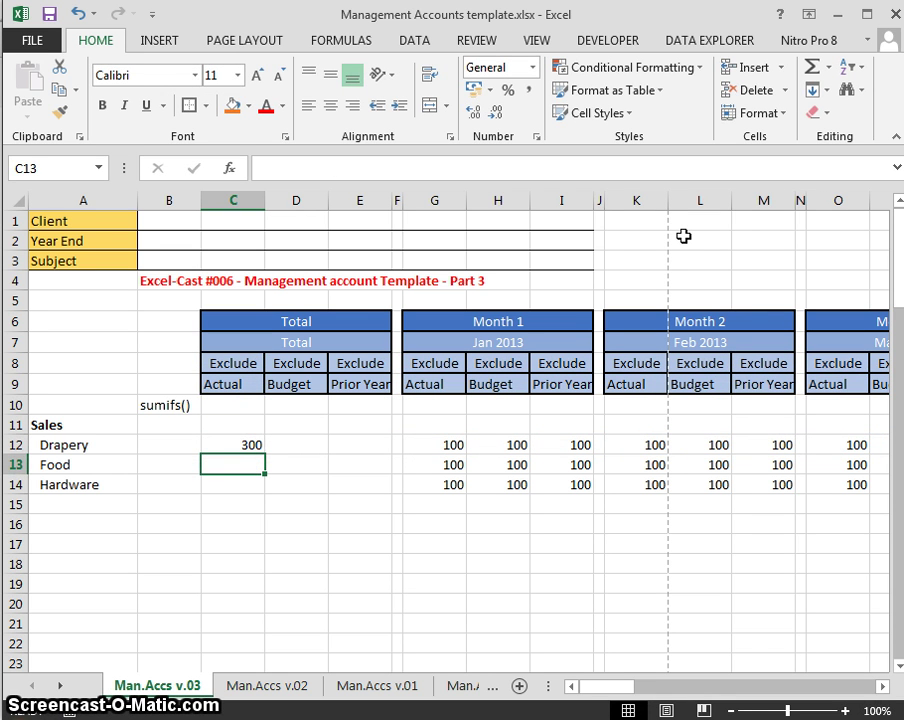
- Select Drapery's Actual cells G12, K12 and O12 together to check their sum against the C12 total
key("Up")
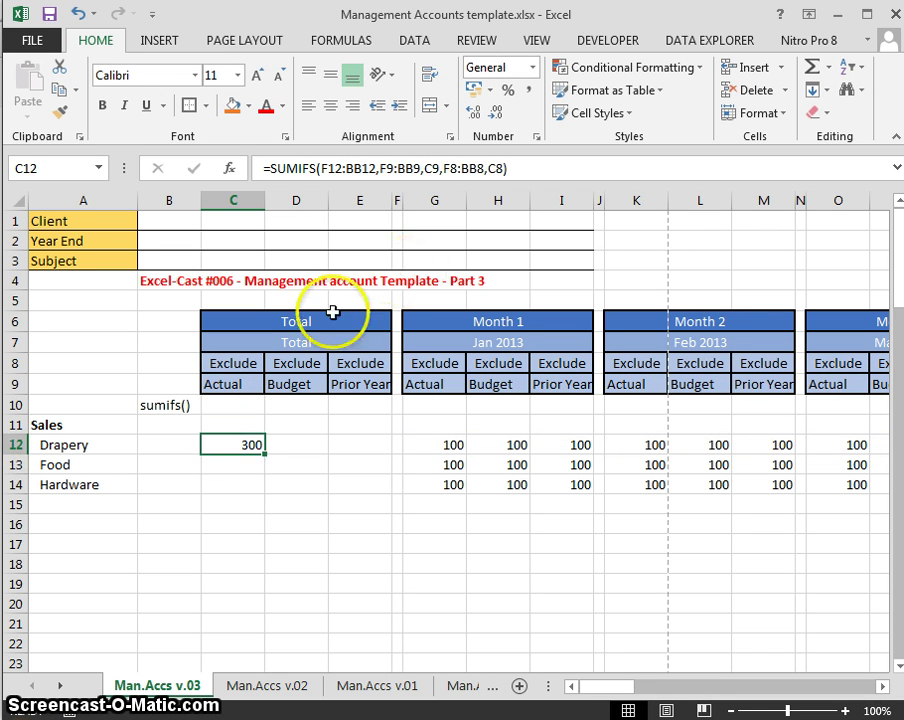
left_click(444, 446)
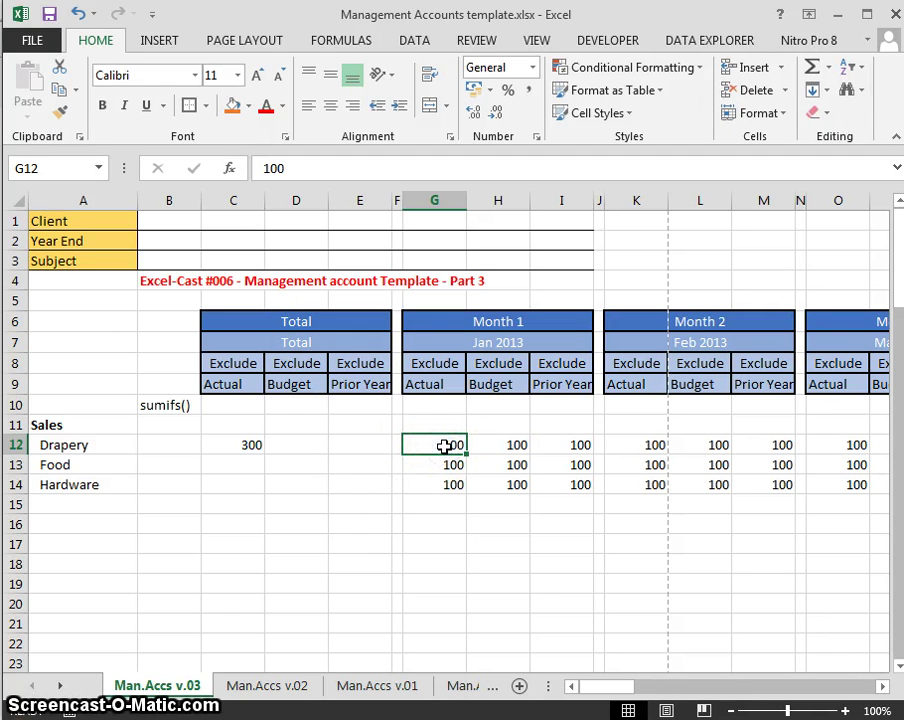
left_click(626, 445, "ctrl")
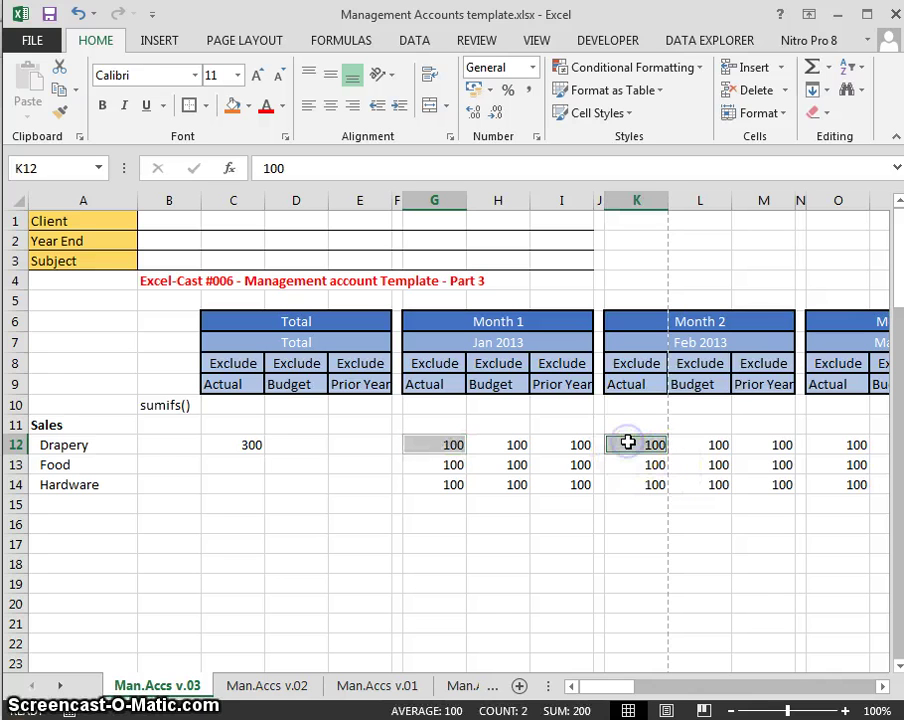
left_click(823, 442, "ctrl")
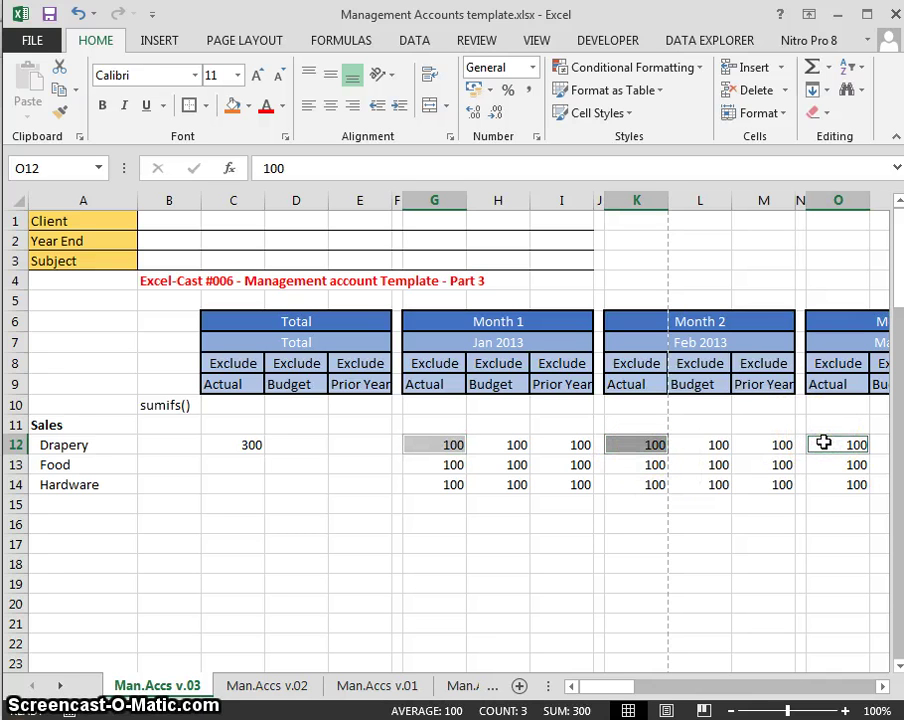
- Test the C12 total by switching the C8 setting to Include and back to Exclude
left_click(238, 363)
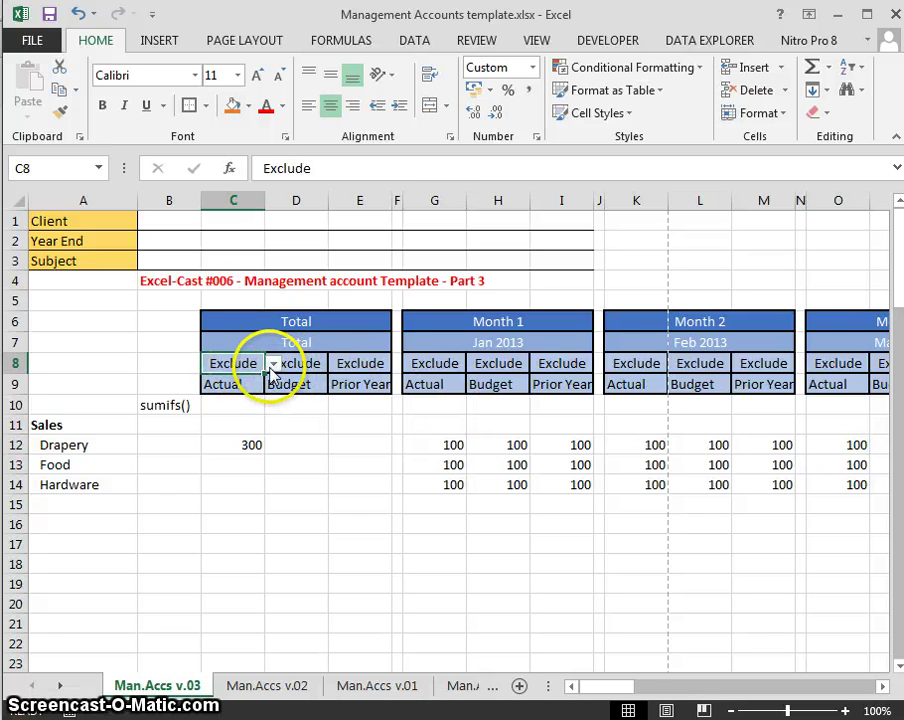
left_click(272, 366)
left_click(256, 386)
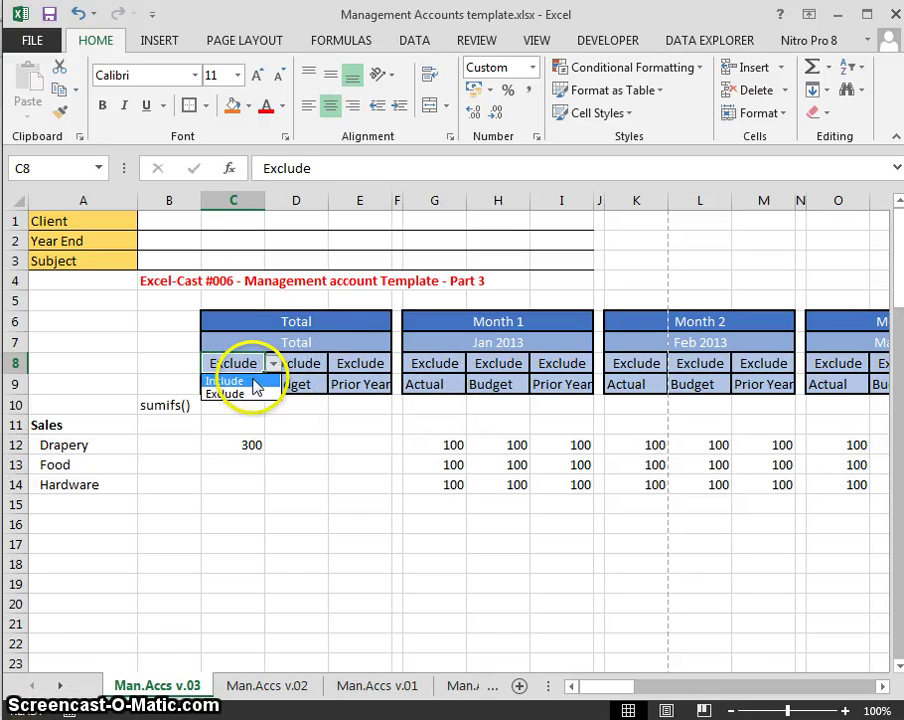
left_click(256, 386)
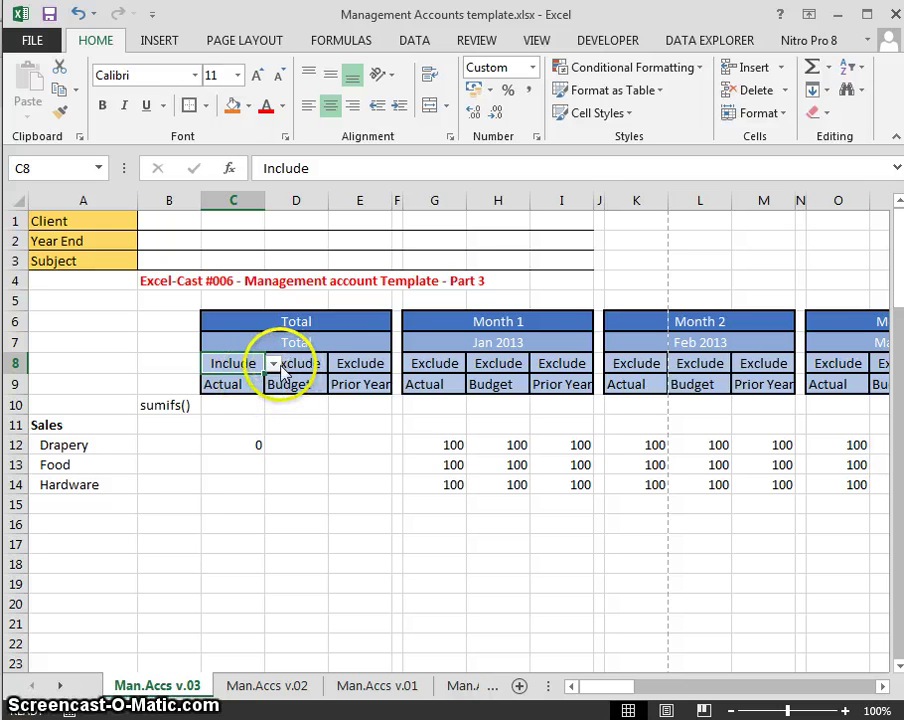
left_click(270, 366)
left_click(256, 391)
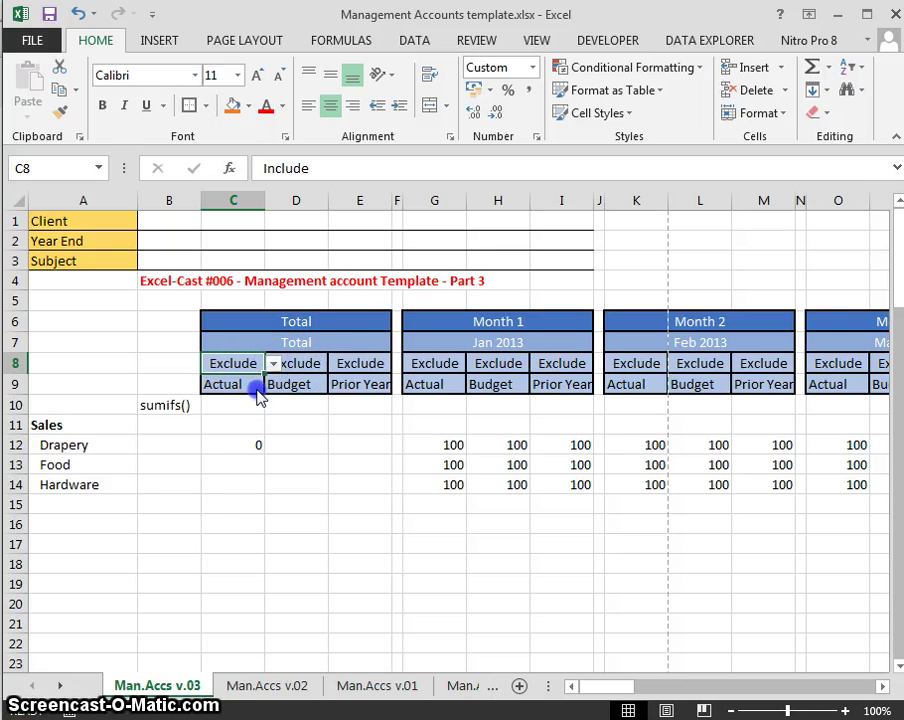
- Copy the C12 formula down to the Food and Hardware totals in C13:C14 and inspect the copied references
left_click(254, 440)
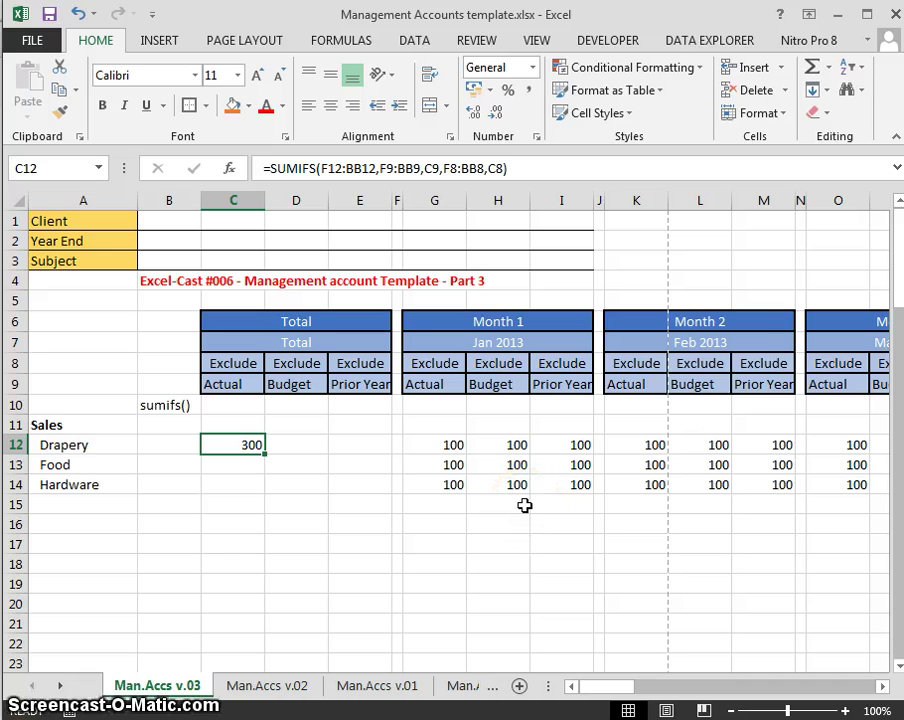
key("ctrl+c")
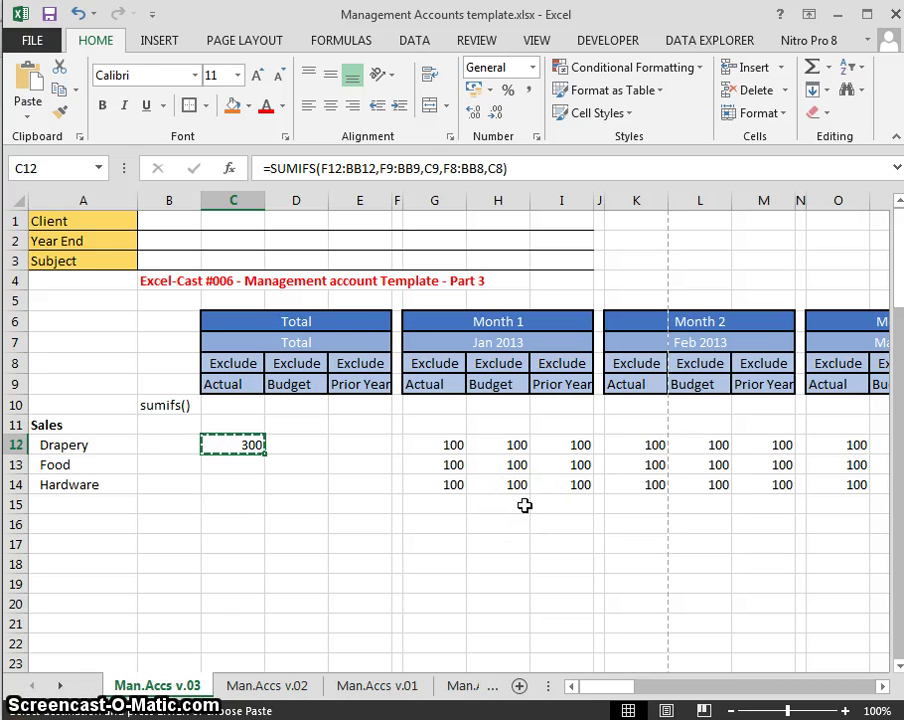
key("shift+Down")
key("shift+Down")
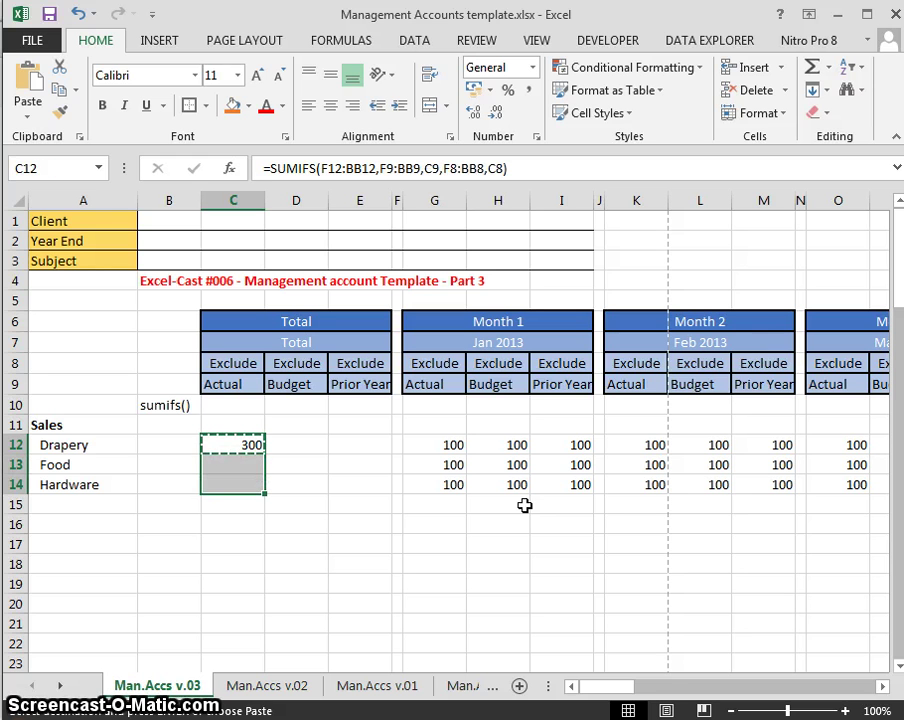
key("Return")
key("Down")
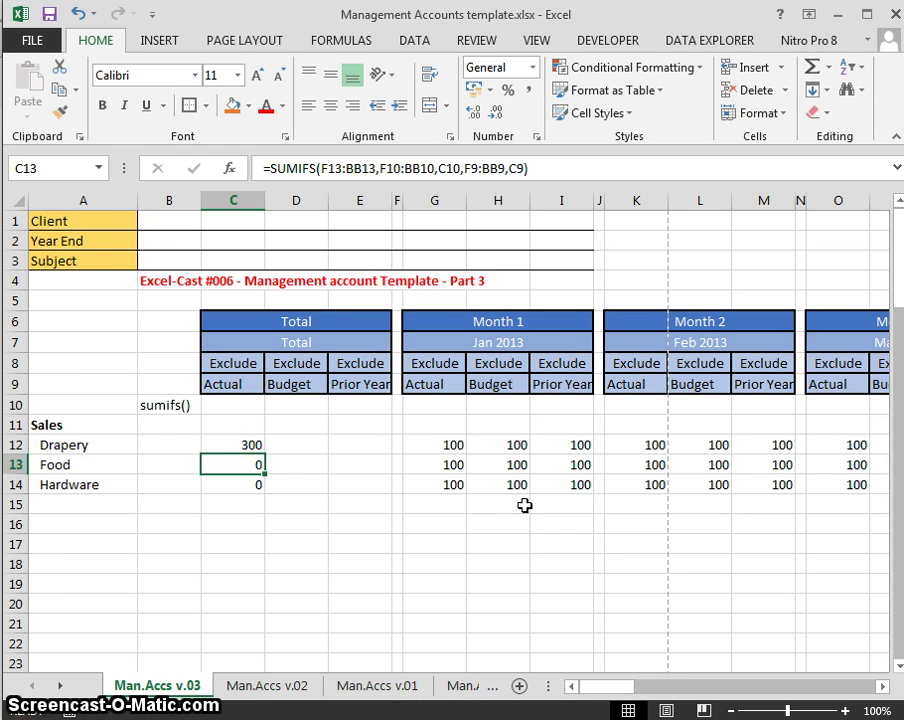
- Copy the C12 formula across to Drapery's Budget and Prior Year totals in D12:E12 and inspect the copied references
key("Up")
key("ctrl+c")
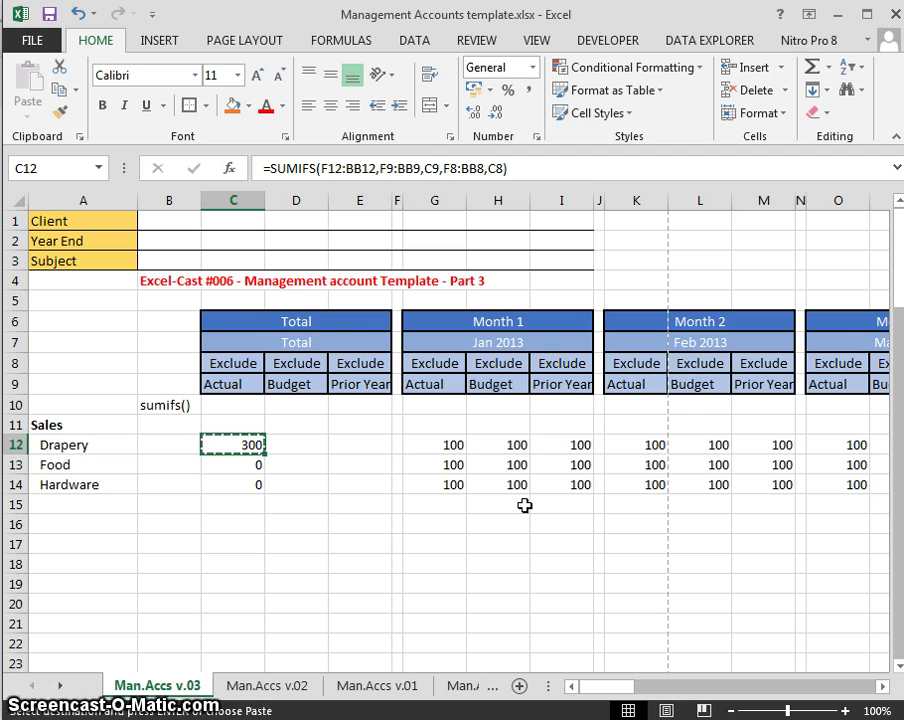
key("shift+Right")
key("shift+Right")
key("Return")
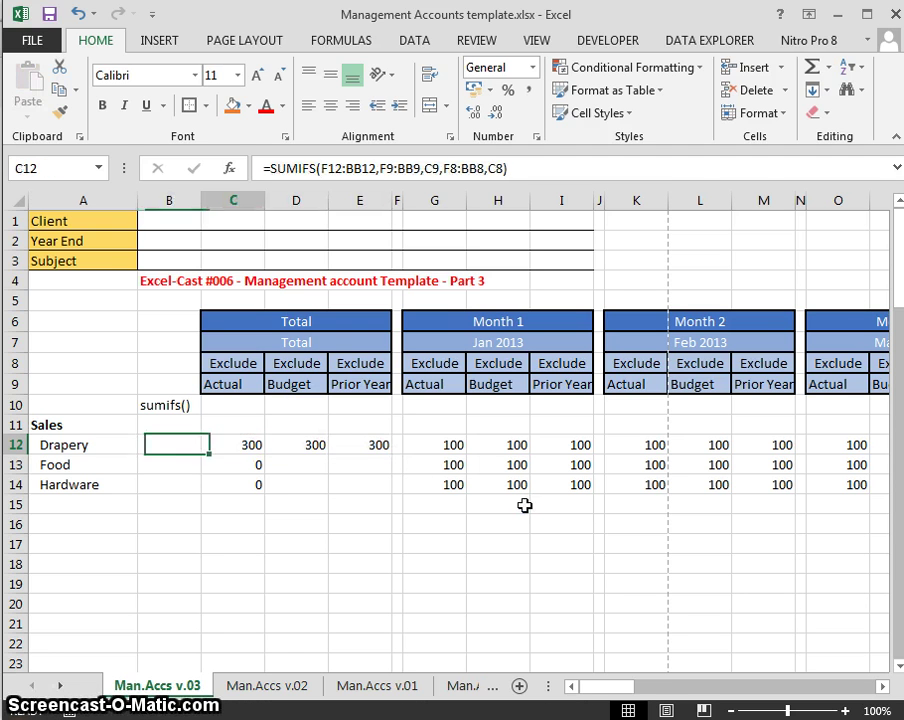
key("Right")
key("Right")
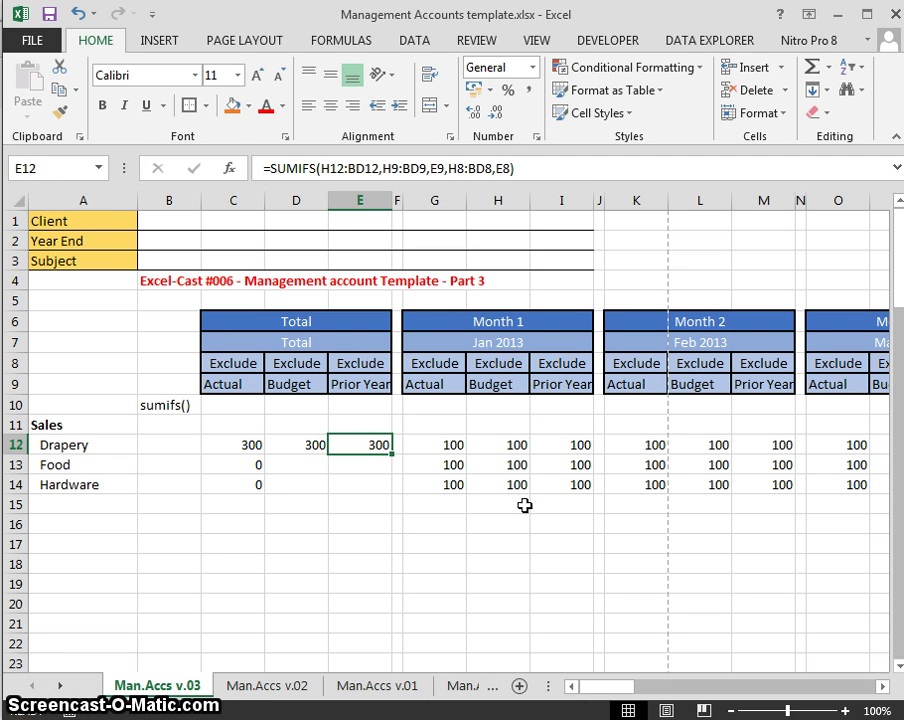
- Inspect the ranges and criteria cells referenced by the copied Food and Hardware total formulas in C13 and C14
key("Left")
key("Left")
key("Down")
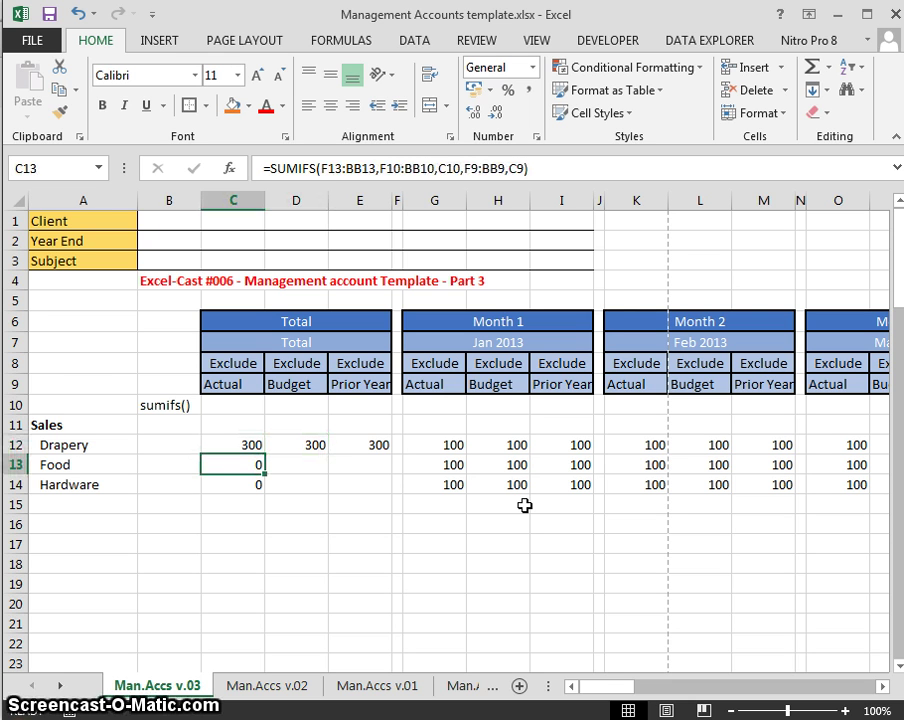
key("Down")
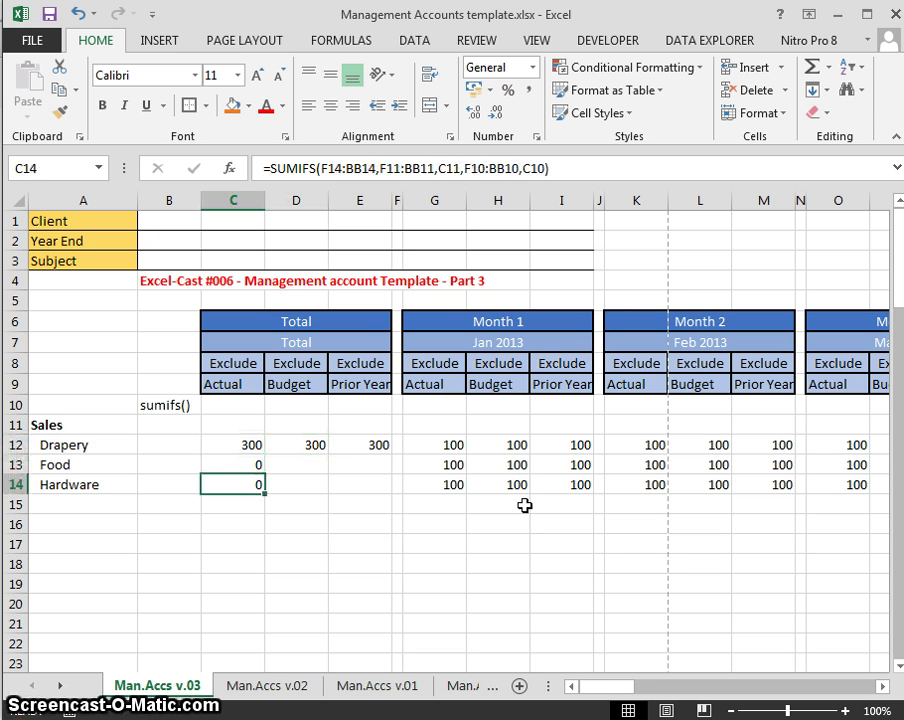
key("F2")
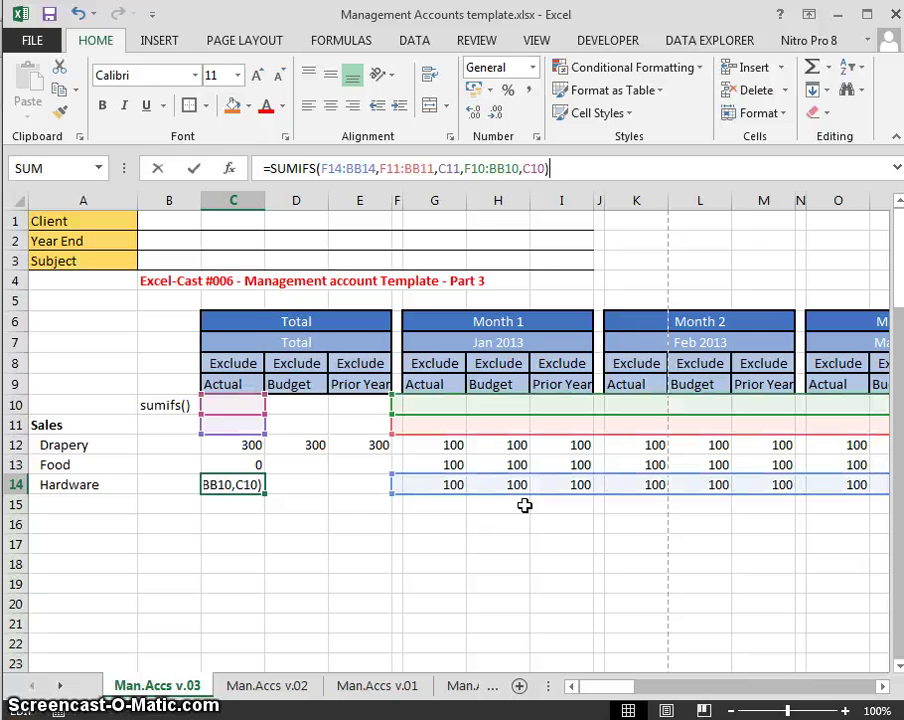
left_click_drag(466, 416, 419, 405)
key("shift+Return")
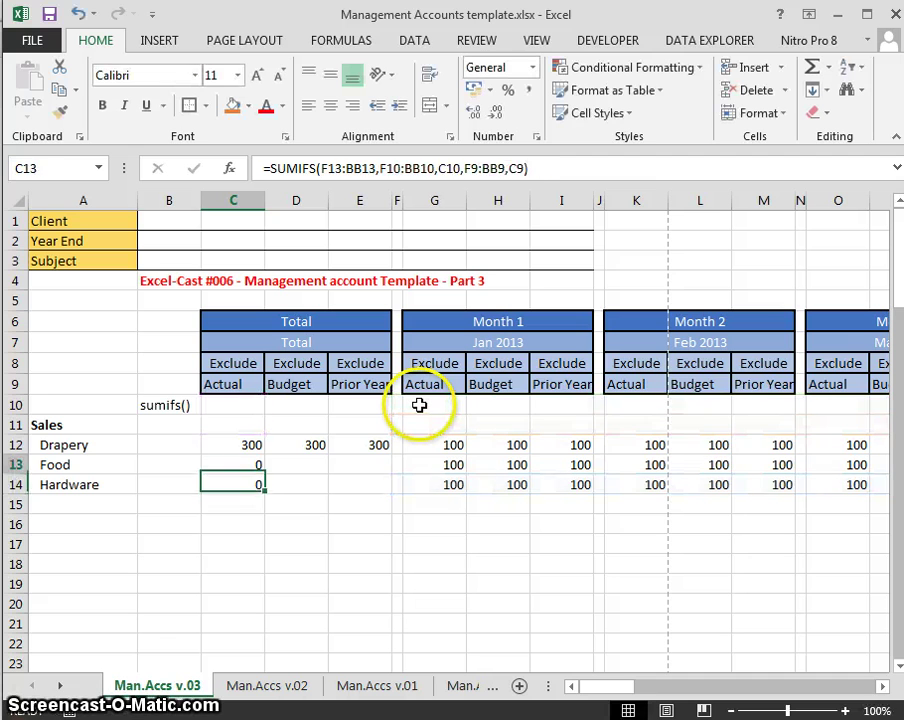
- Inspect the ranges referenced by Drapery's Prior Year total in E12 and compare them with the D12 and C12 formulas
key("Up")
key("Right")
key("Right")
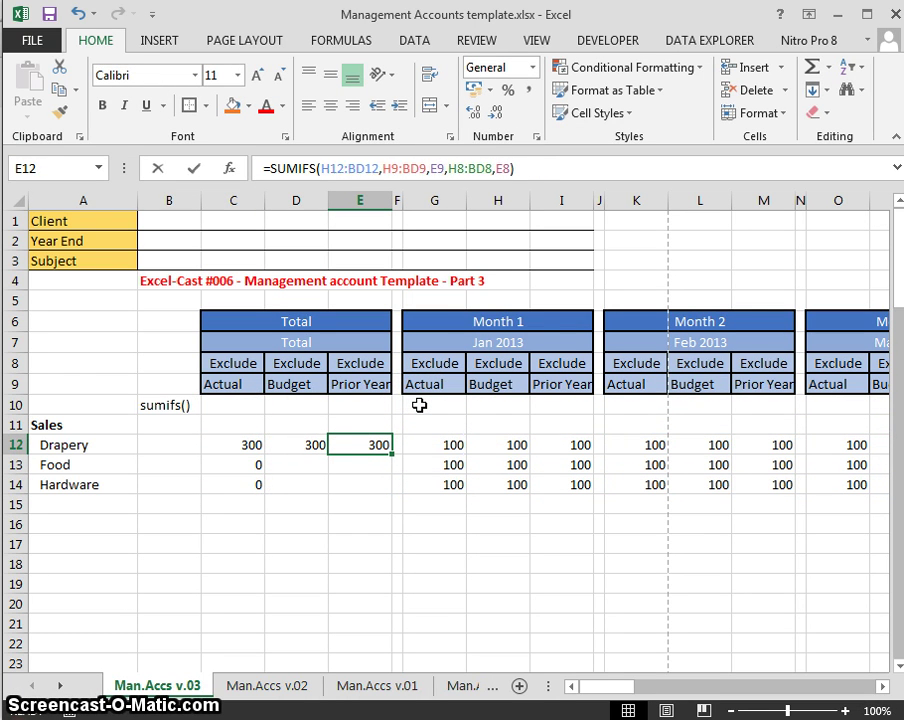
key("F2")
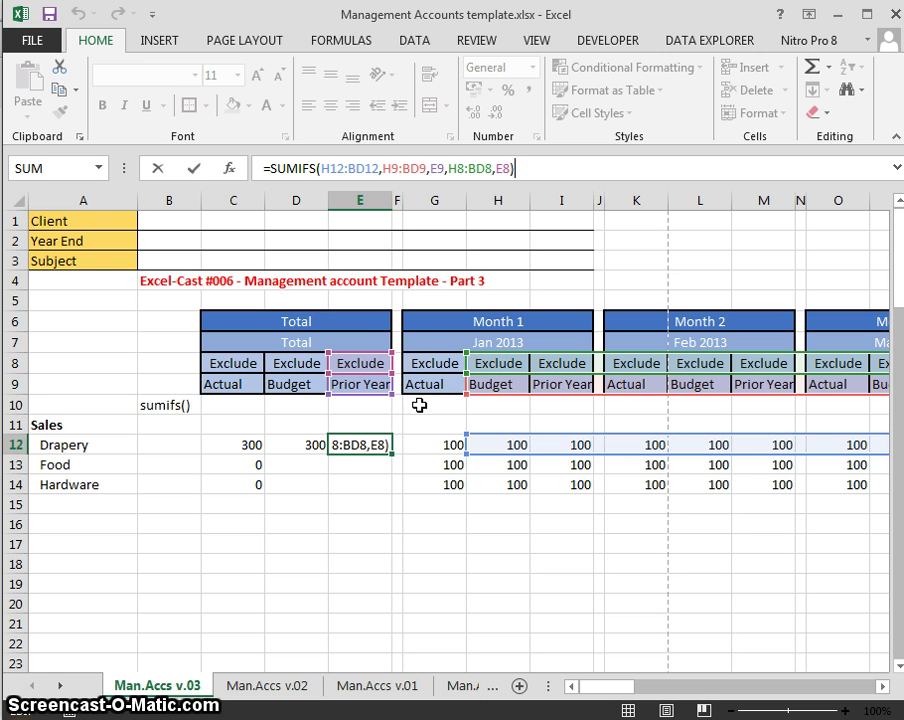
left_click_drag(419, 405, 449, 381)
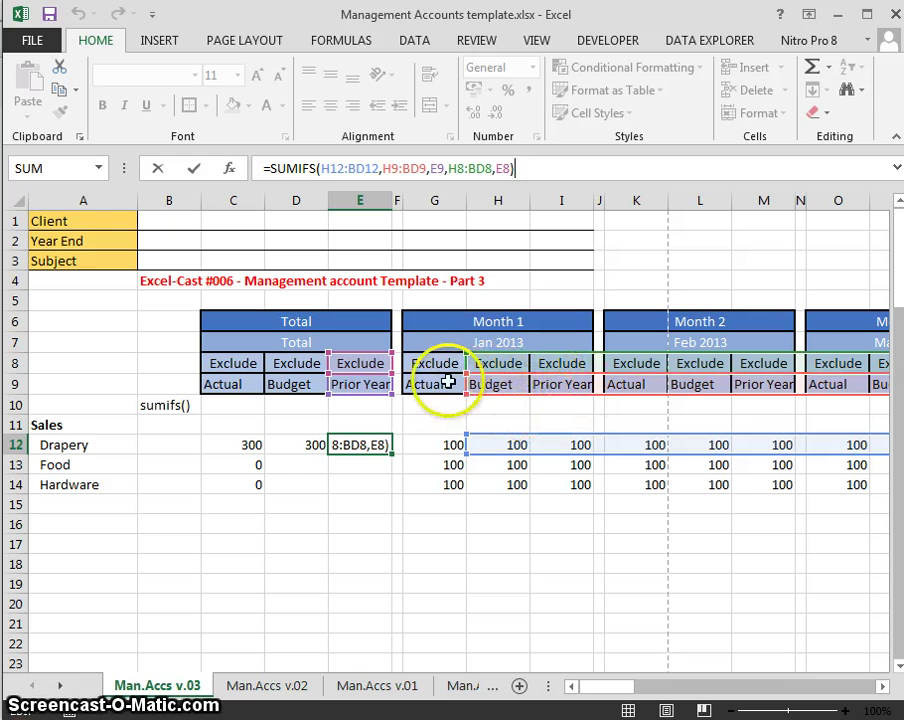
left_click(306, 486)
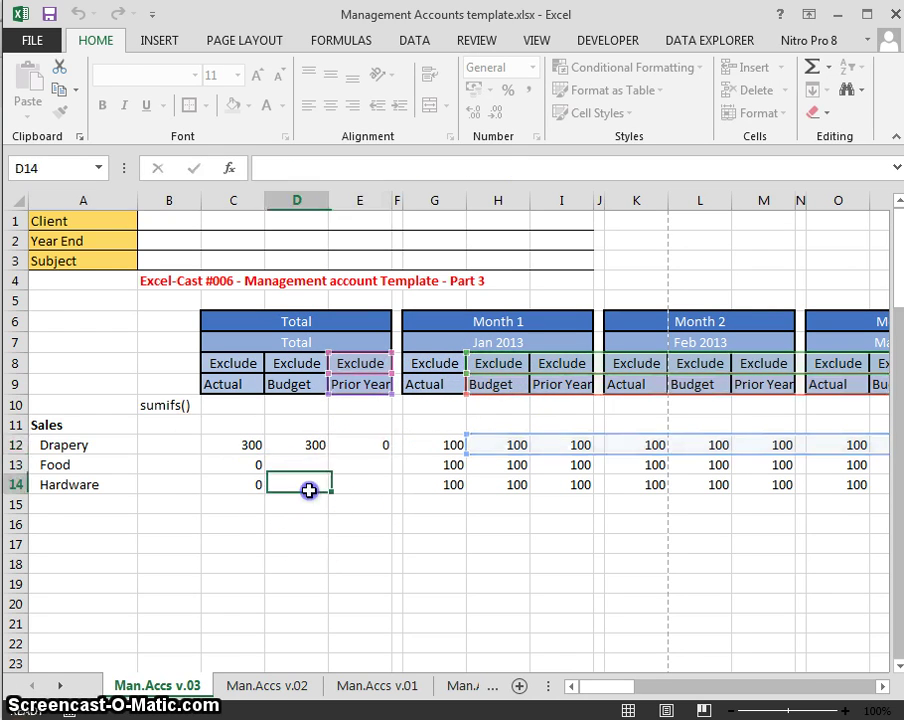
key("Up")
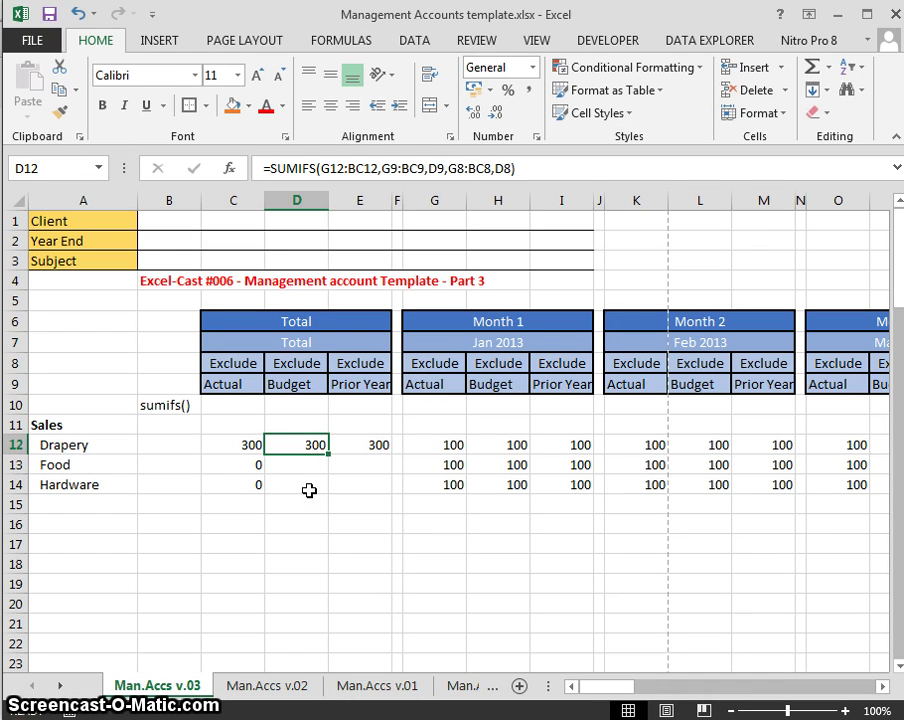
key("Right")
key("Left")
key("Left")
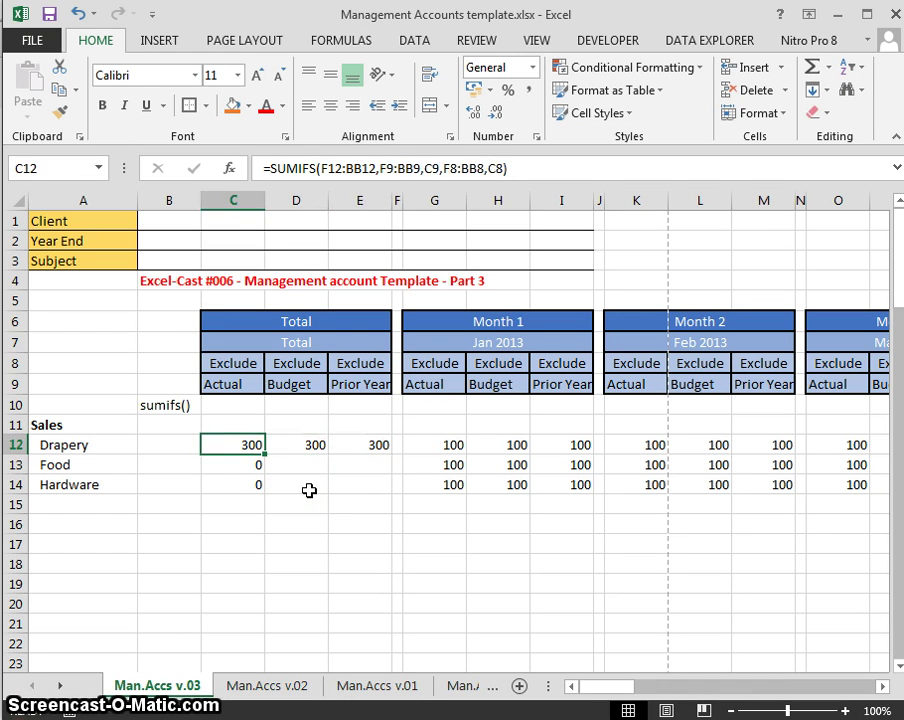
key("Up")
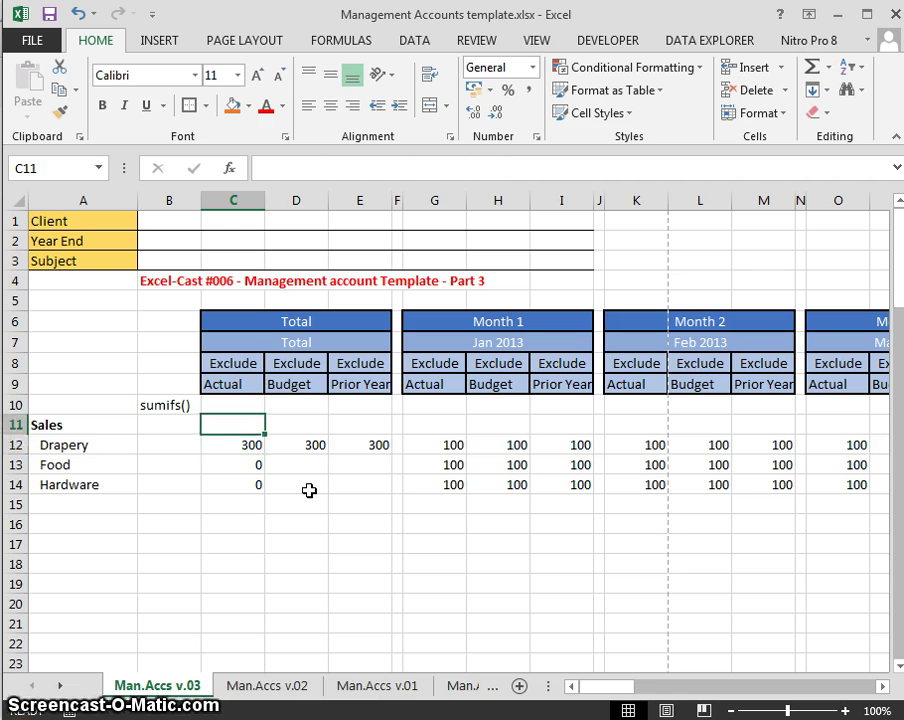
key("Down")
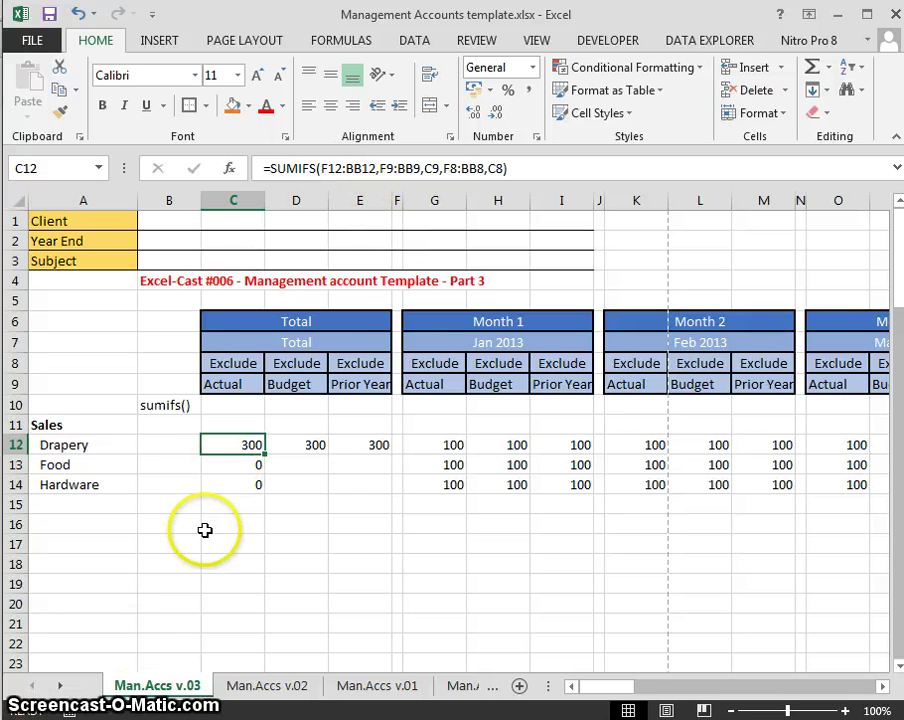
double_click(243, 441)
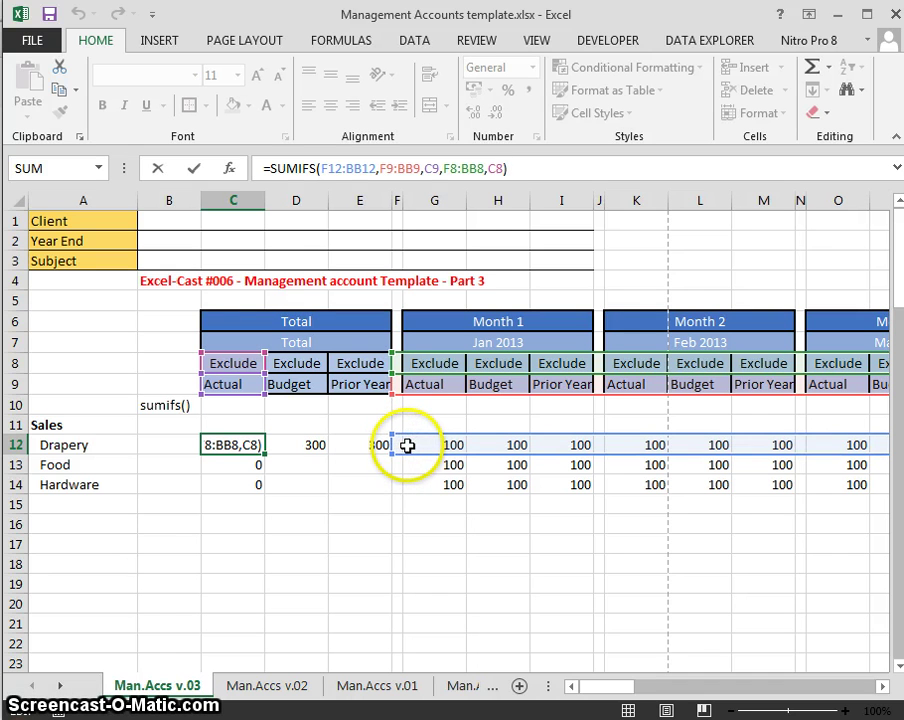
left_click(324, 168)
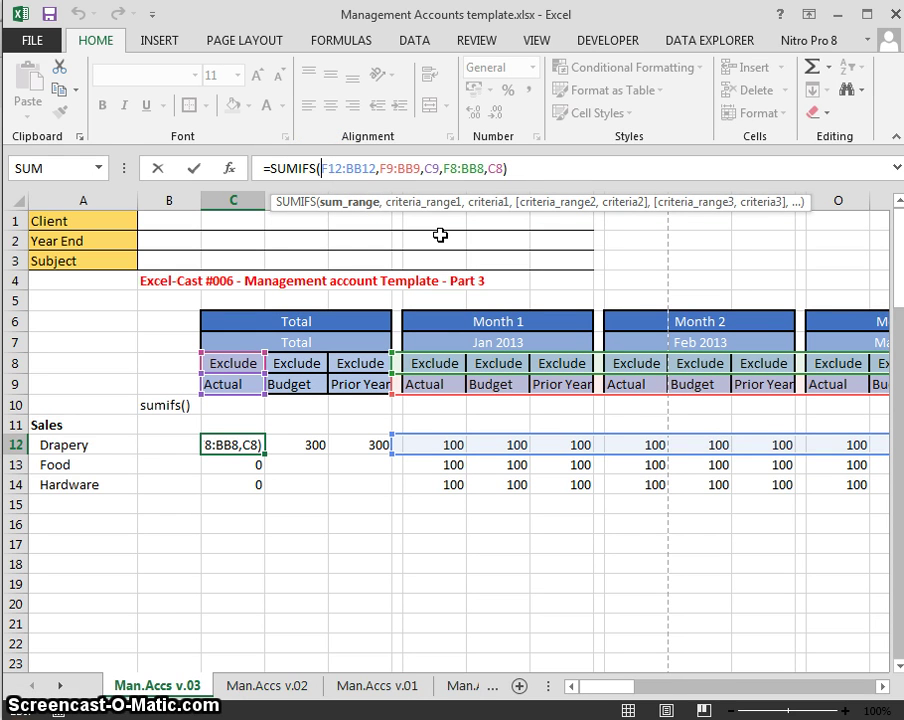
type("$")
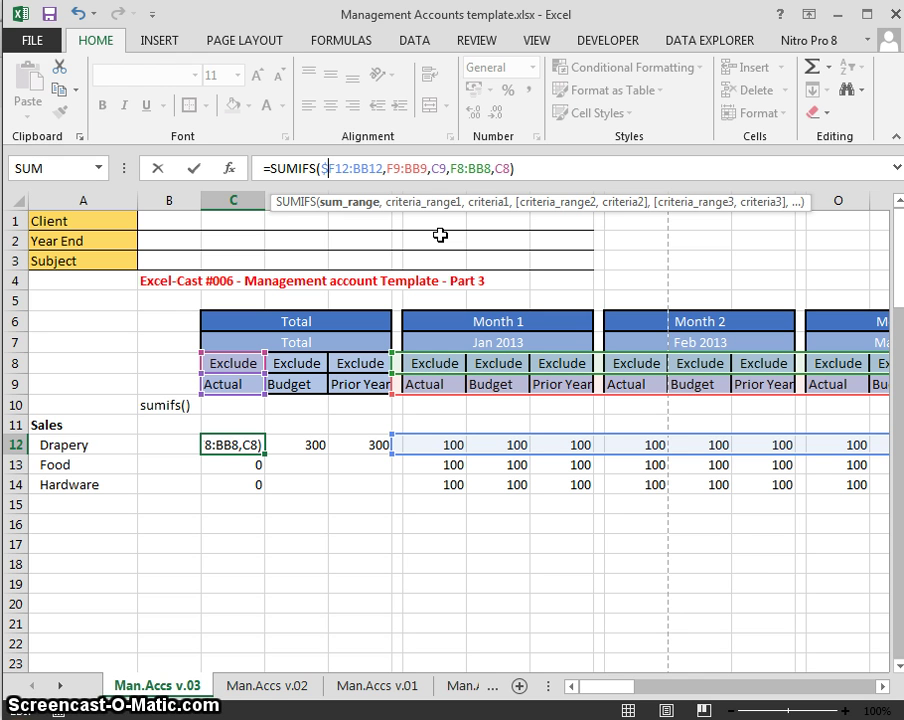
left_click(352, 168)
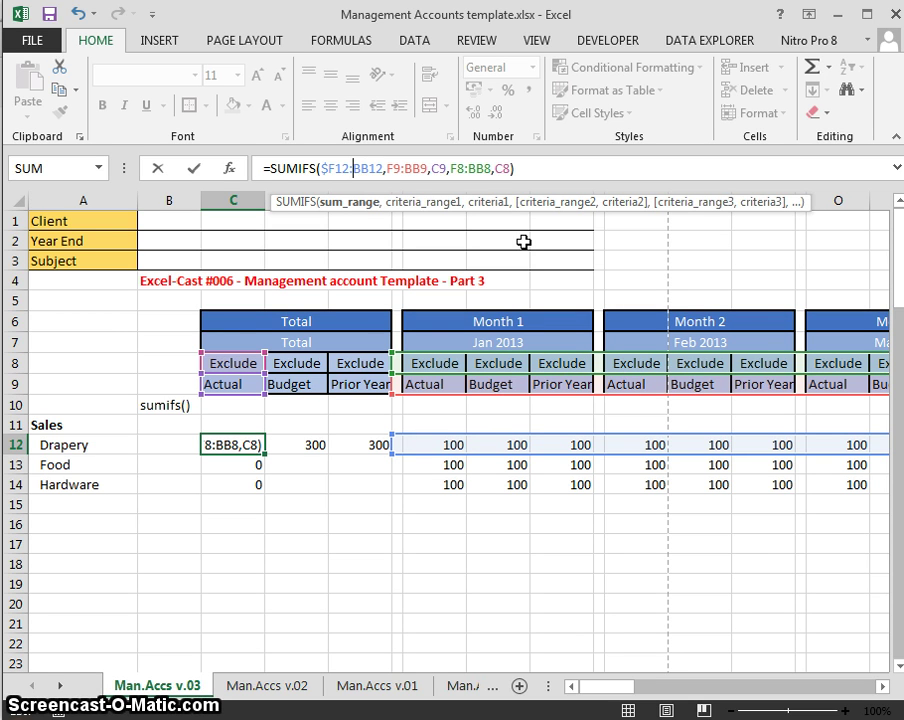
type("$")
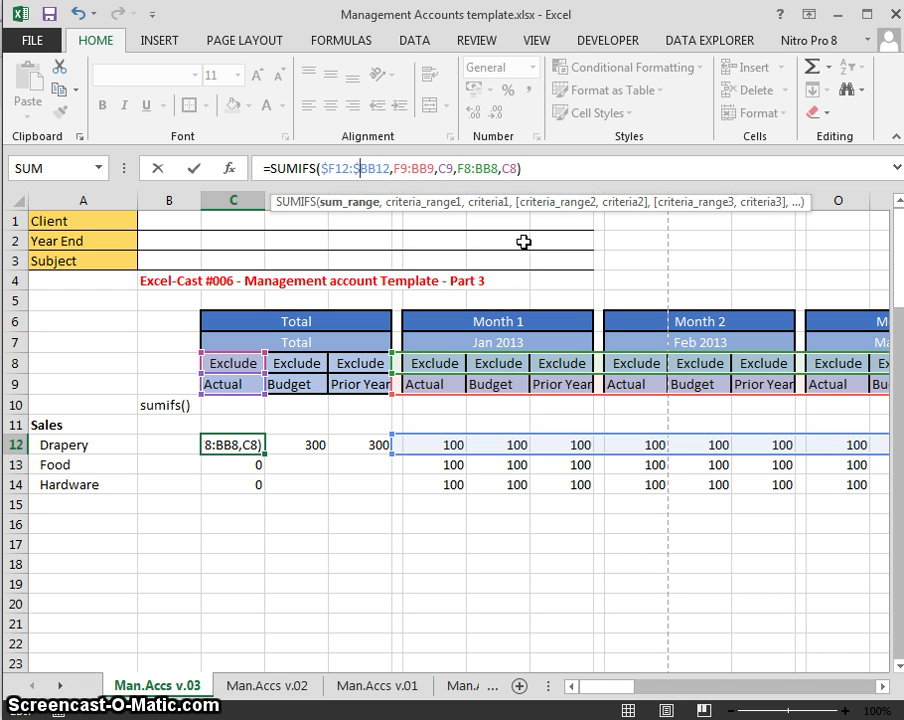
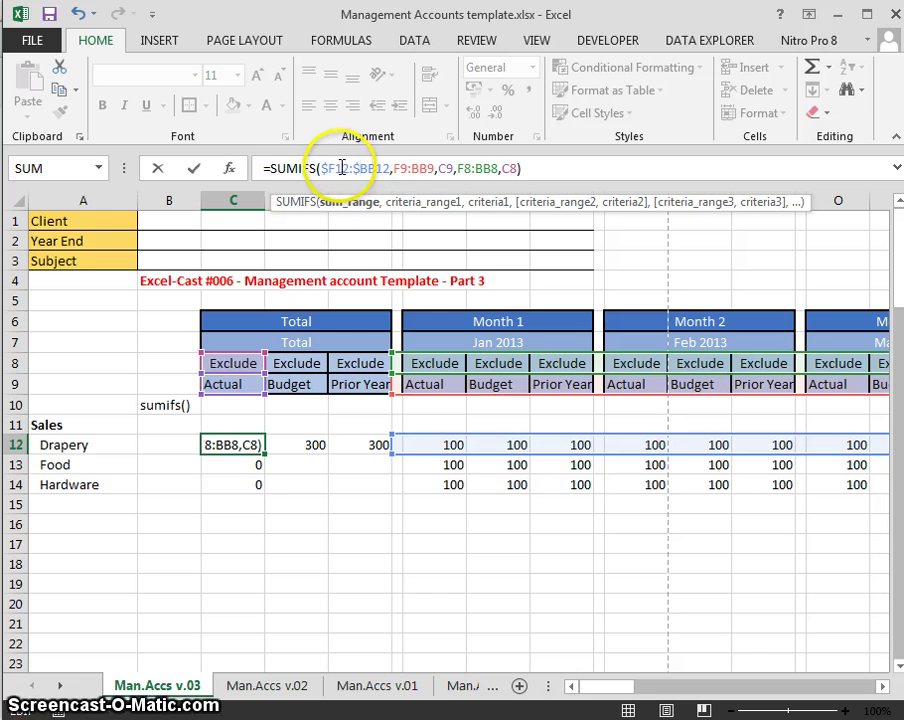
left_click(402, 168)
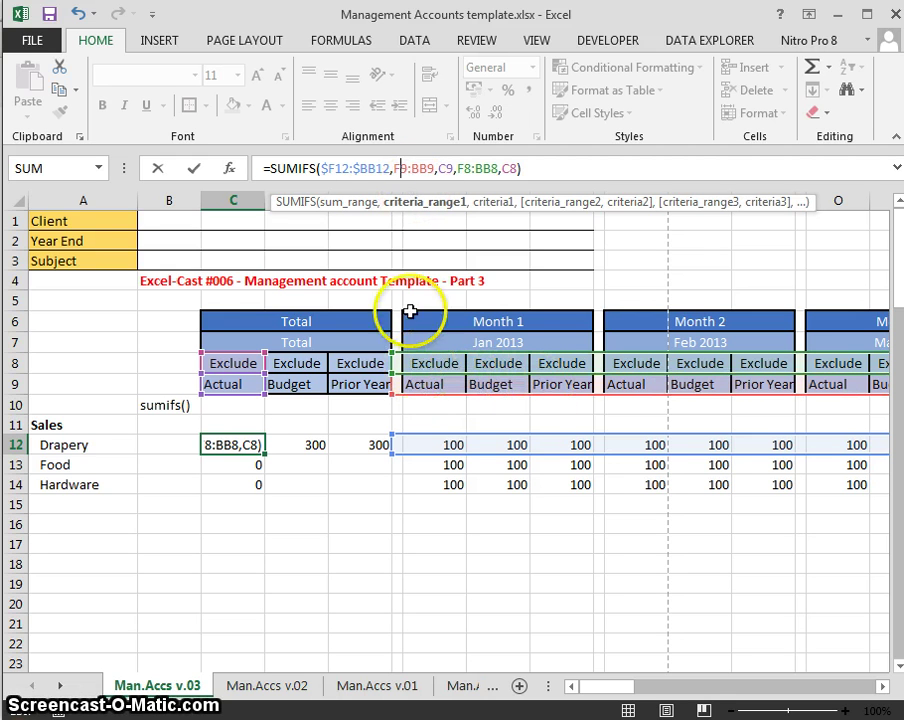
left_click(394, 165)
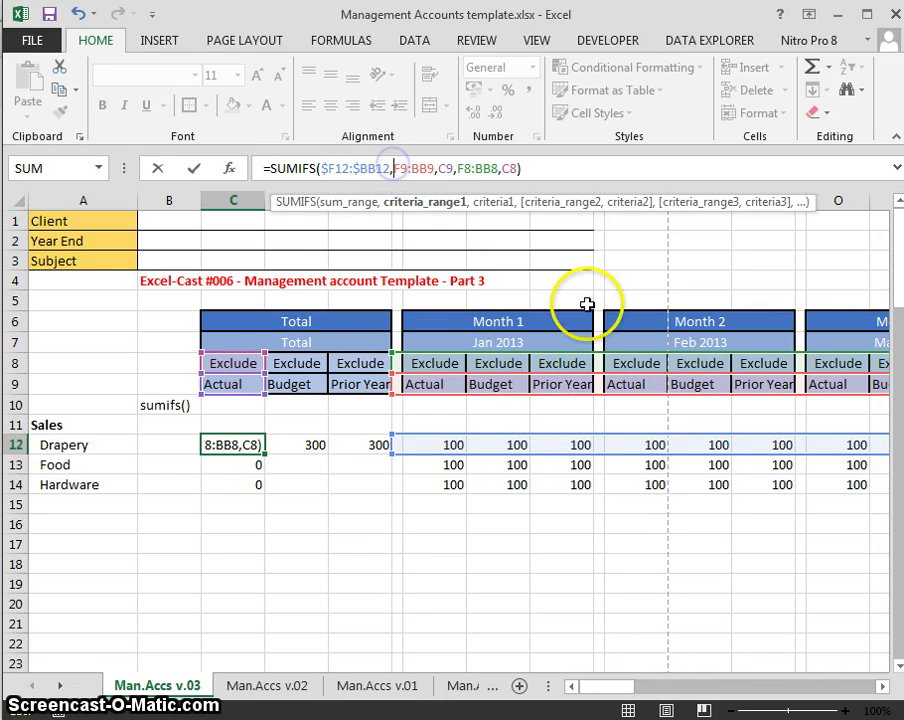
type("$F")
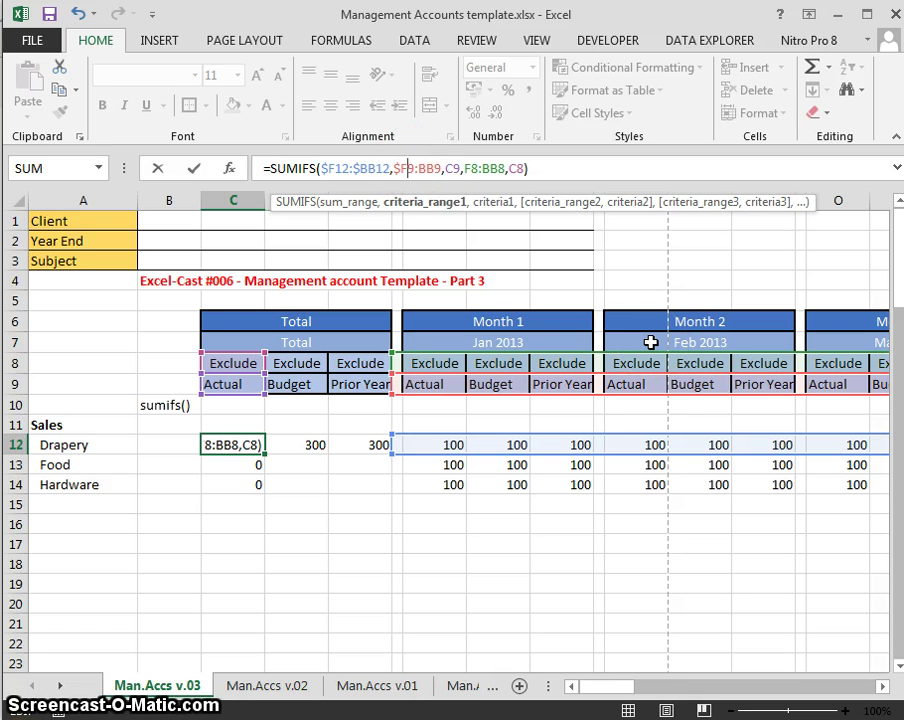
type("$")
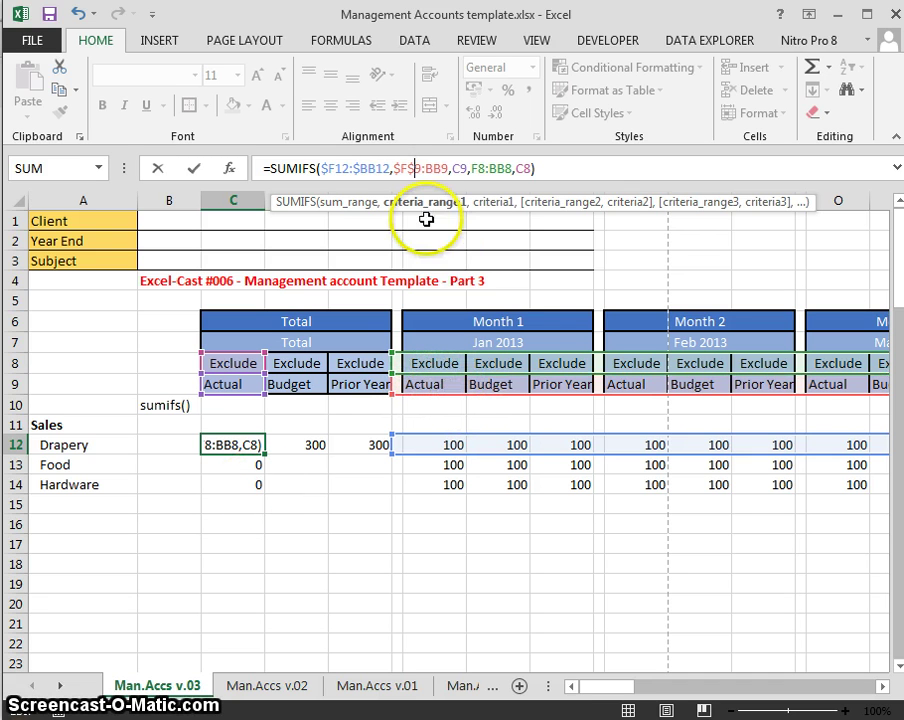
left_click(425, 168)
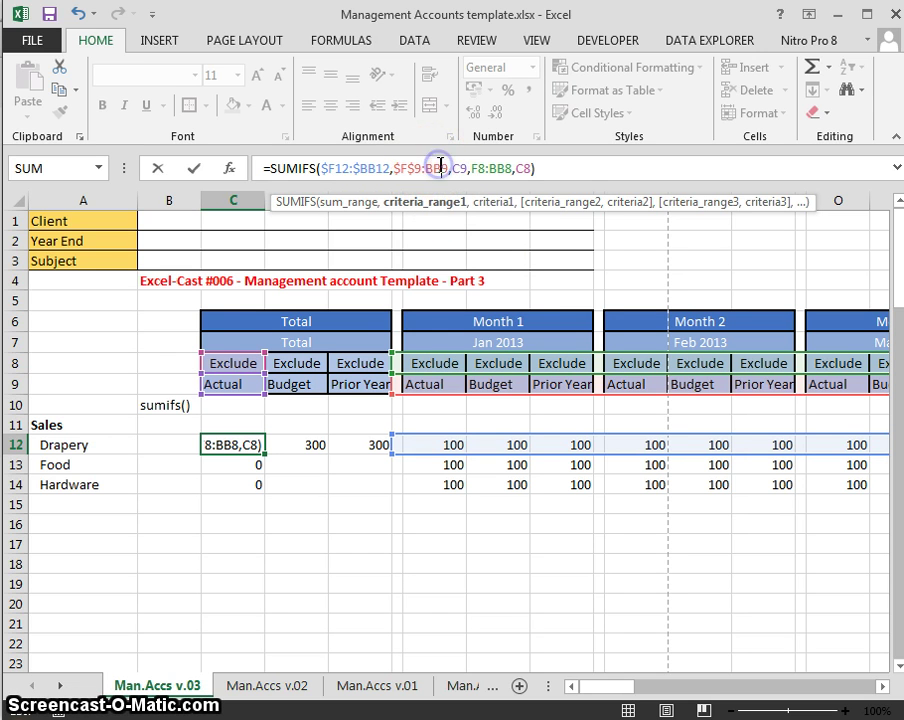
key("F4")
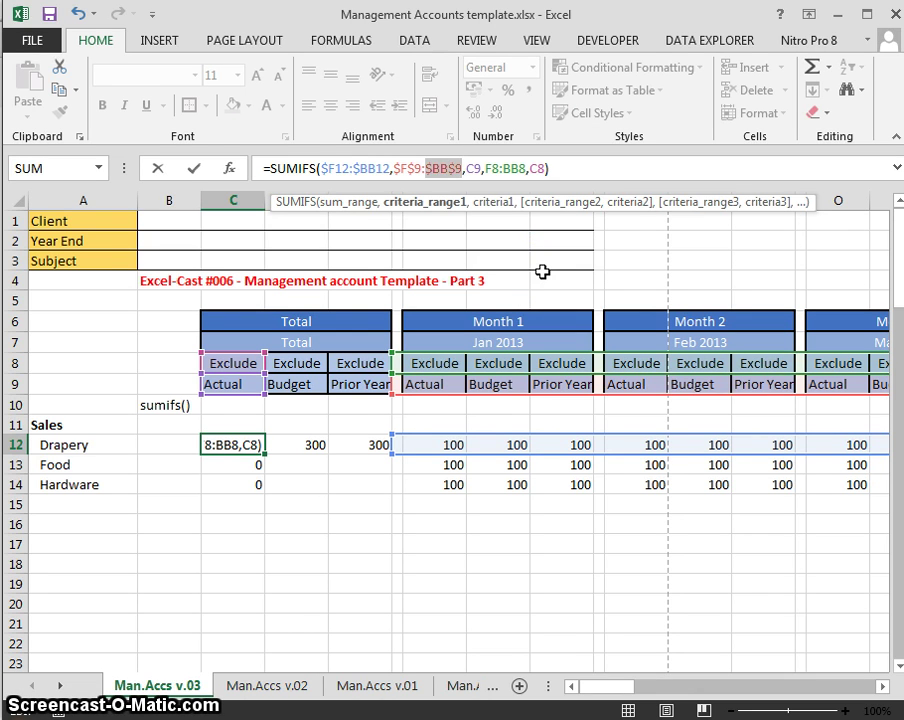
left_click_drag(543, 272, 478, 224)
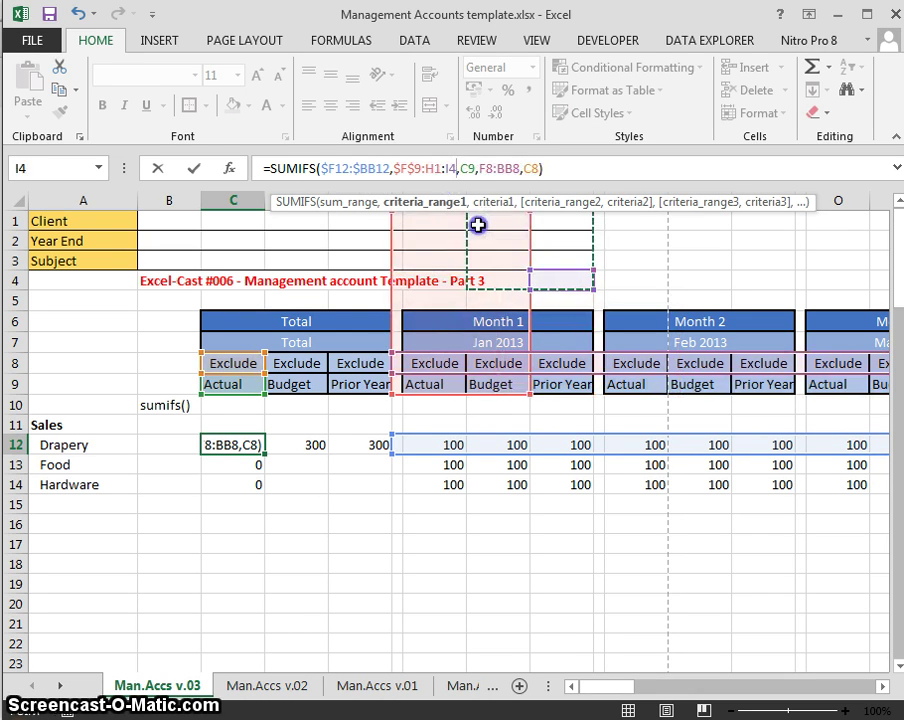
key("Escape")
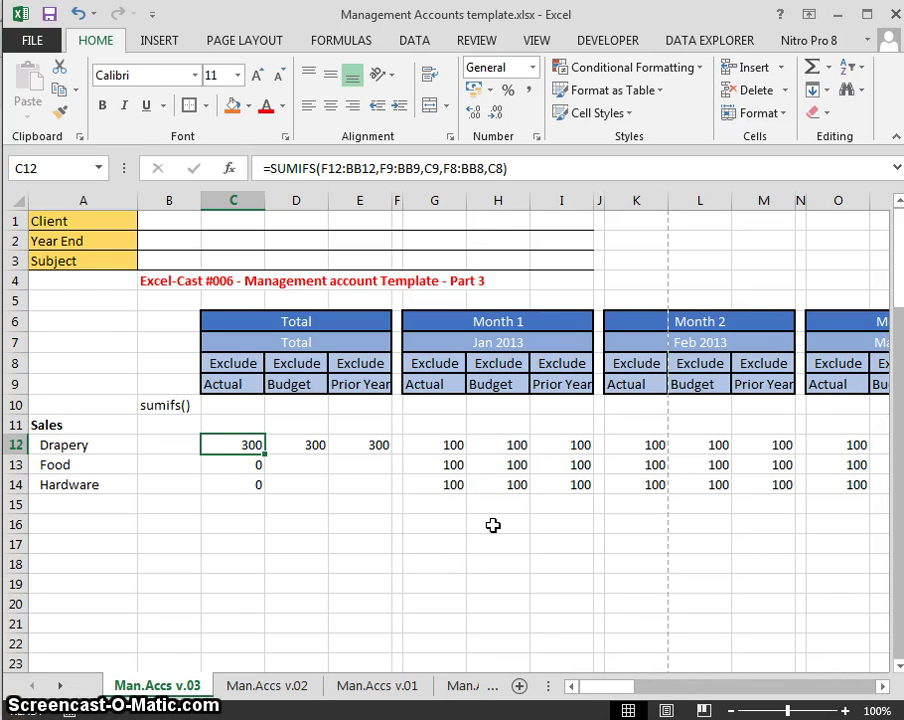
- Lock the columns of the sum range in the C12 SUMIFS formula so it reads $F12:$BB12
key("F2")
key("Left")
key("Left")
key("Left")
key("Left")
key("Left")
key("Left")
key("Left")
key("Left")
key("Left")
key("Left")
key("Left")
key("Left")
key("Left")
key("Left")
key("Left")
key("Left")
key("Left")
key("Left")
key("Left")
key("Left")
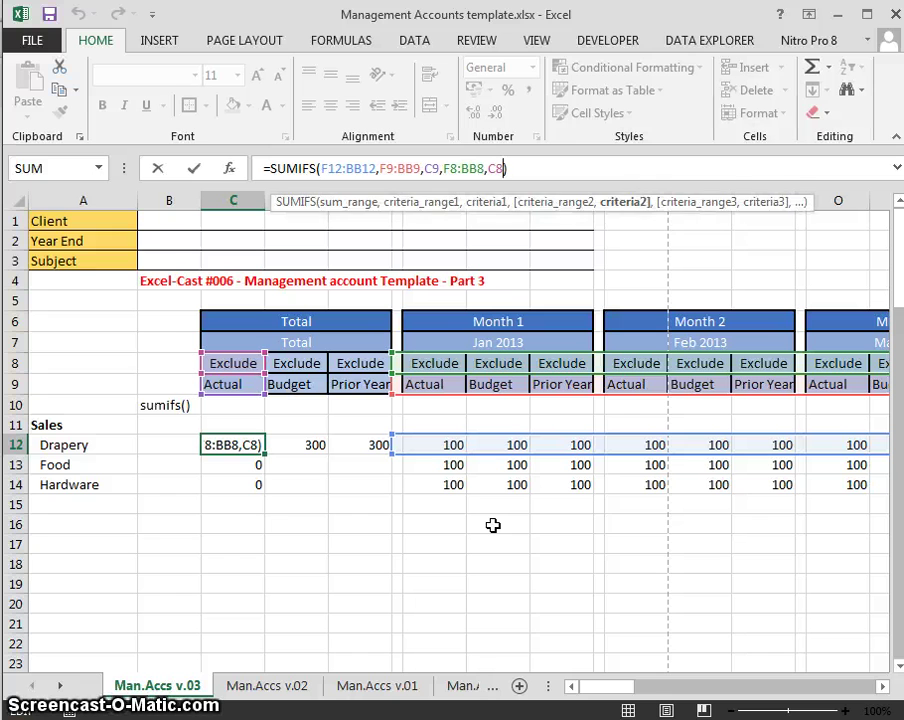
key("Right")
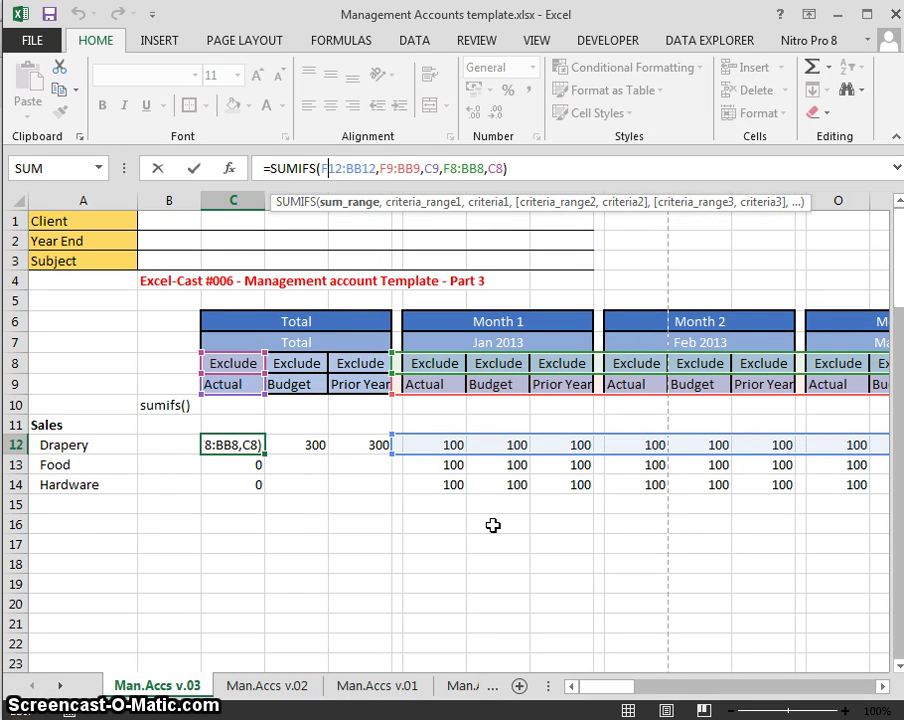
key("F4")
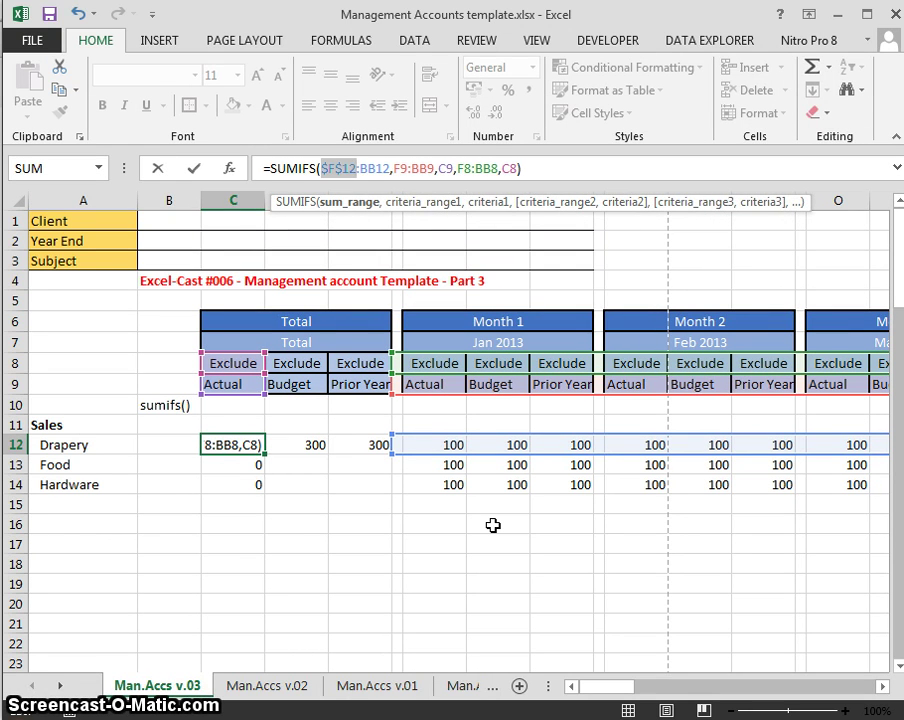
key("F4")
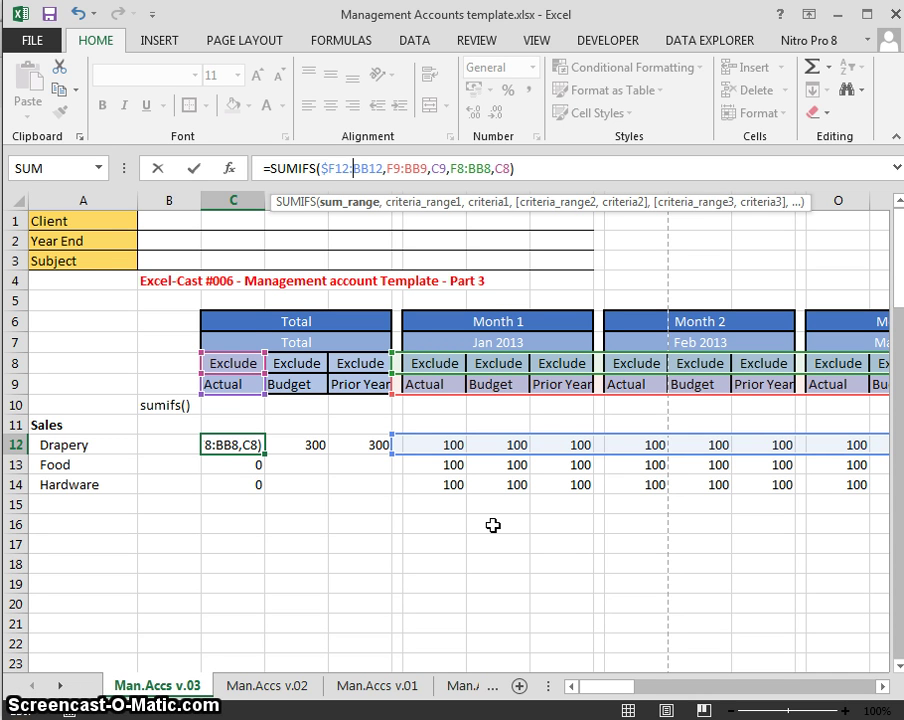
key("F4")
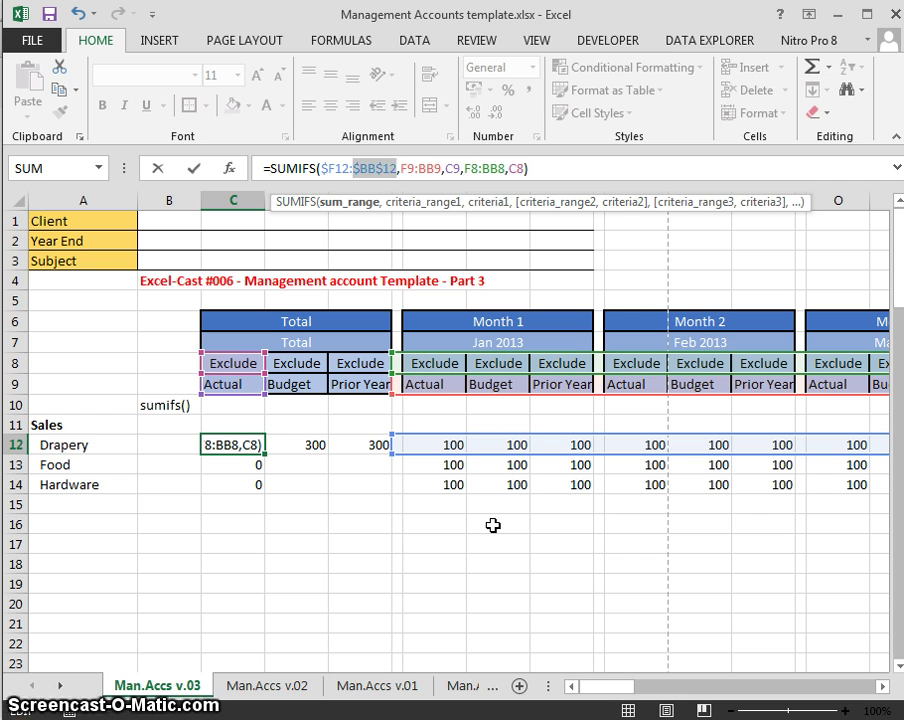
key("F4")
key("F4")
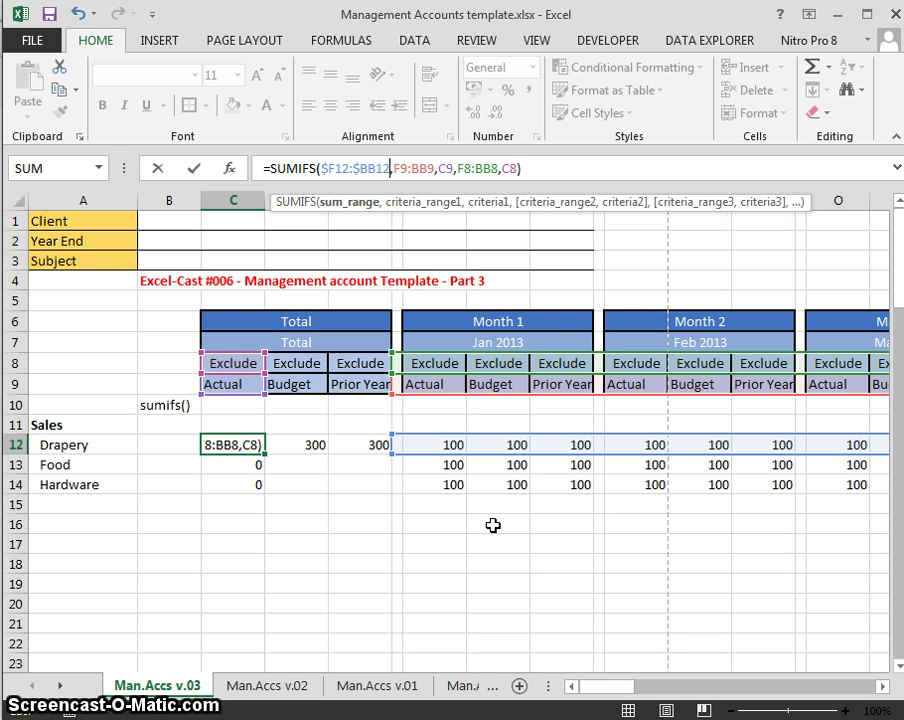
- Make the first criteria range in the C12 formula absolute as $F$9:$BB$9 and lock its criterion's row as C$9
key("Right")
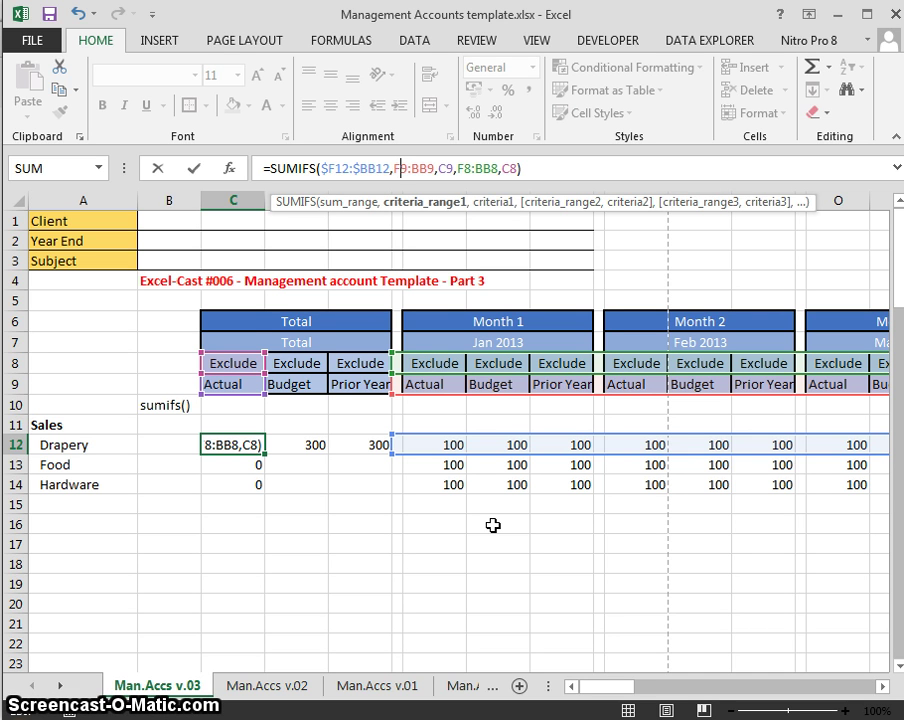
key("Right")
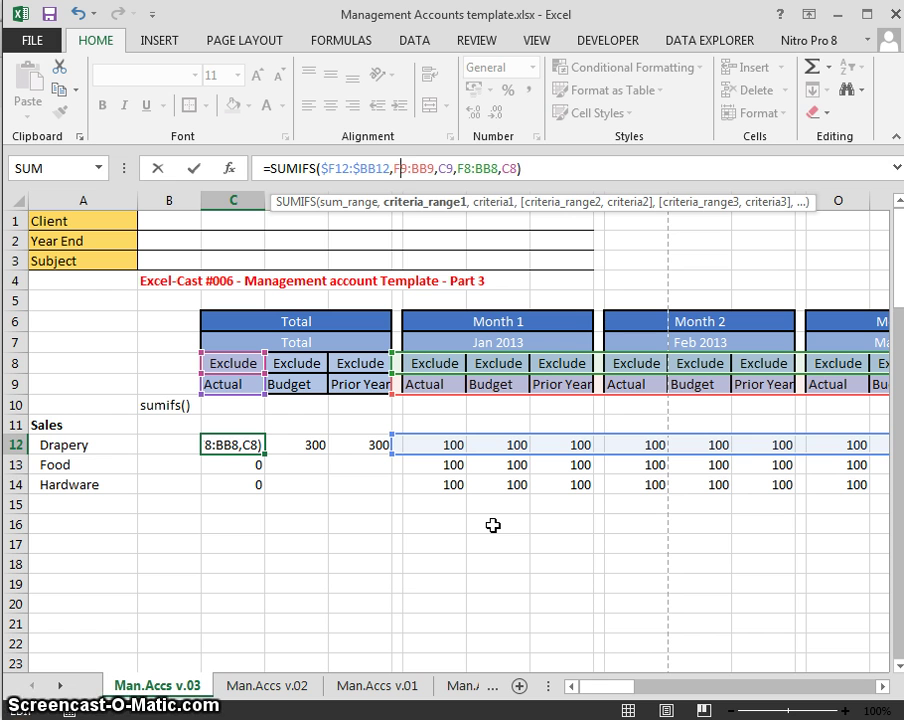
key("F4")
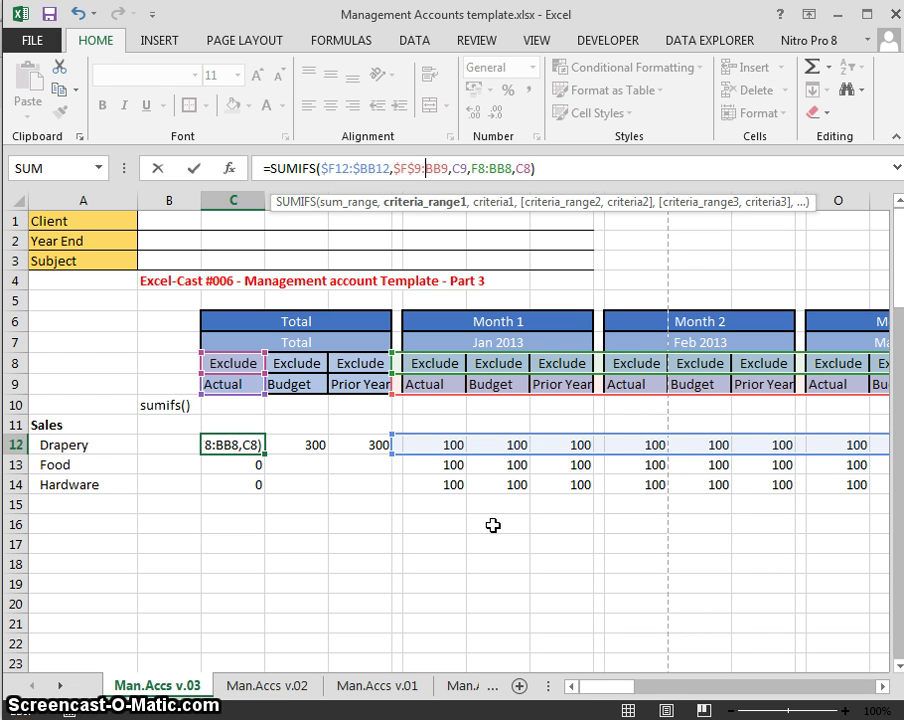
key("F4")
key("Right")
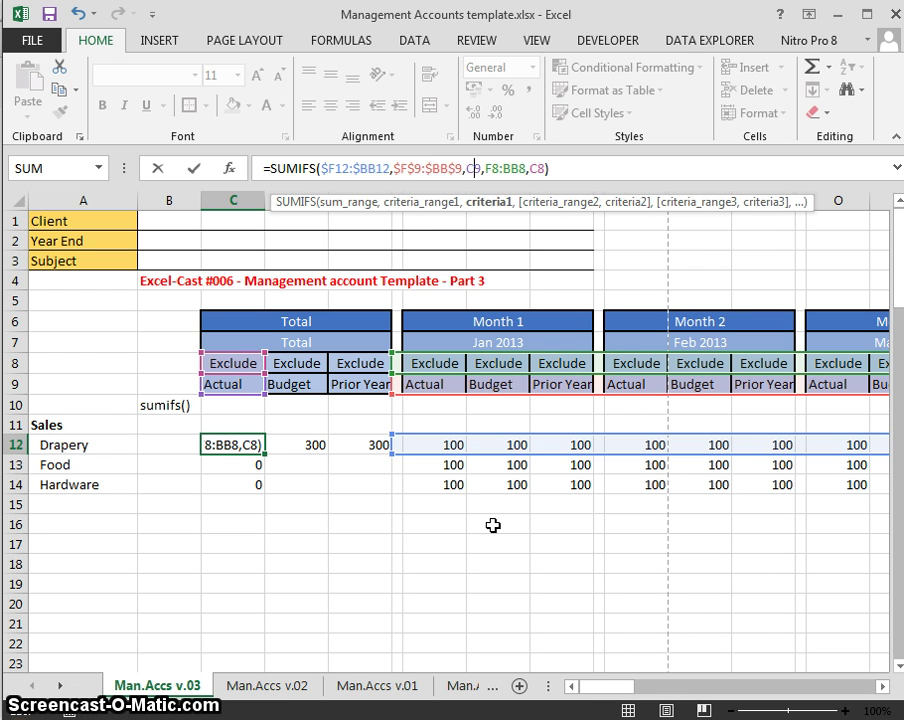
key("Right")
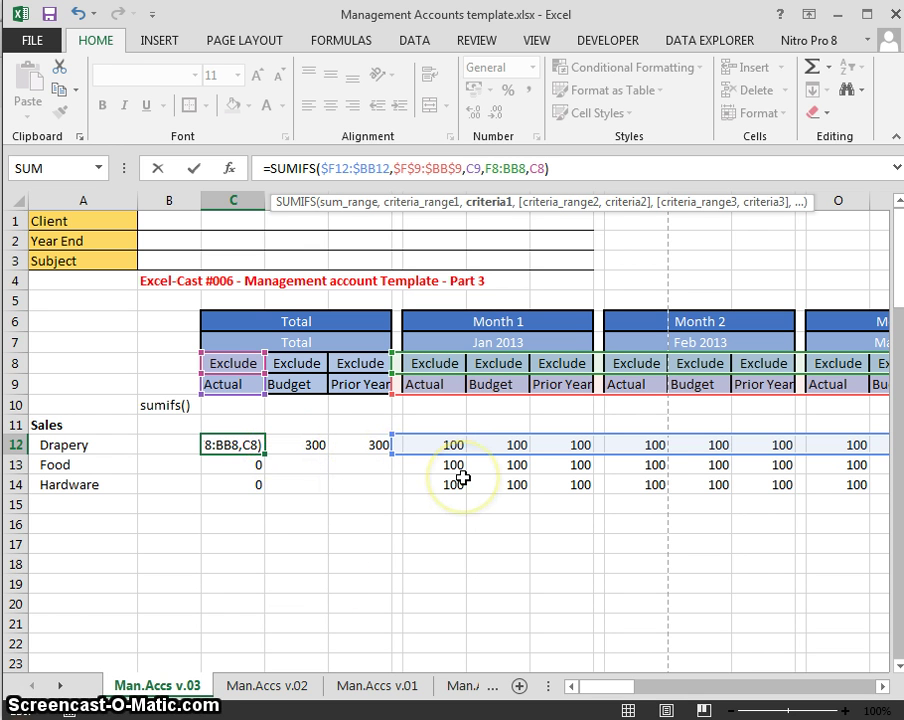
key("F4")
key("F4")
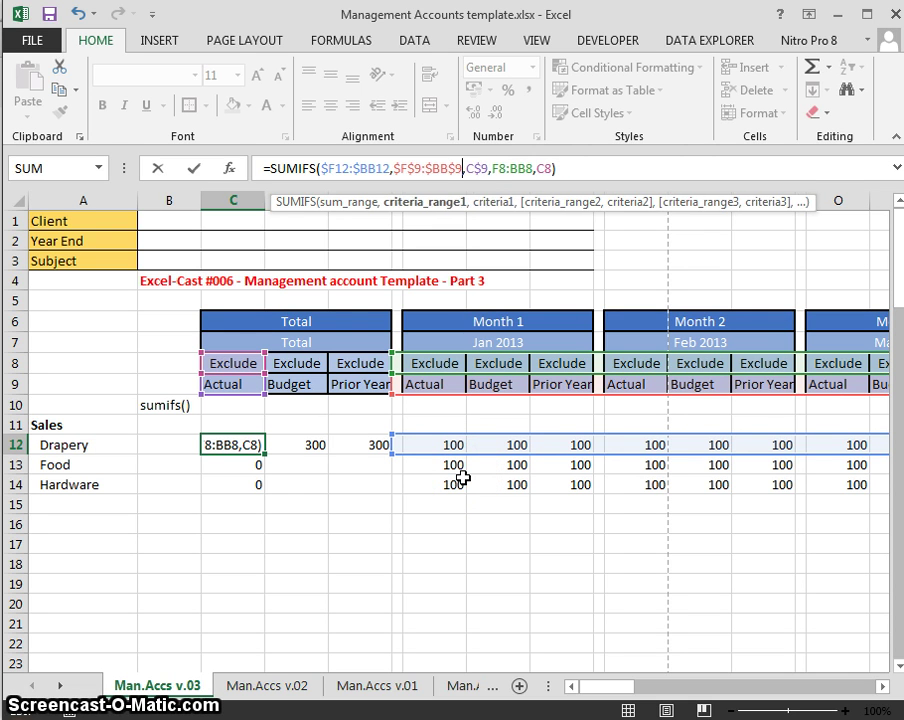
- Make the formula's second criteria range absolute as $F$8:$BB$8 and lock its criterion's row as C$8, then commit the formula
key("Left")
key("Right")
key("Right")
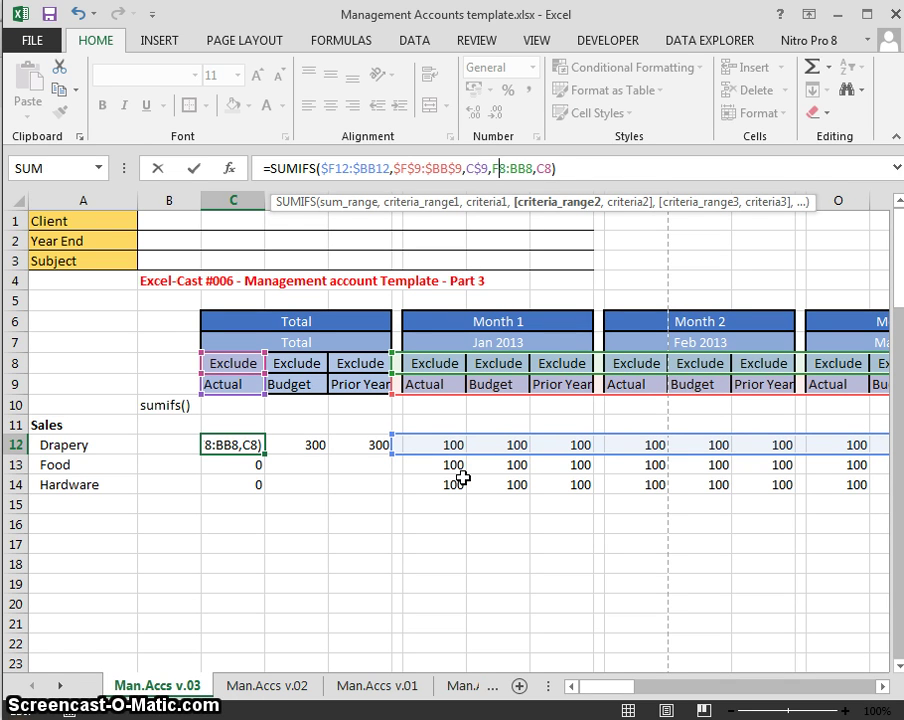
key("F4")
key("Right")
key("Right")
key("F4")
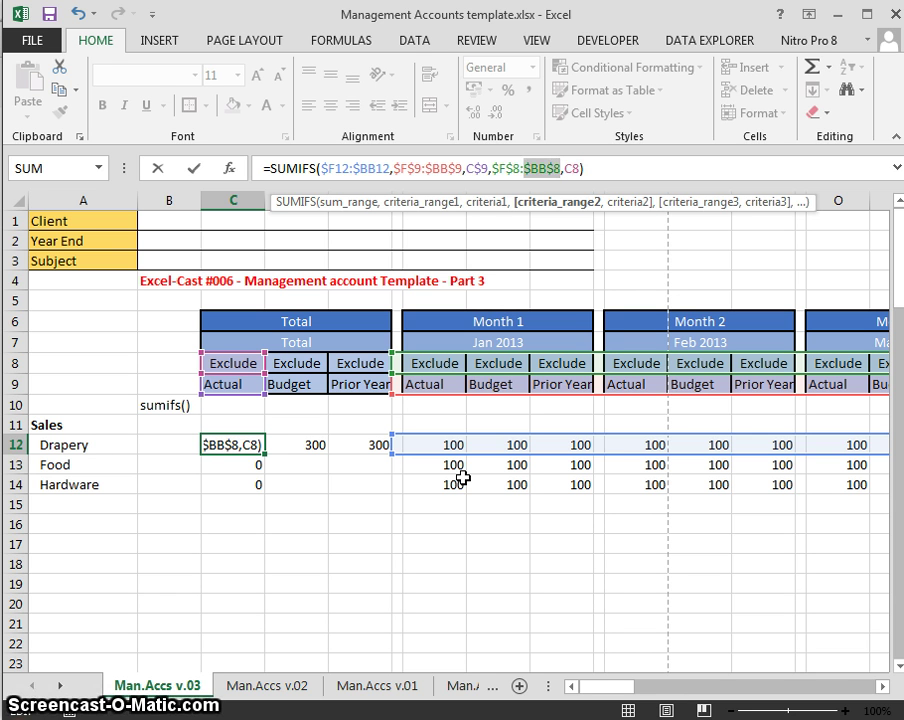
key("Right")
key("Right")
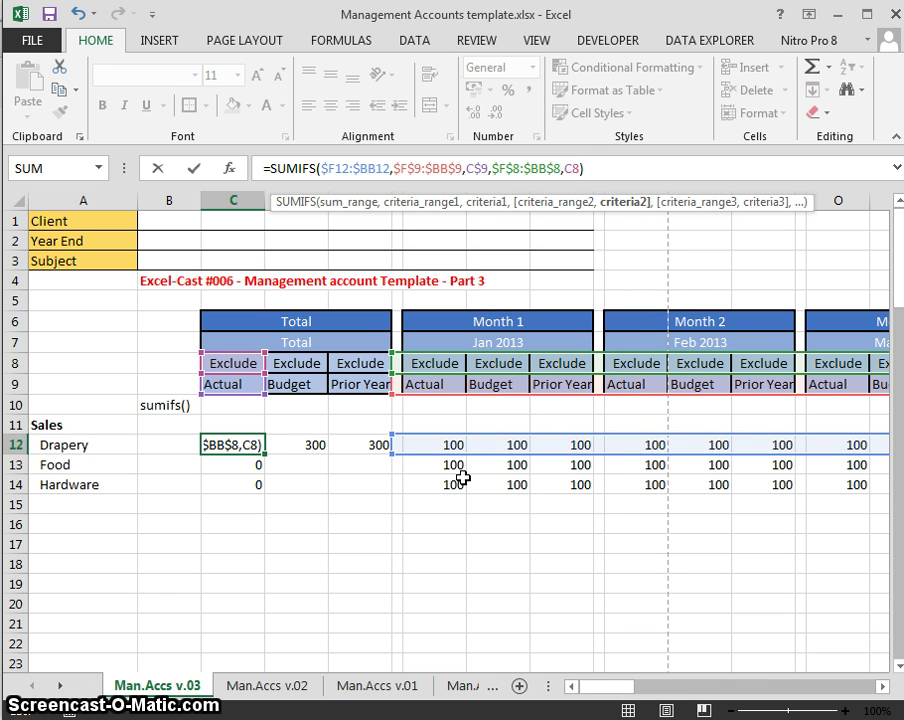
key("F4")
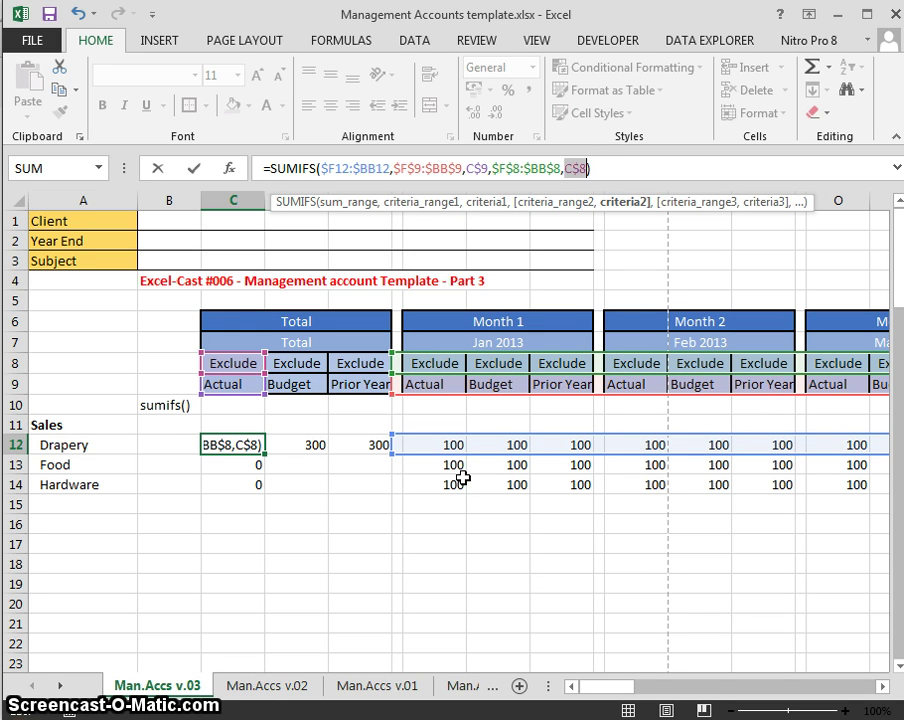
key("Return")
- Copy the C12 formula across the whole Total block C12:E14 for Drapery, Food and Hardware
key("Up")
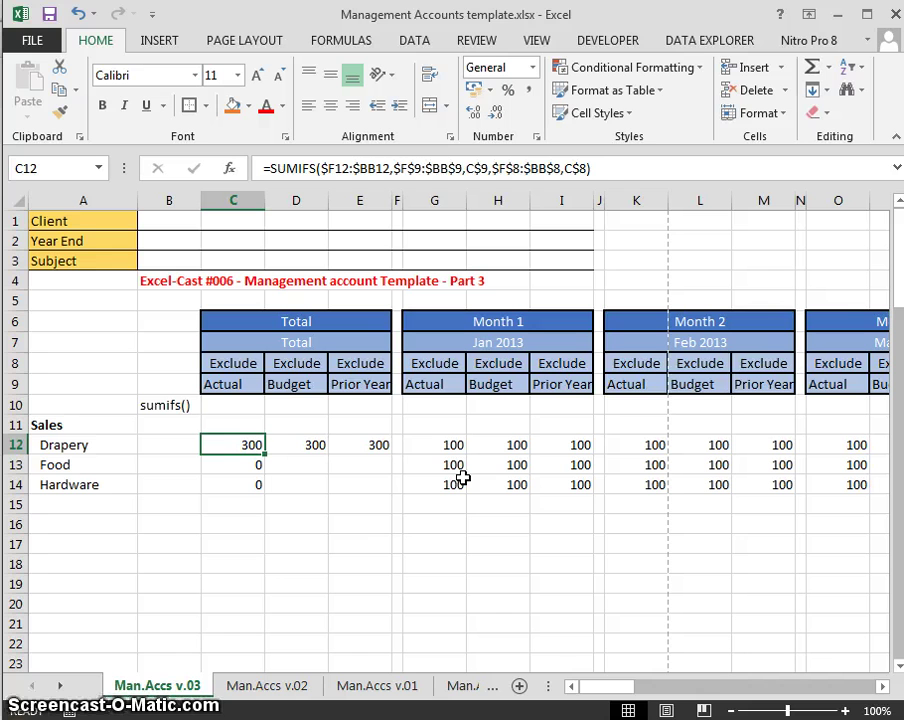
key("ctrl+c")
key("shift+Right")
key("shift+Right")
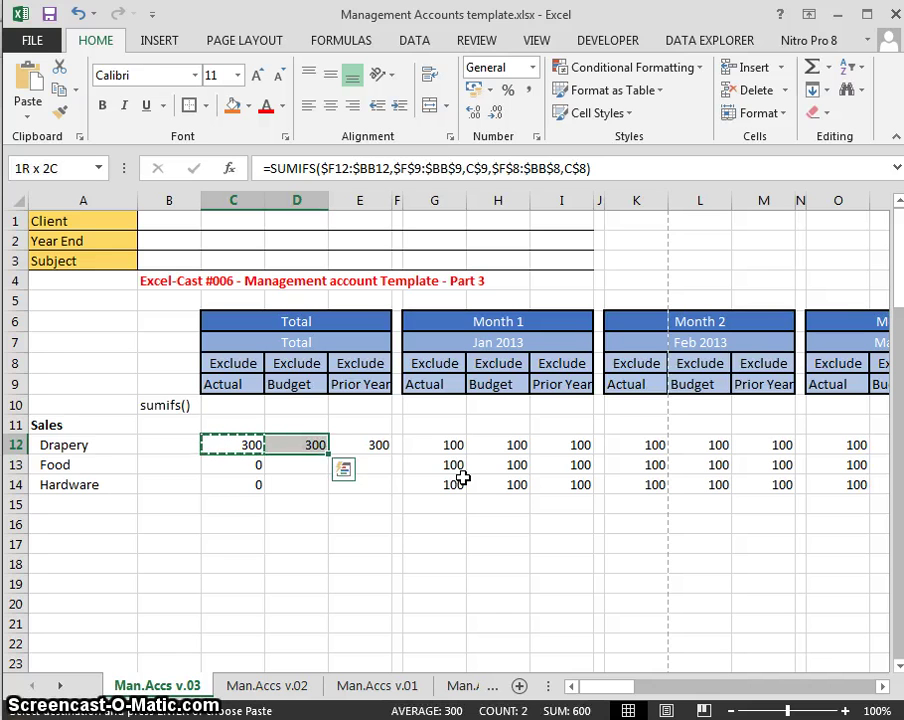
key("shift+Down")
key("shift+Down")
key("Return")
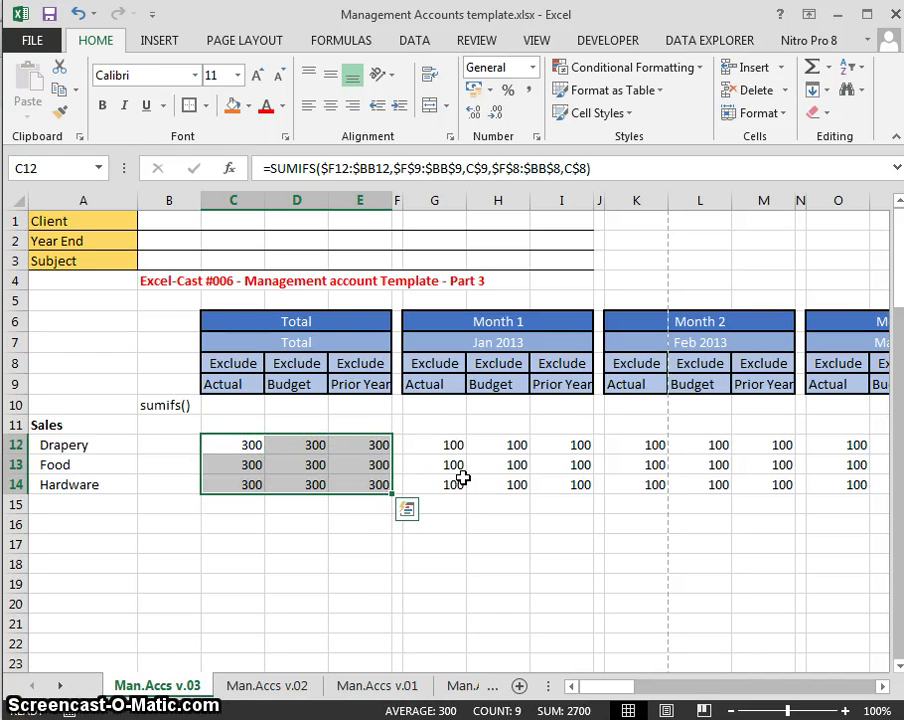
- Inspect the copied formulas for the Food and Hardware totals across the Actual, Budget and Prior Year columns
key("Down")
key("Down")
key("Up")
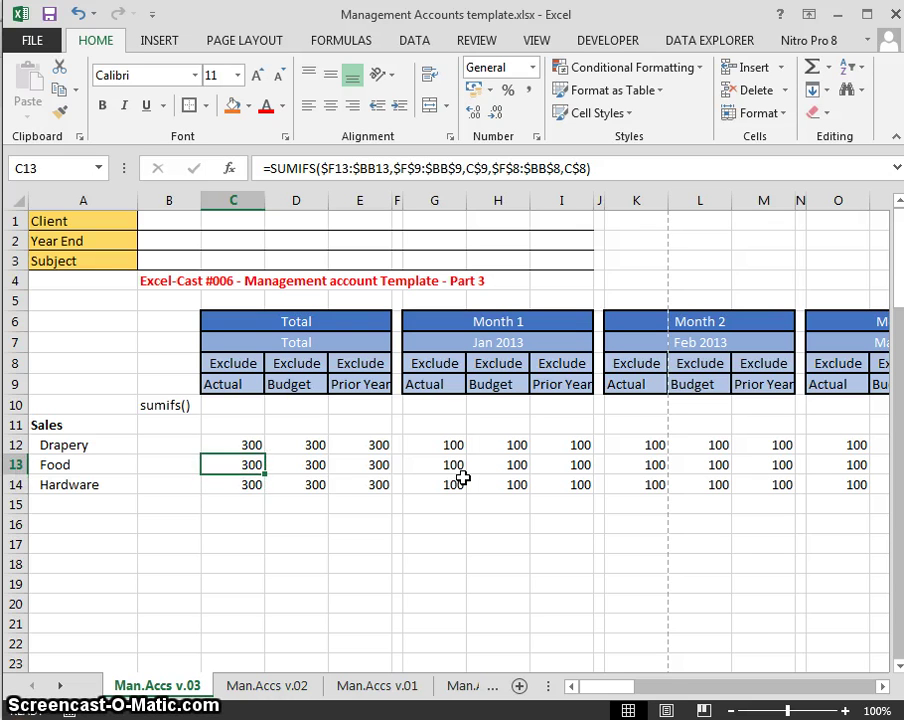
key("Down")
key("Right")
key("Right")
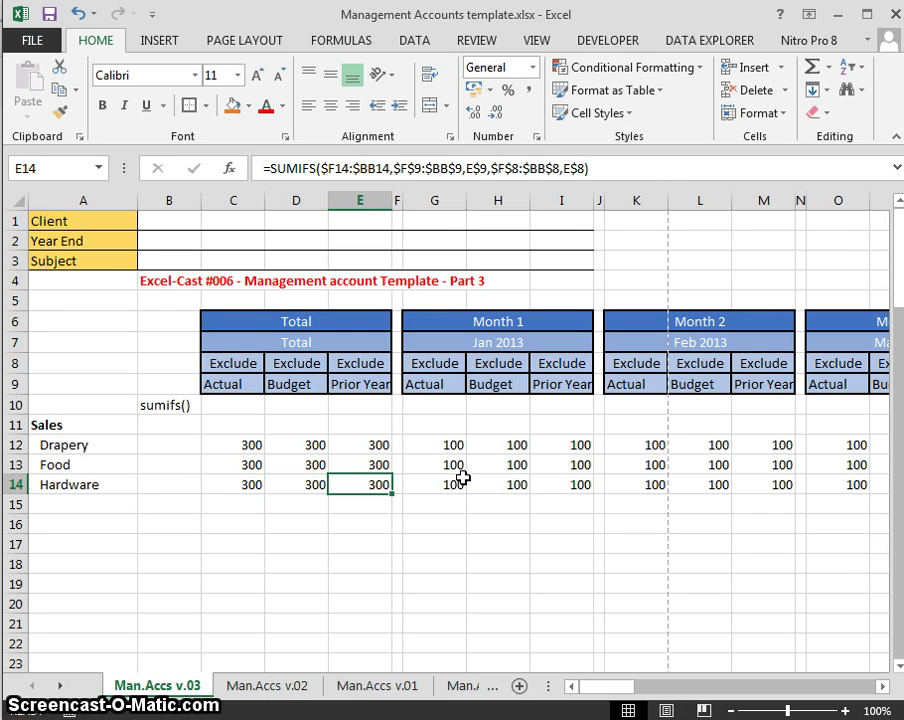
key("Left")
key("Up")
key("Down")
key("Right")
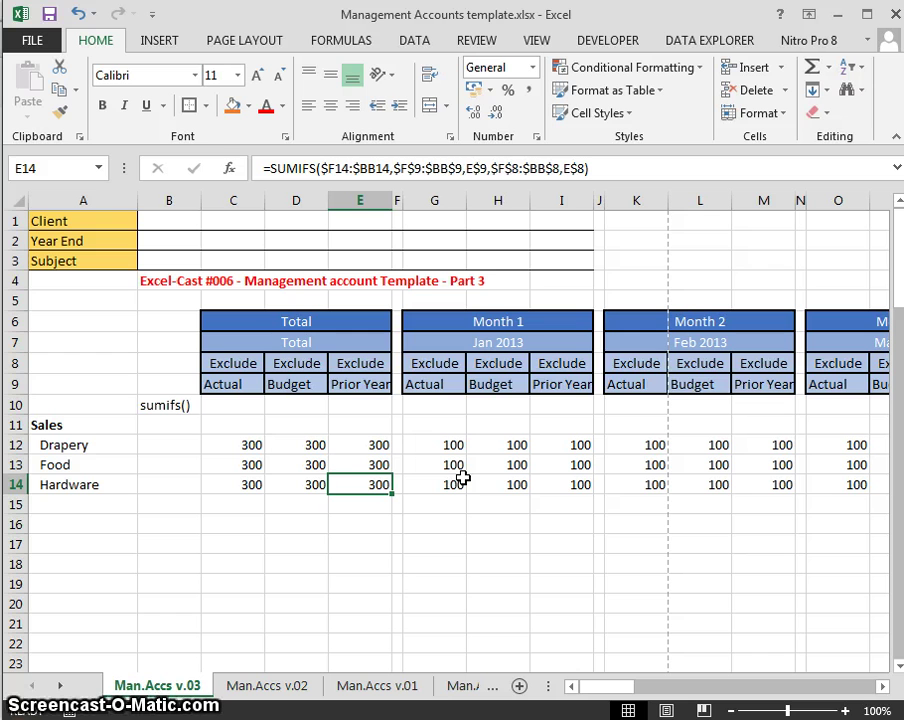
- Examine the ranges and criteria cells referenced by Hardware's Prior Year total in E14 and Drapery's Actual total in C12
key("F2")
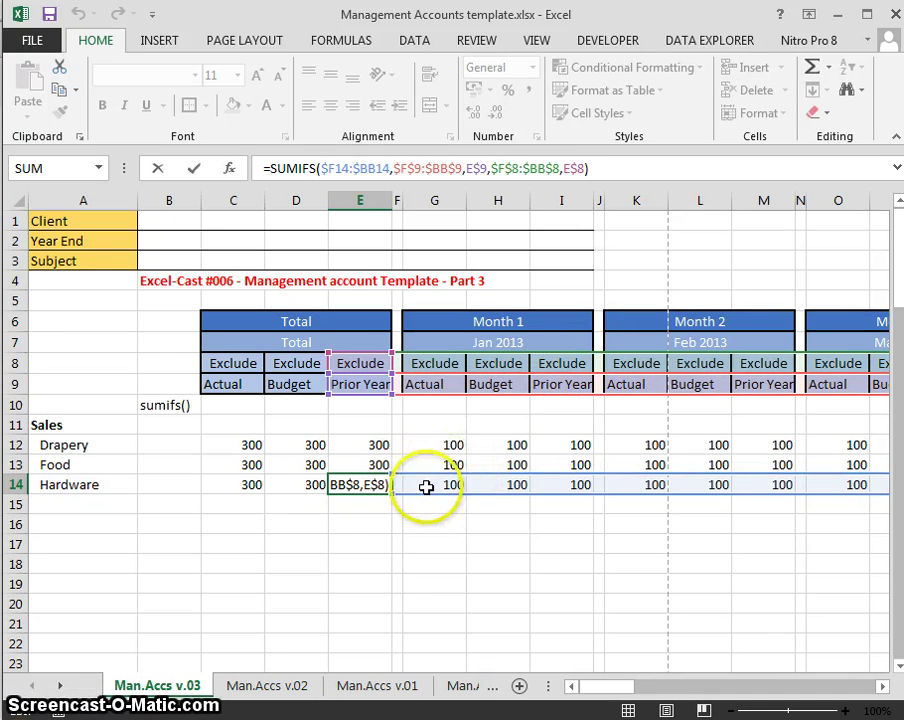
left_click(356, 459)
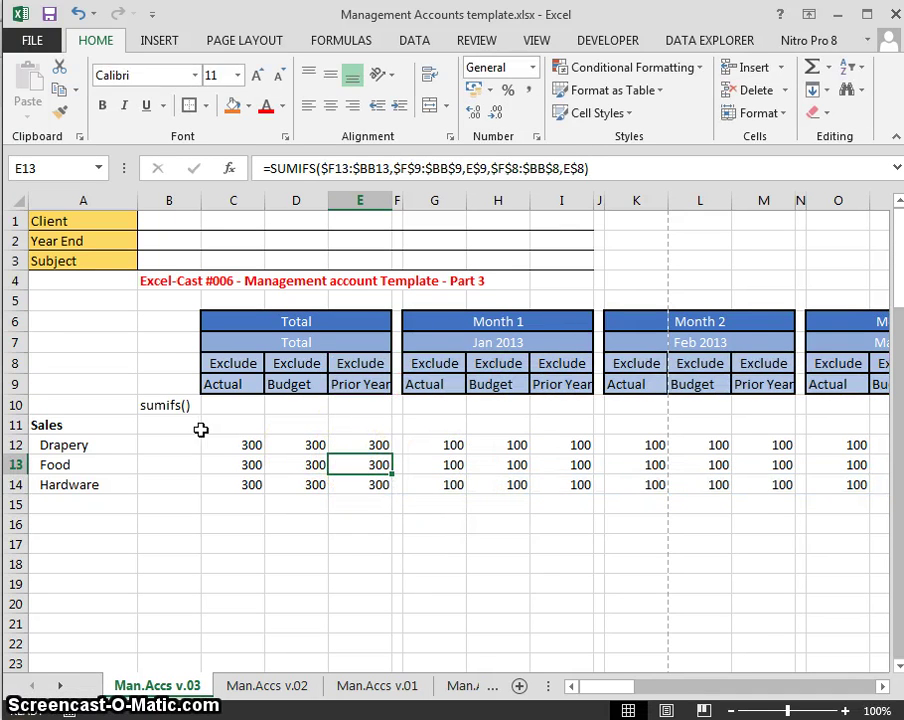
left_click(236, 463)
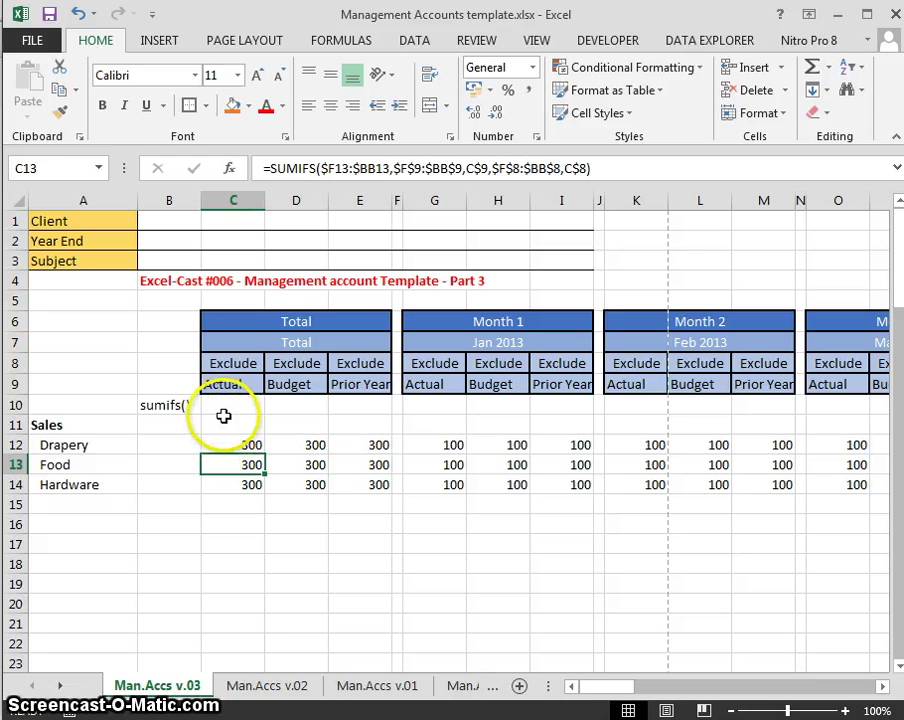
left_click(233, 425)
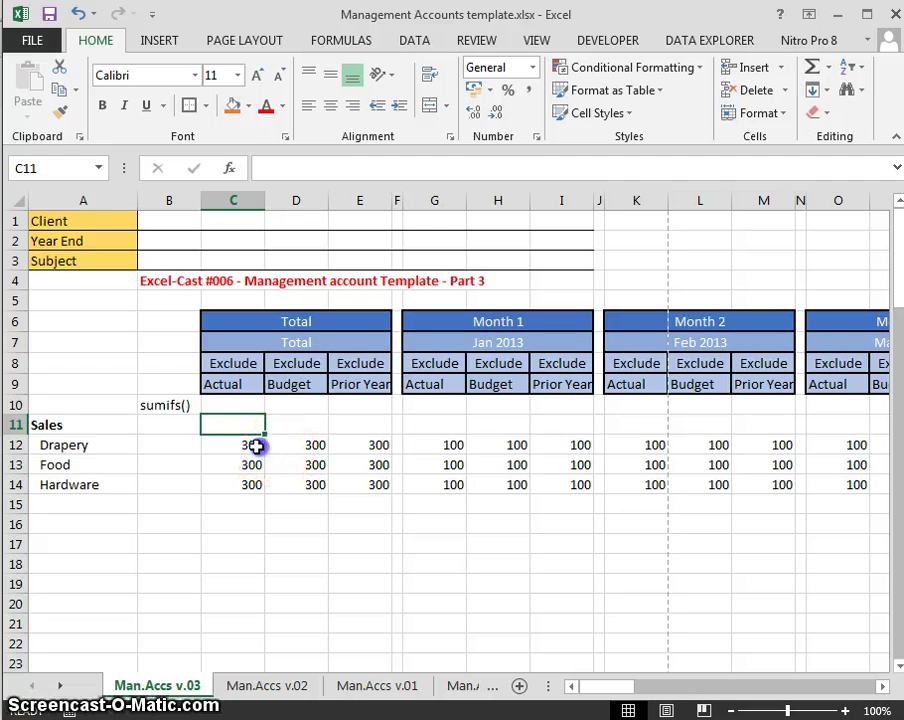
left_click(257, 444)
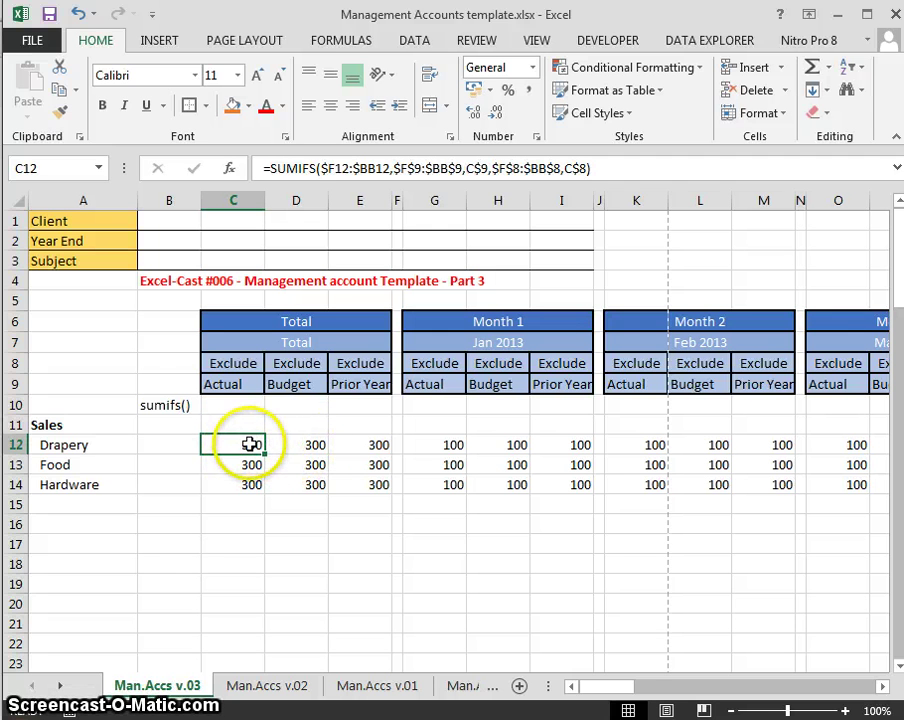
key("F2")
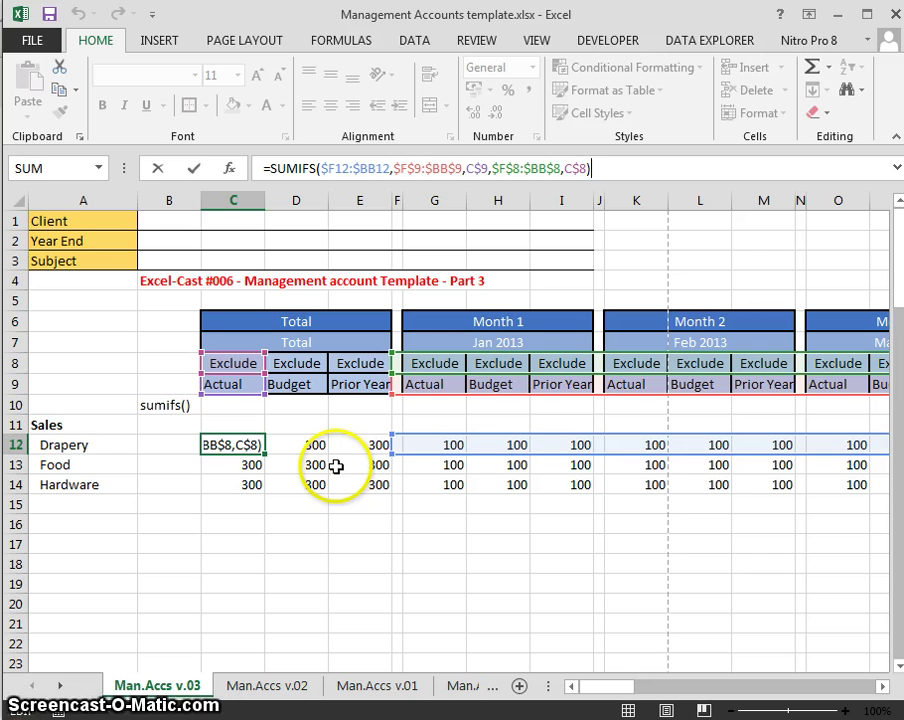
key("ctrl+Return")
- Change the Month 1 Budget heading in H9 to Actual to test the total formulas
left_click(489, 383)
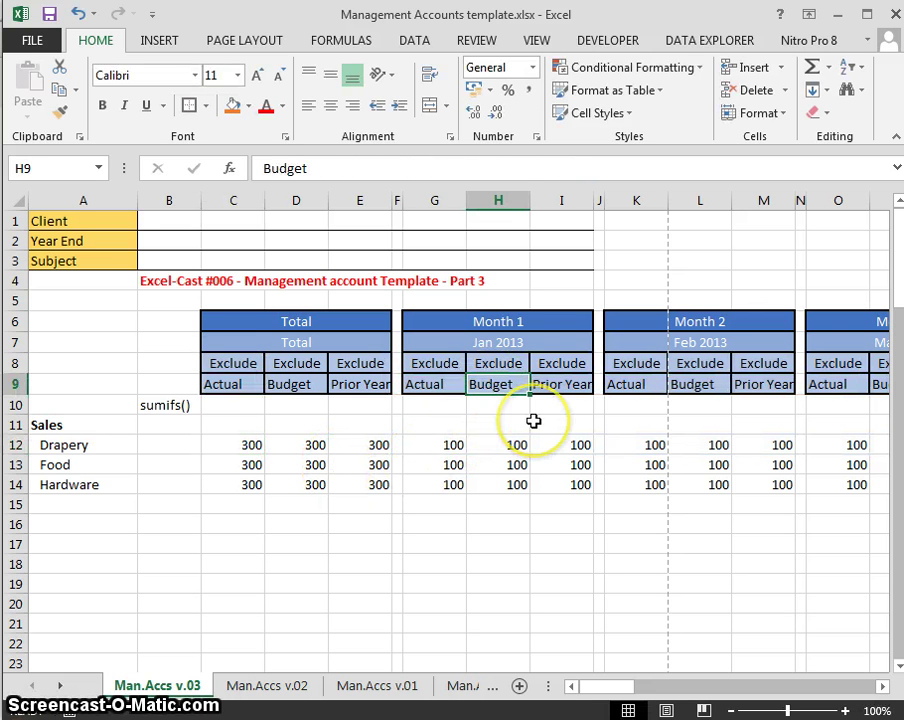
type("Actual")
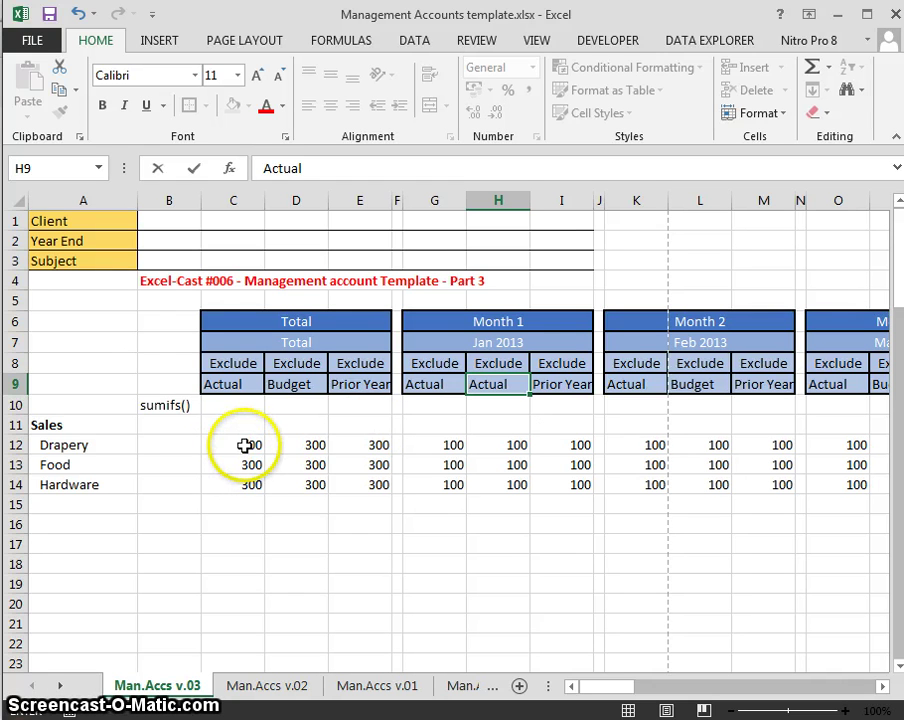
key("Return")
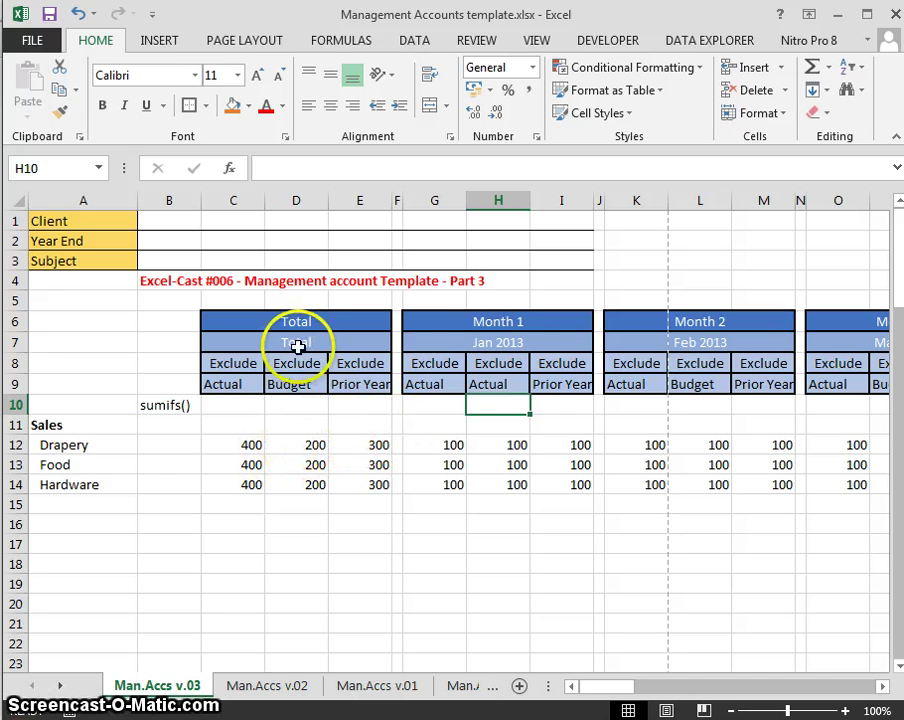
- Undo the test change to the Month 1 heading in H9
left_click(501, 383)
type("Bu")
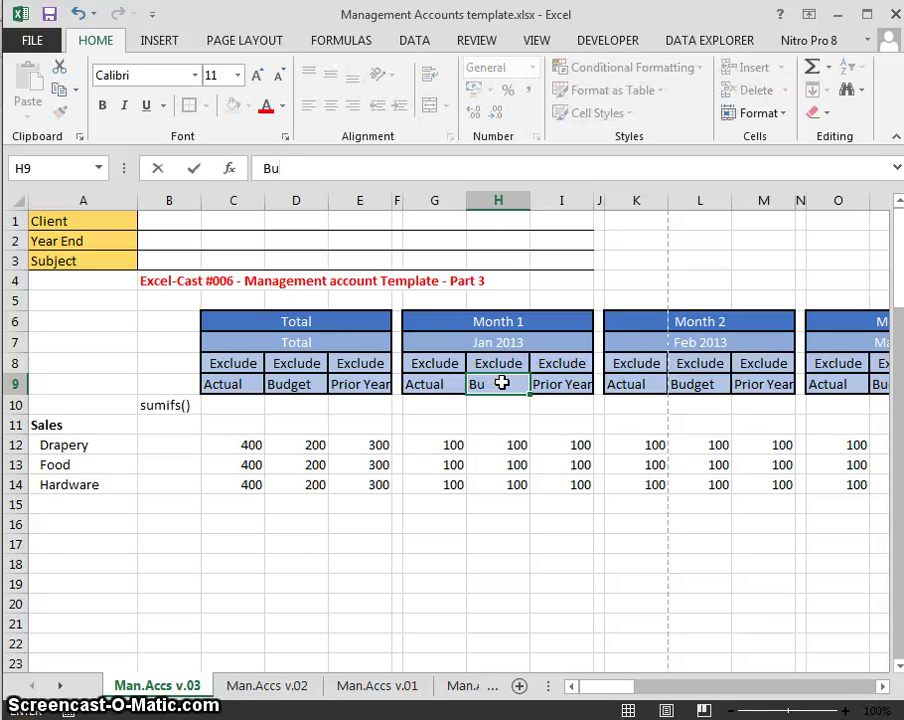
key("Escape")
key("ctrl+z")
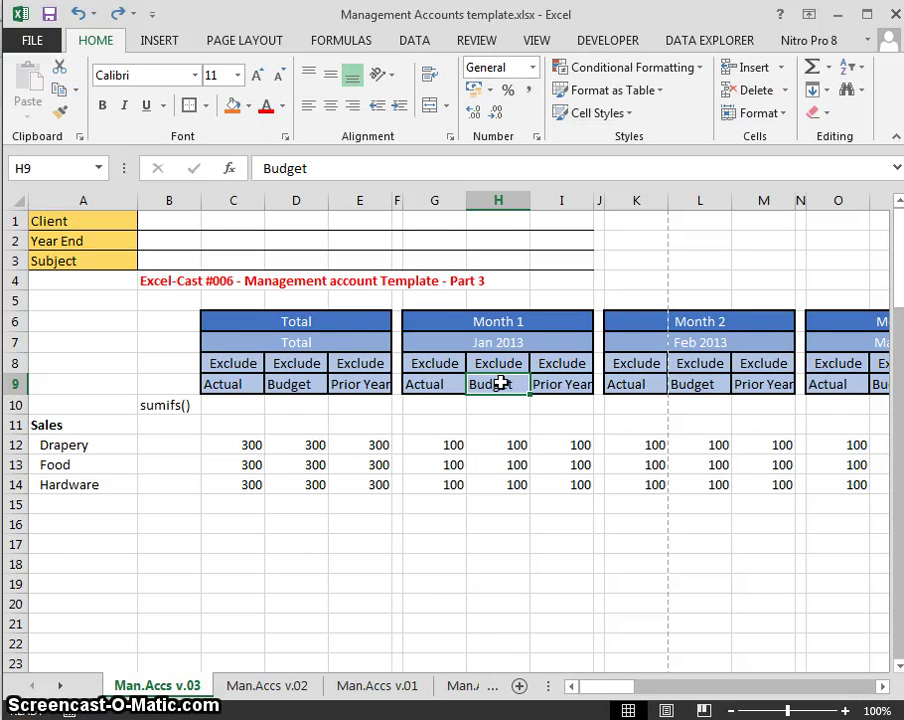
- Set the Total block's Actual, Budget and Prior Year criteria in C8:E8 to Include
left_click(237, 365)
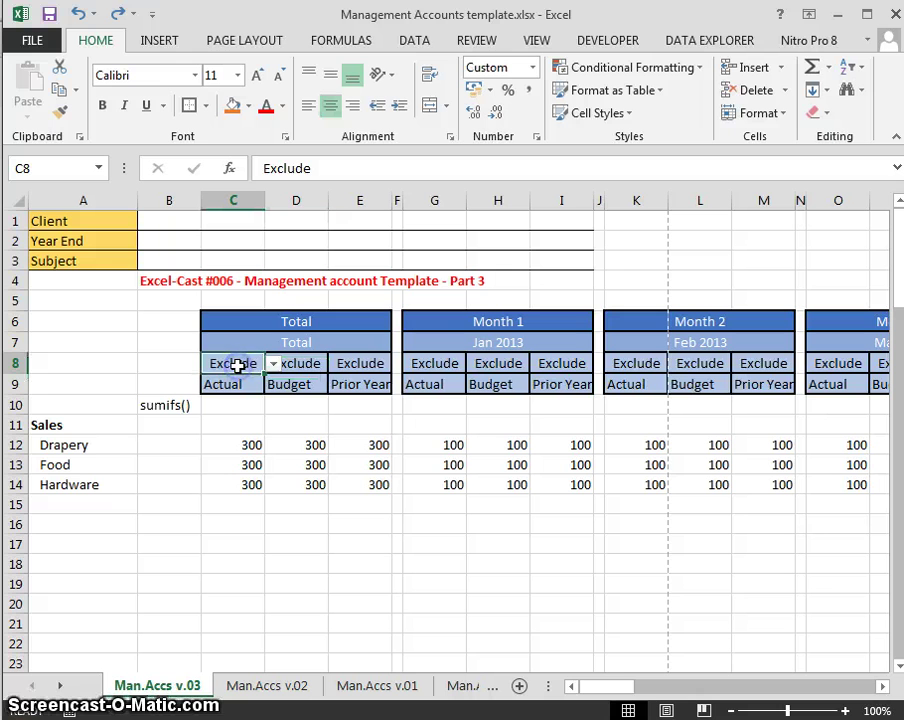
left_click(271, 363)
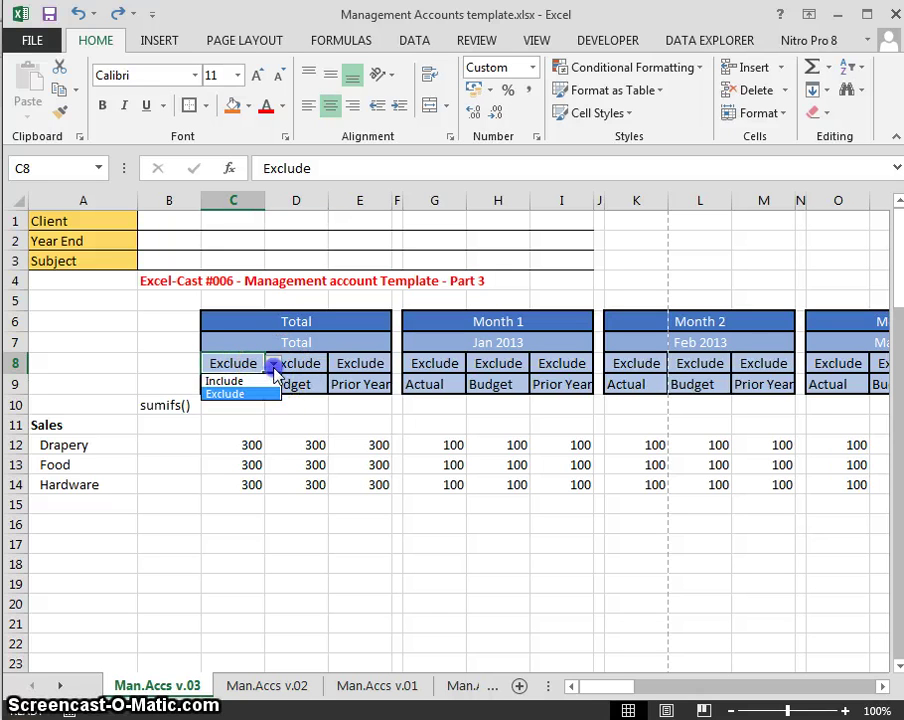
left_click(276, 363)
left_click(280, 366)
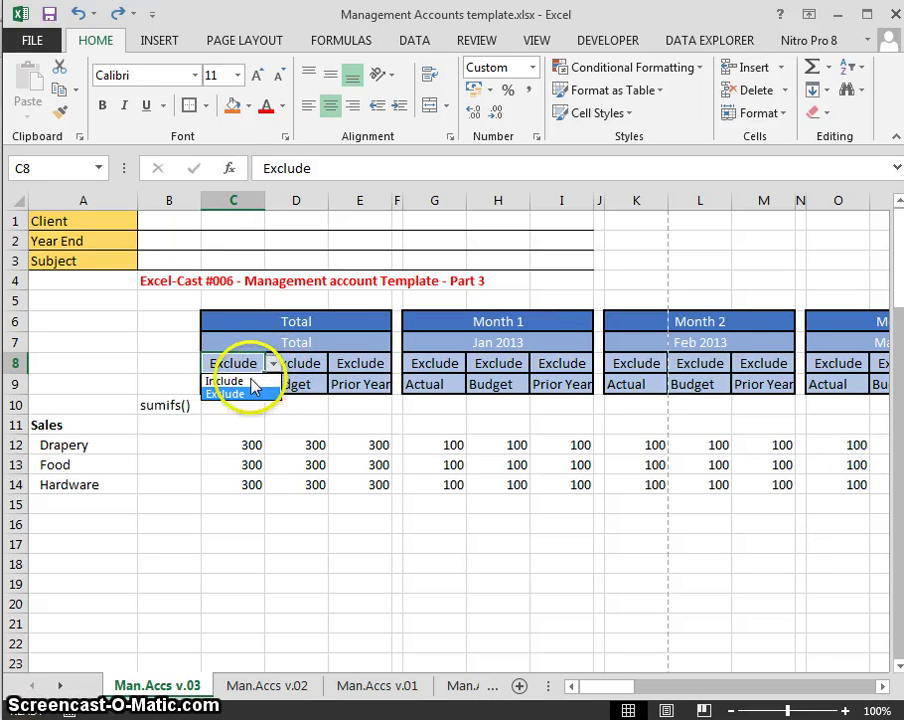
left_click(236, 380)
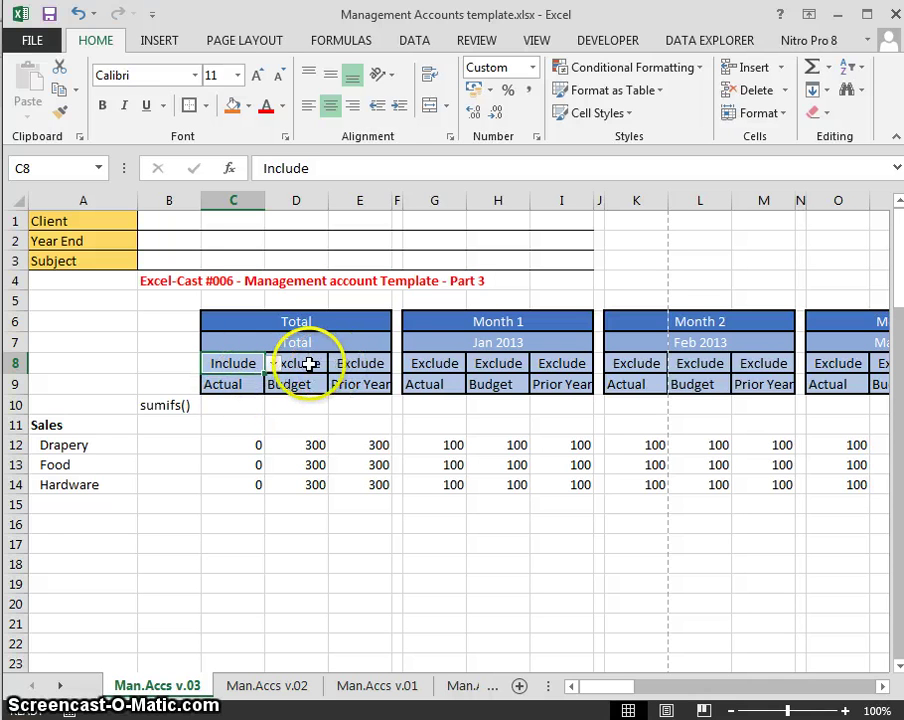
left_click(312, 363)
left_click(336, 364)
left_click(300, 381)
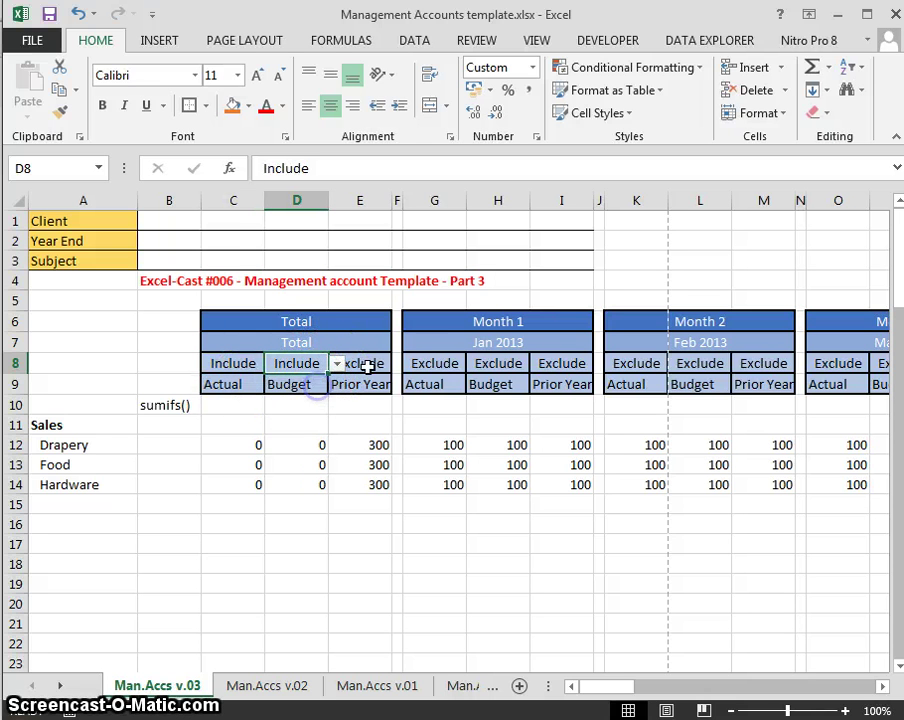
left_click(372, 365)
left_click(401, 367)
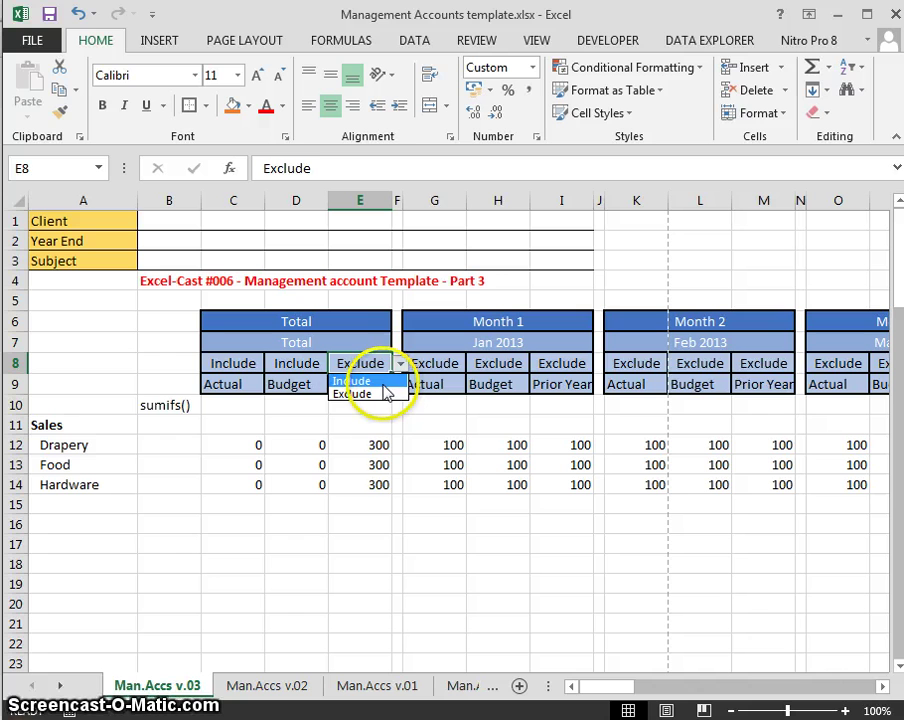
left_click(381, 382)
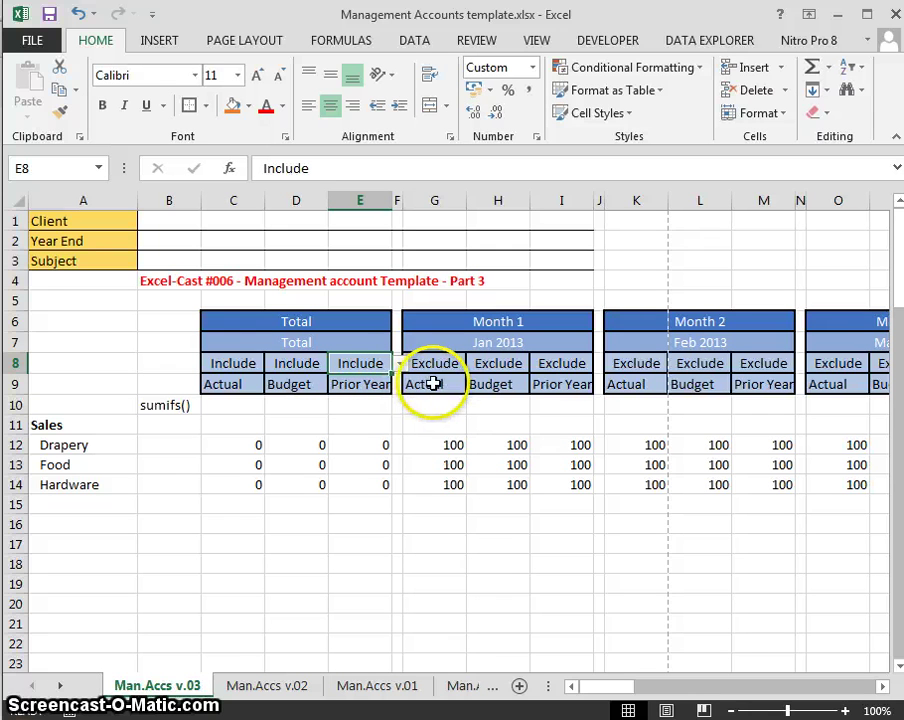
left_click(480, 423)
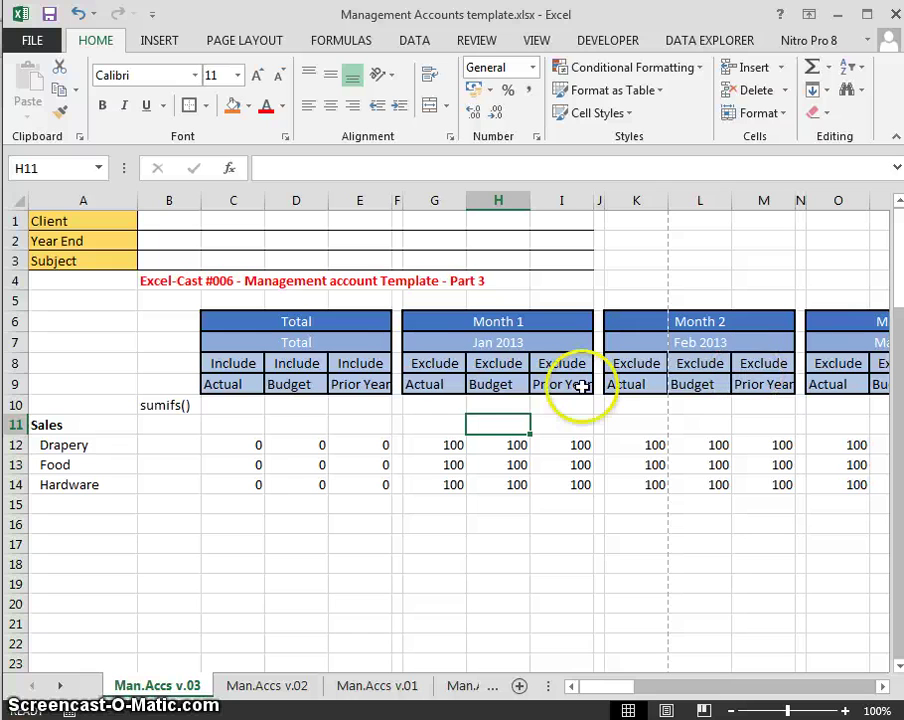
- Set Month 1's Actual, Budget and Prior Year criteria in G8:I8 to Include
left_click(432, 363)
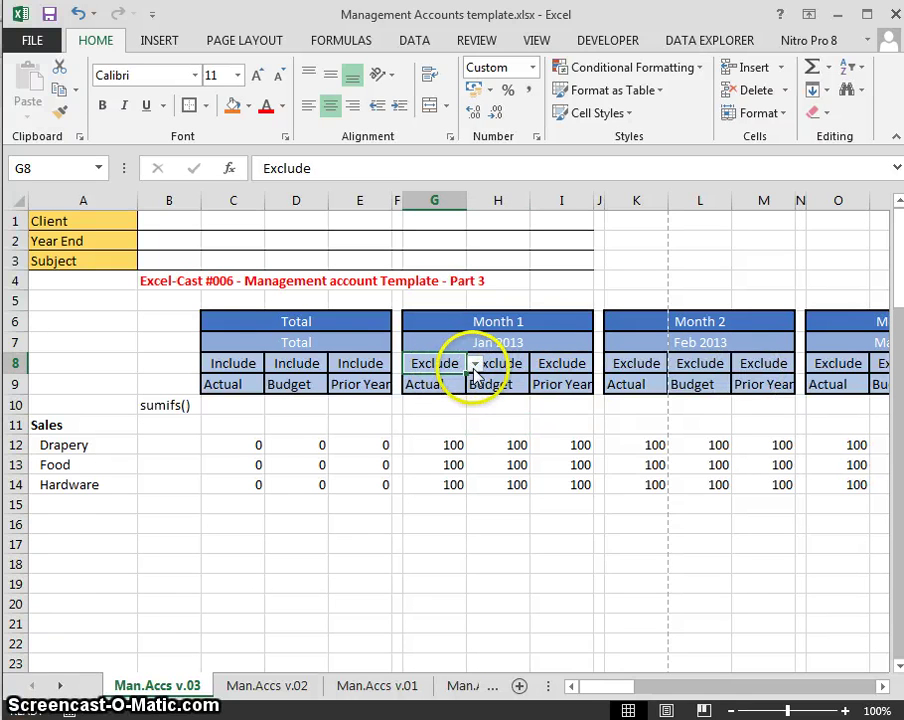
left_click(474, 365)
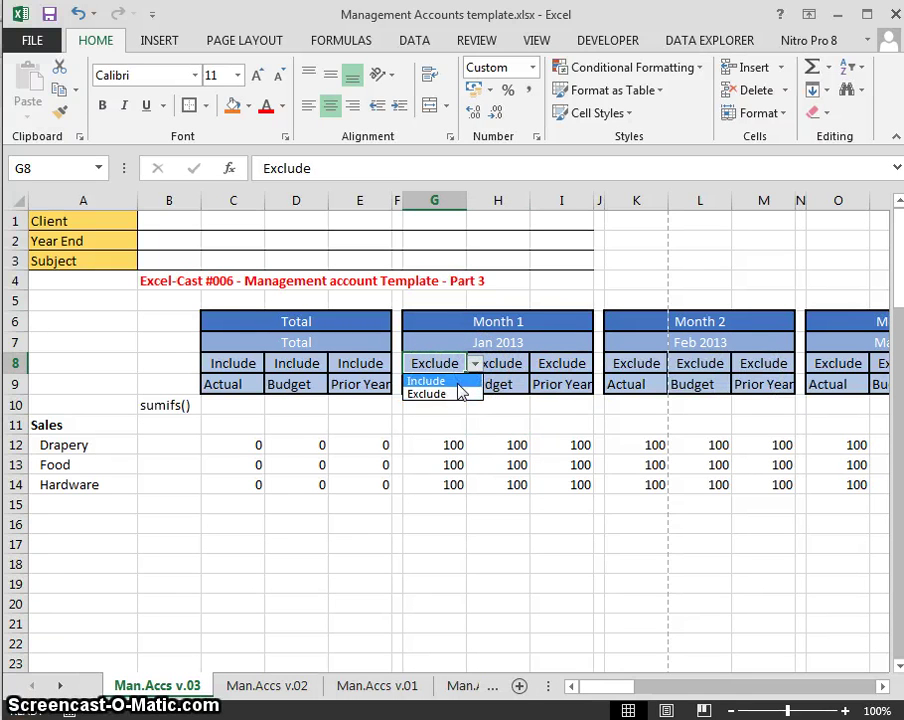
left_click(460, 382)
left_click(490, 363)
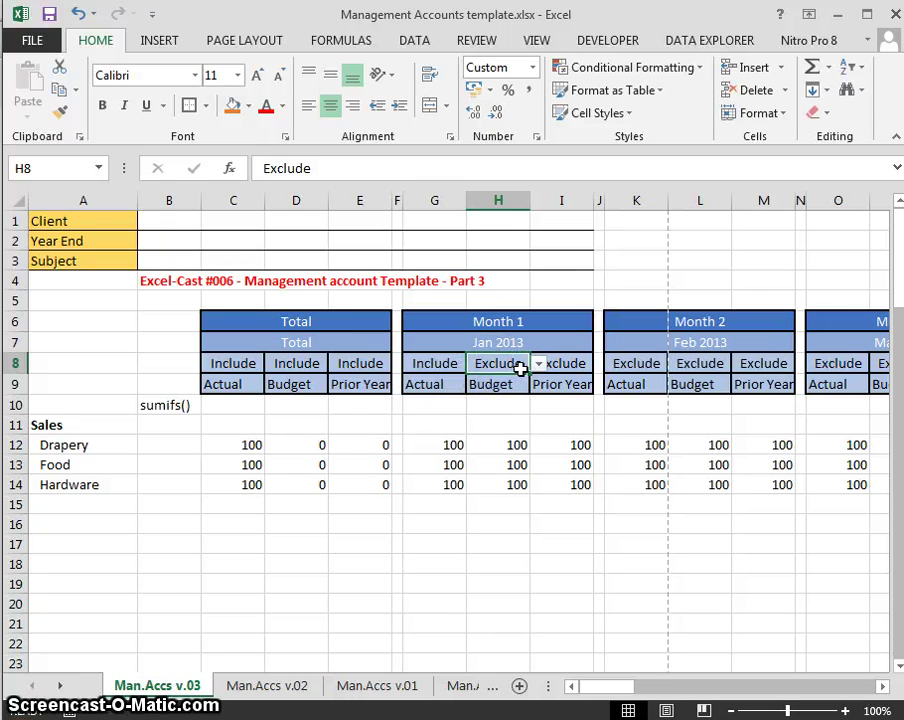
left_click(538, 366)
left_click(530, 378)
left_click(567, 364)
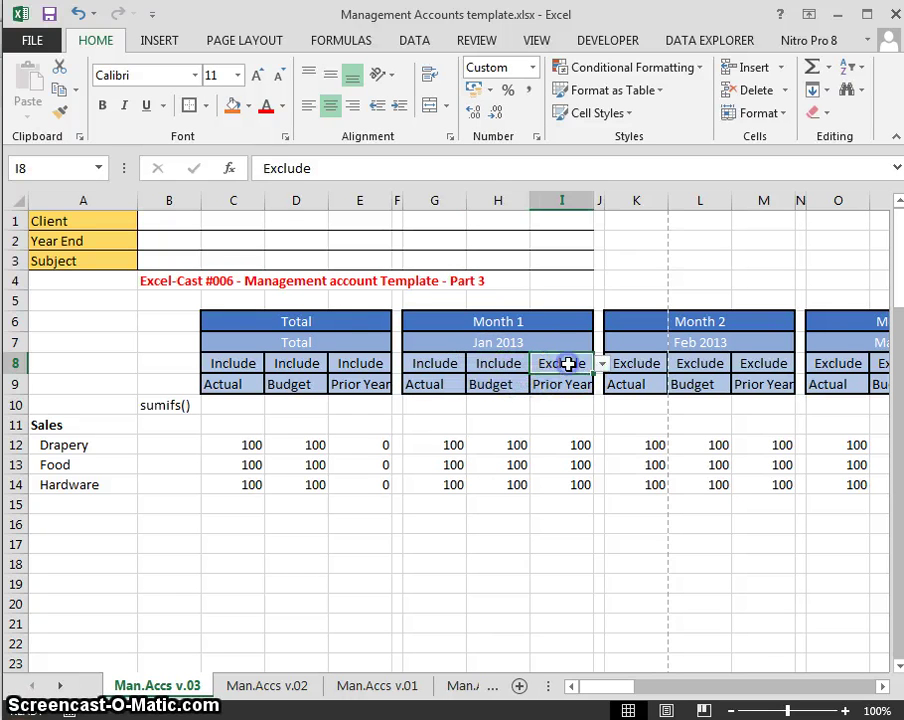
left_click(600, 368)
left_click(584, 378)
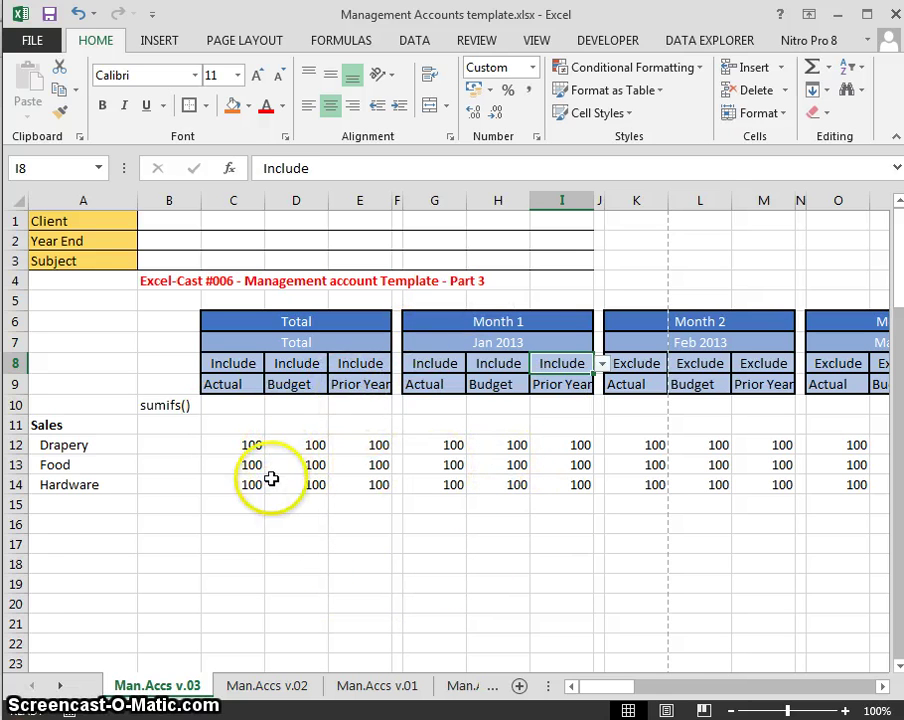
- Copy Month 1's three Include criteria from G8:I8 into Month 2's criteria cells, starting at K8
key("Left")
key("Left")
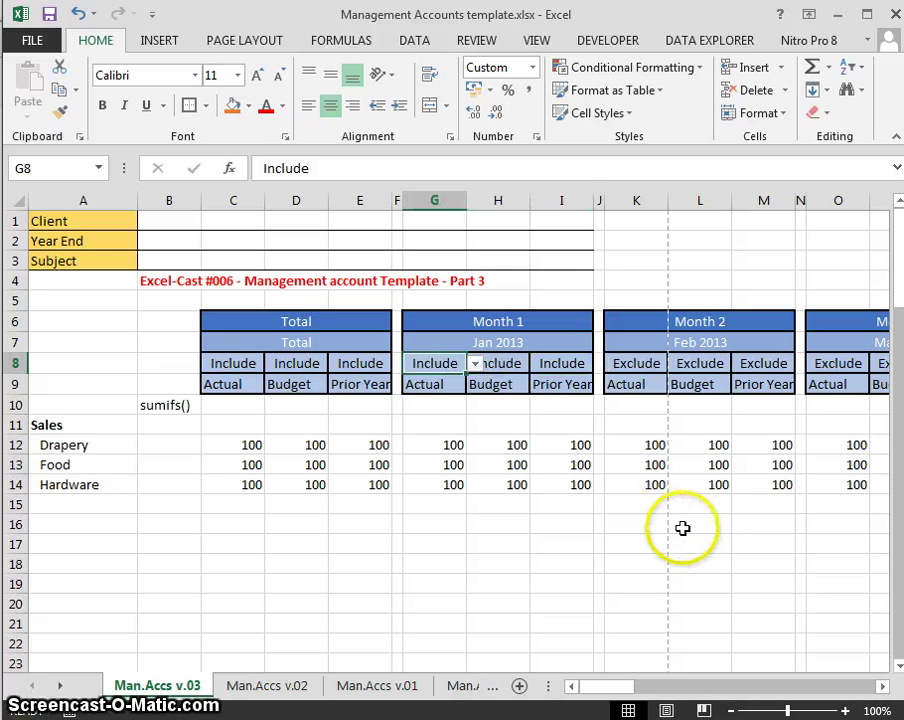
key("shift+Right")
key("shift+Right")
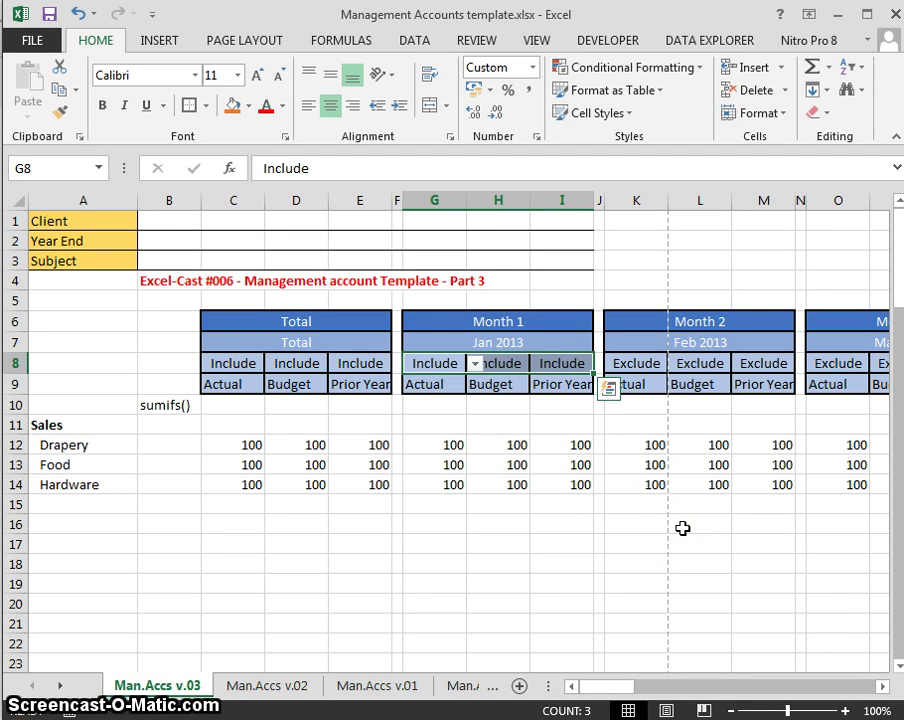
key("ctrl+c")
key("Right")
key("Right")
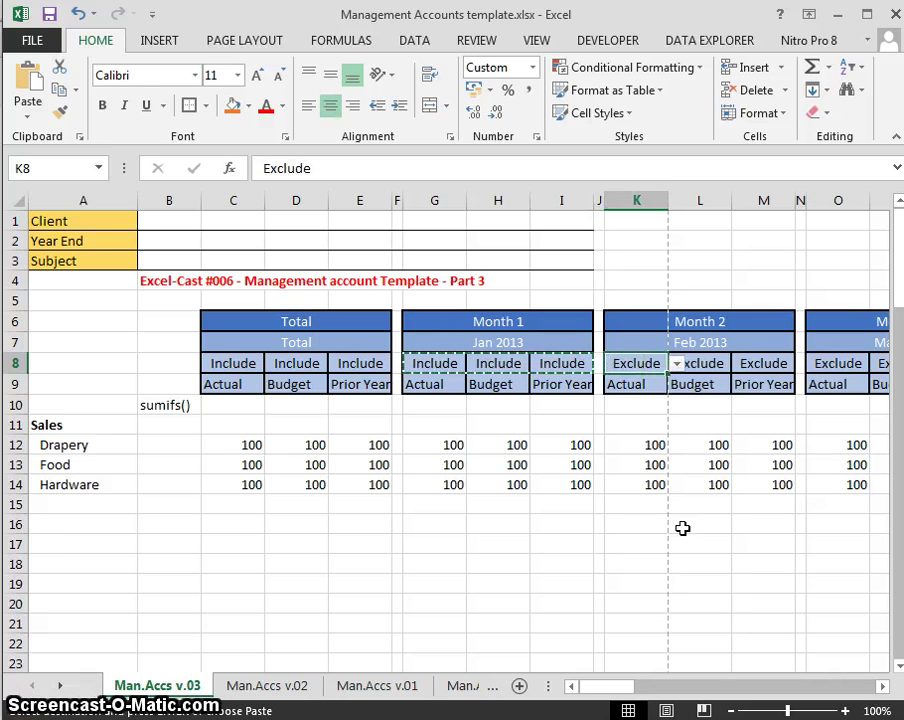
key("Left")
key("Left")
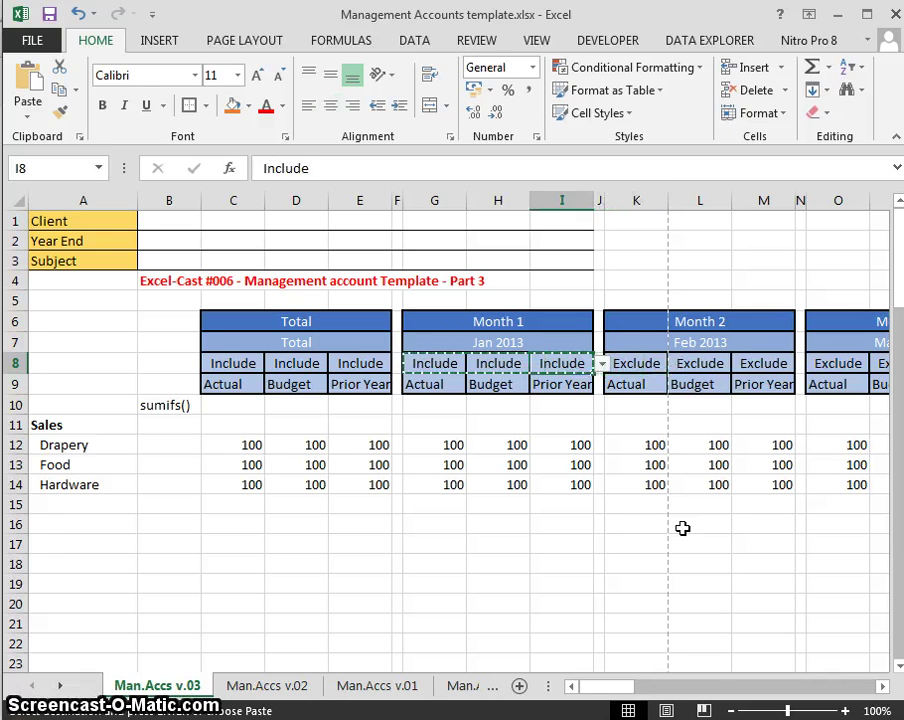
key("Left")
key("Right")
key("Right")
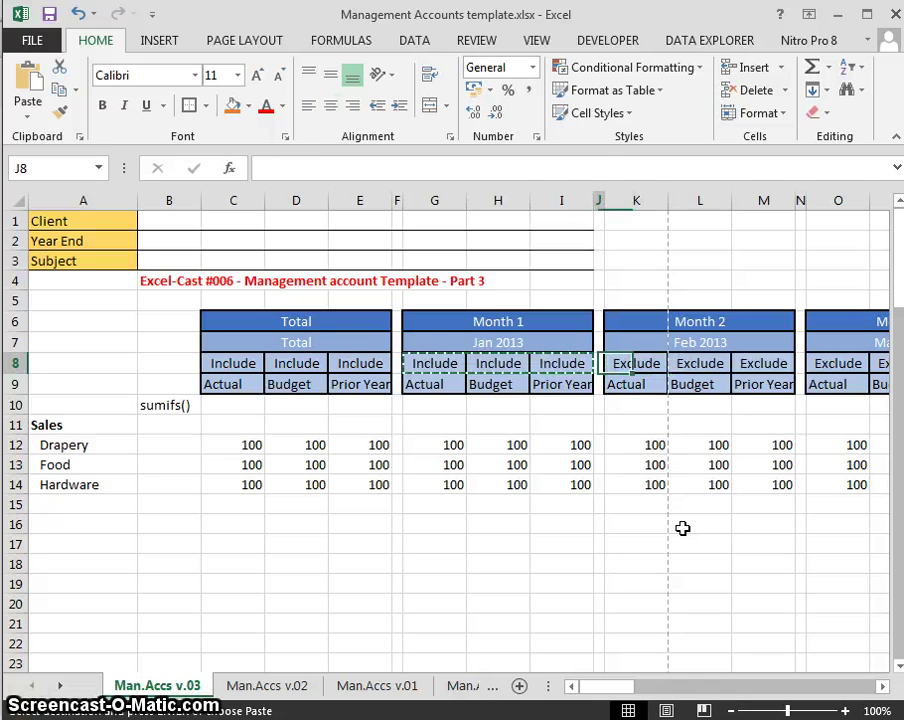
key("Left")
key("Left")
key("Left")
key("Left")
key("Left")
key("Right")
key("Right")
key("Right")
key("Right")
key("Right")
key("Right")
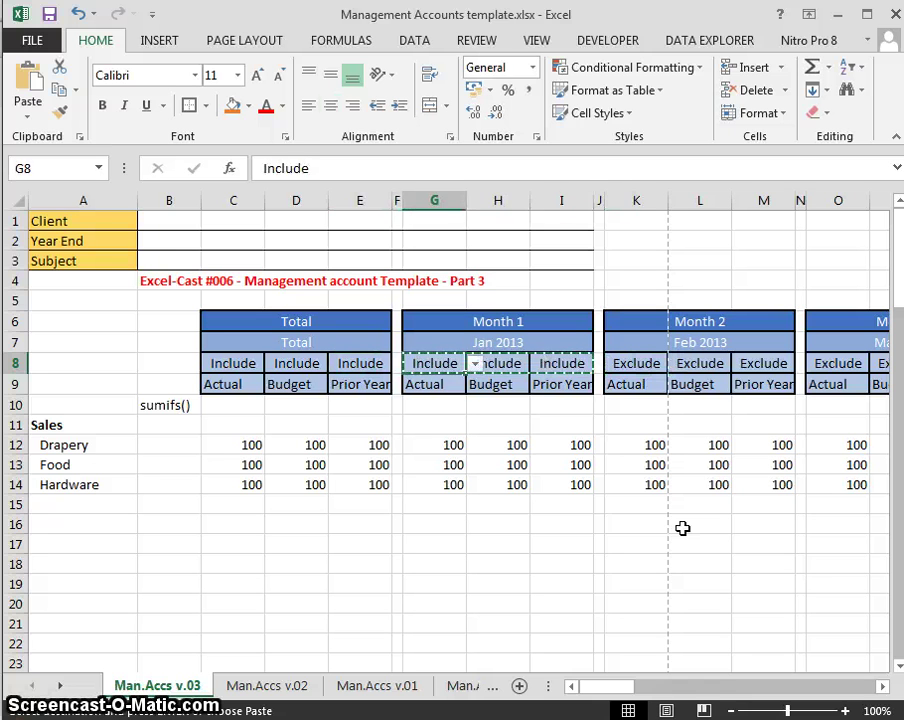
key("ctrl+v")
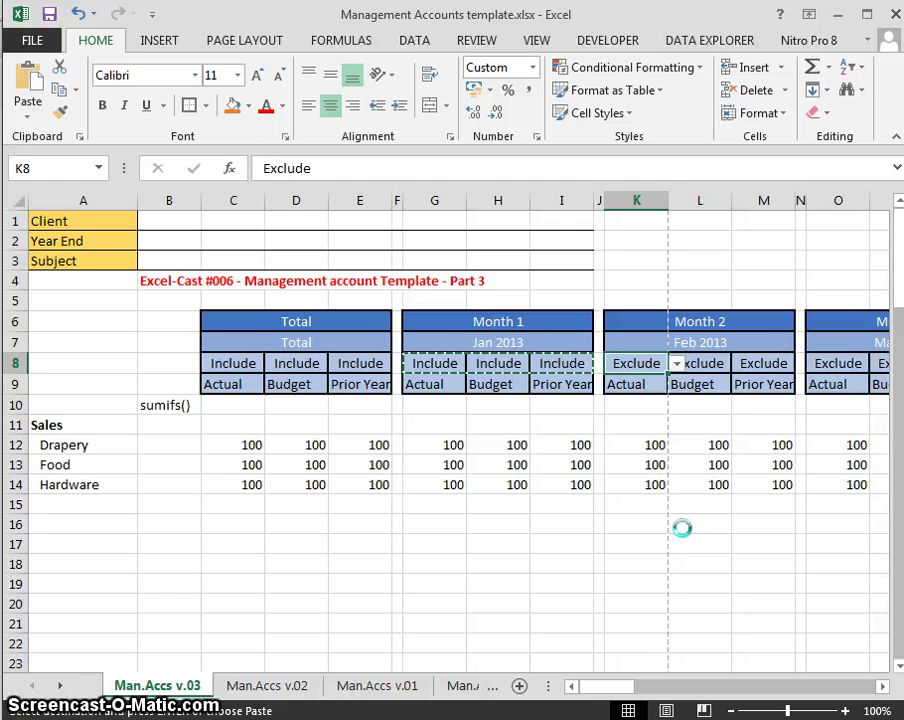
- Examine Drapery's totals in row 12 against the Month 1 and Month 2 figures that feed them
key("Left")
key("Down")
key("Down")
key("Left")
key("Left")
key("Left")
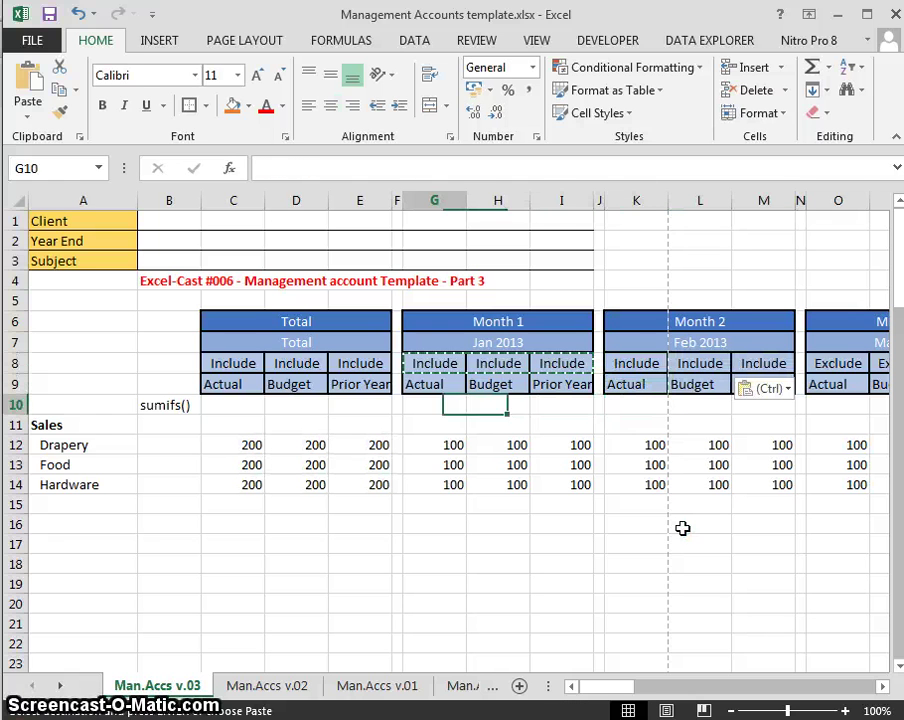
key("Left")
key("Down")
key("Left")
key("Down")
key("Down")
key("Left")
key("Up")
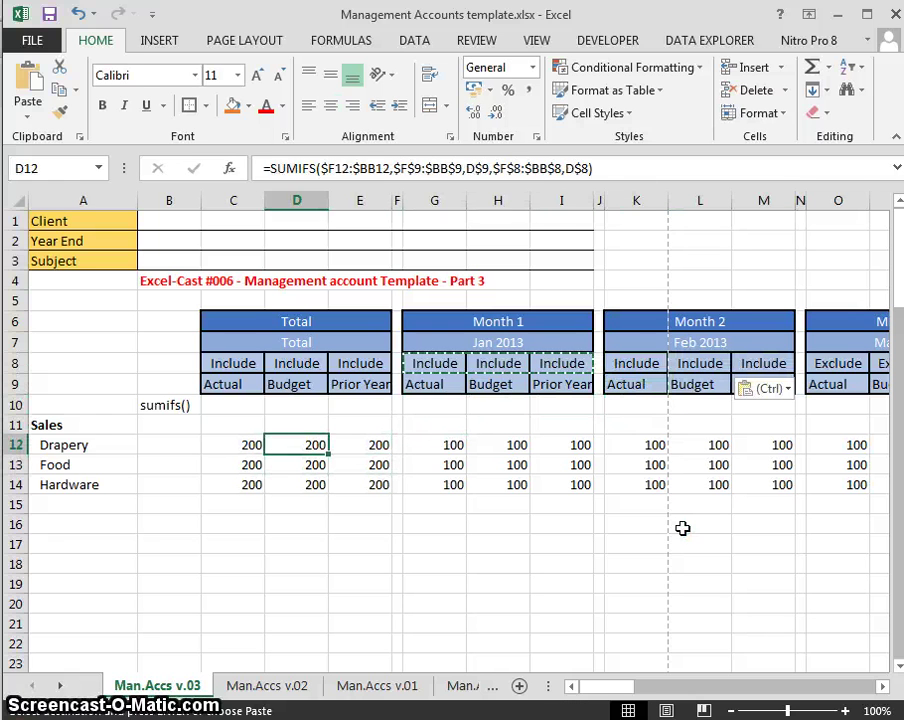
key("Right")
key("Right")
key("Left")
key("Right")
key("Right")
key("Right")
key("Right")
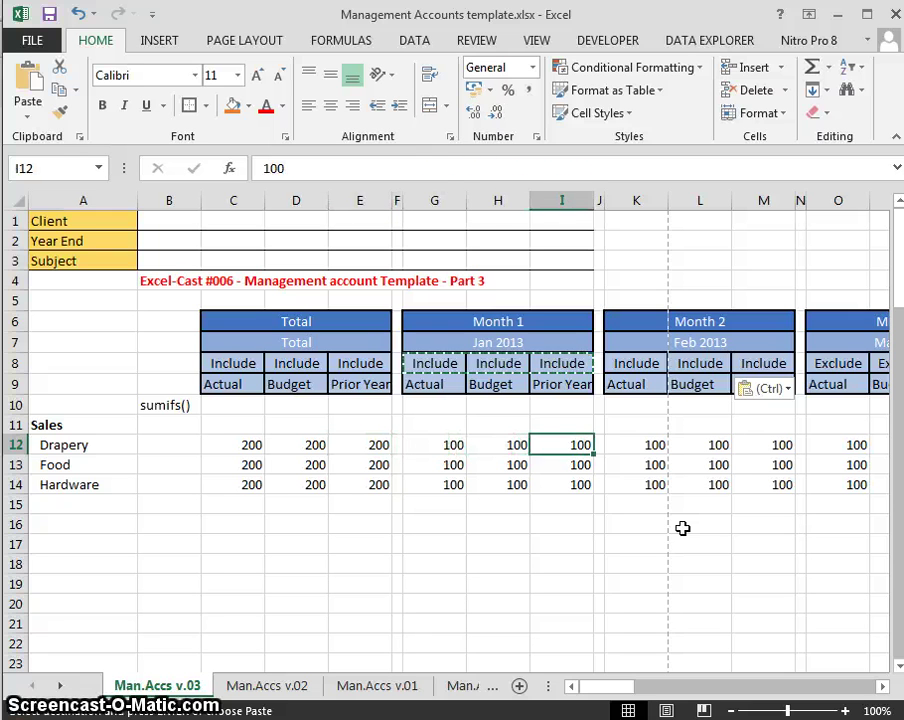
key("Right")
key("Right")
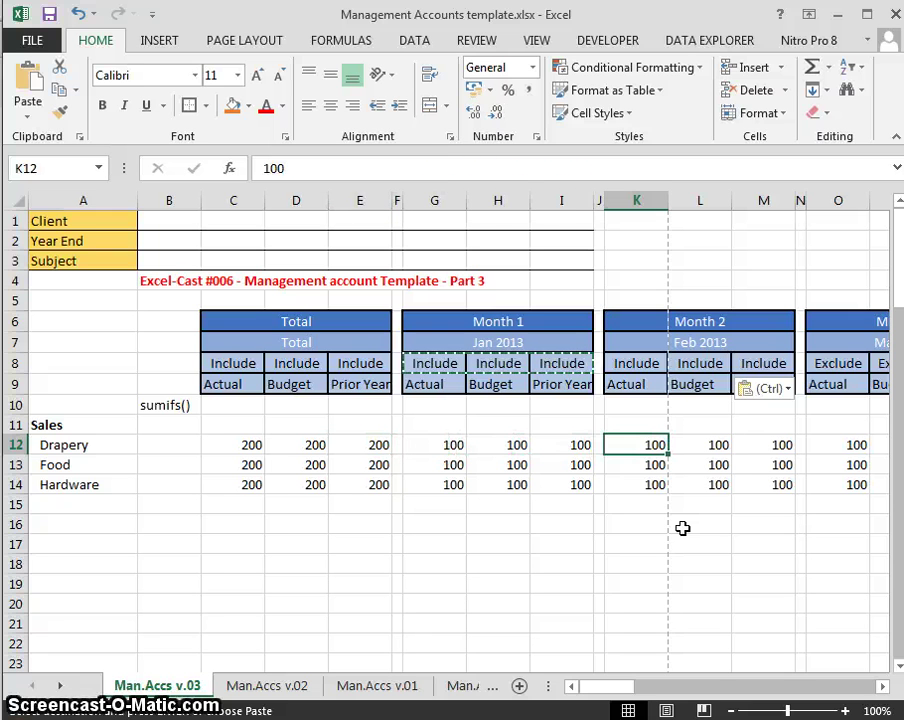
- Paste the copied Include criteria into the third month's Actual, Budget and Prior Year criteria cells, starting at O8
key("Right")
key("Right")
key("Right")
key("Up")
key("Up")
key("Up")
key("Up")
key("Right")
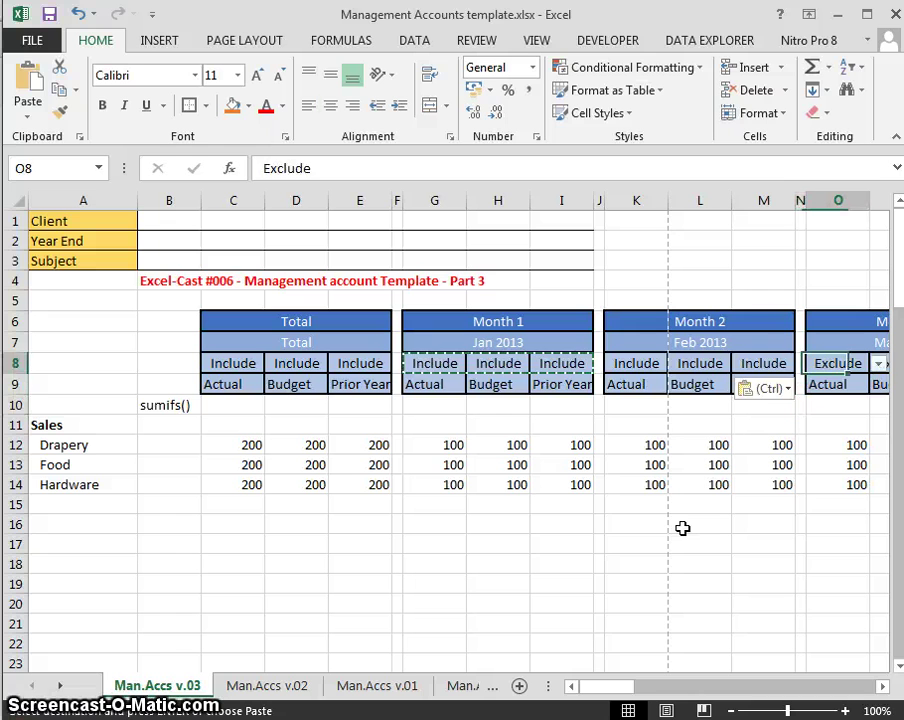
key("Return")
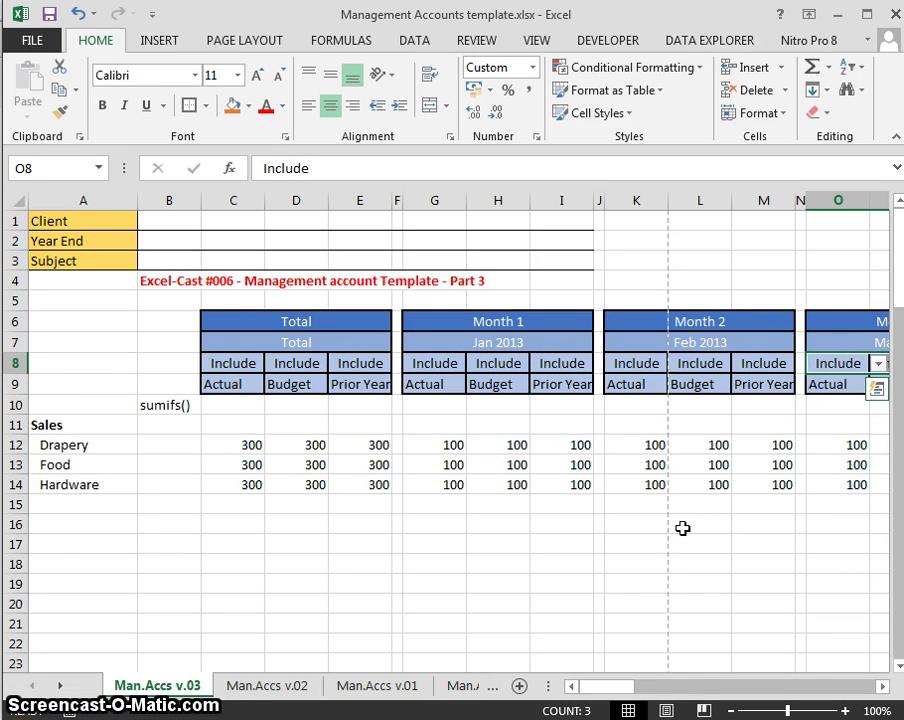
- Examine Drapery's Actual, Budget and Prior Year total formulas in C12:E12
key("Down")
key("Down")
key("Down")
key("Down")
key("Down")
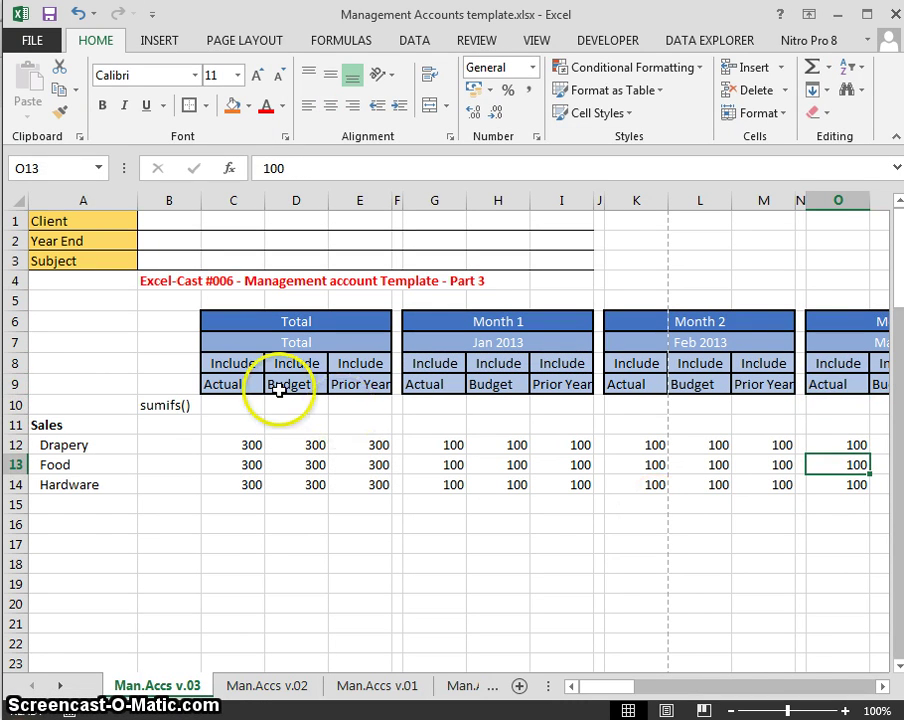
left_click(236, 453)
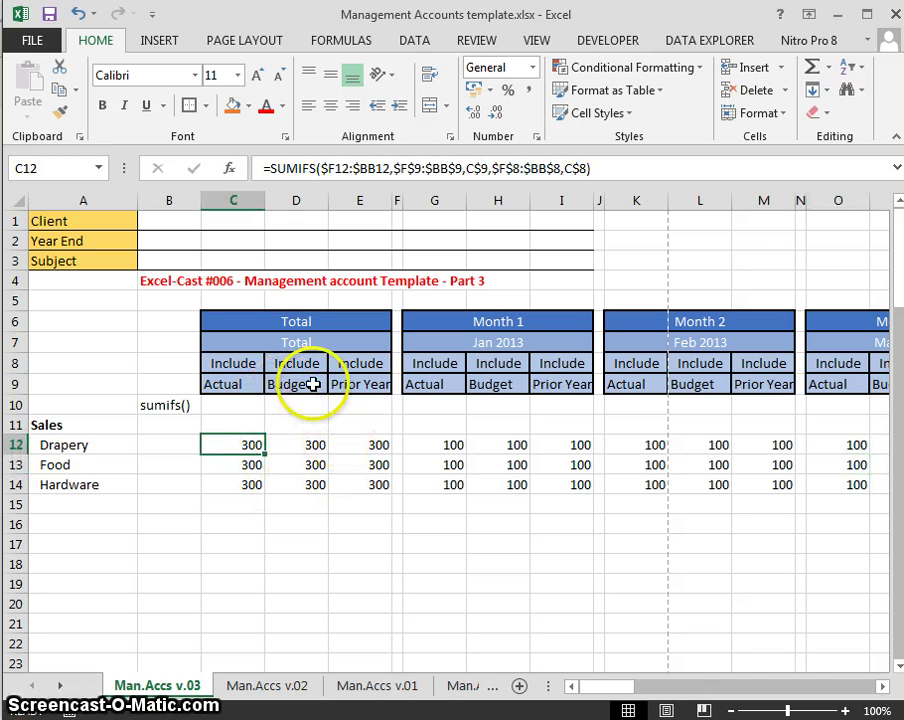
left_click(312, 445)
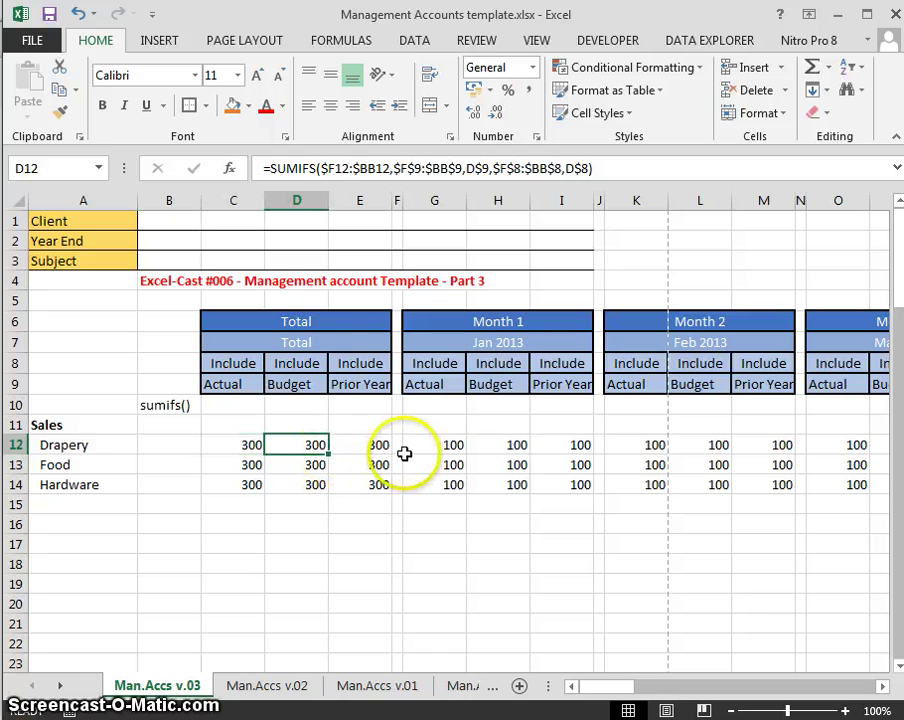
left_click(365, 445)
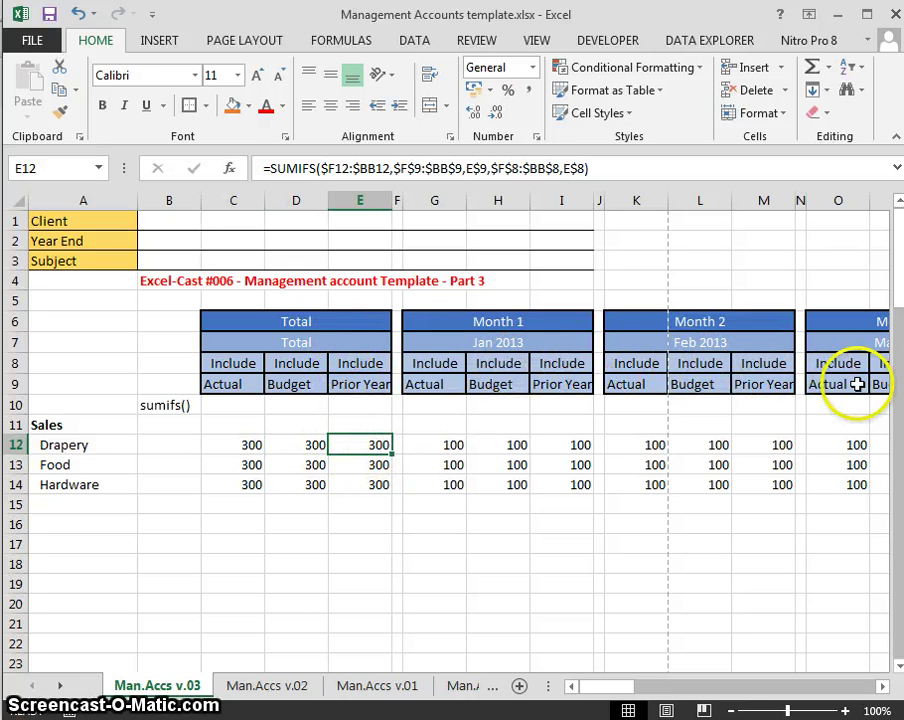
- Test the third month's Actual criterion in O8 by switching it to Exclude and back to Include
left_click(833, 364)
left_click(876, 366)
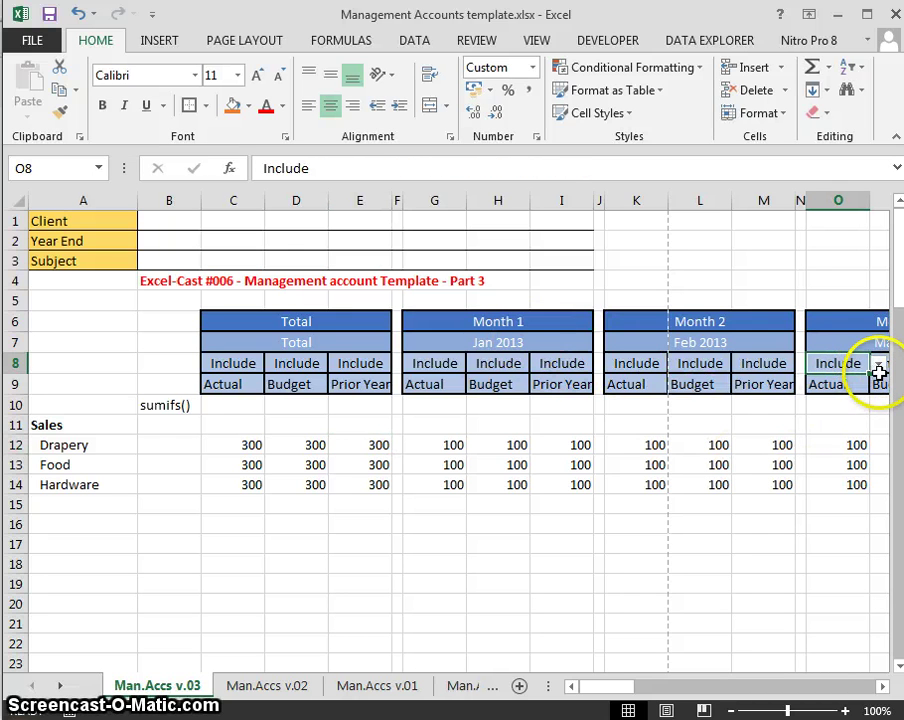
left_click(877, 364)
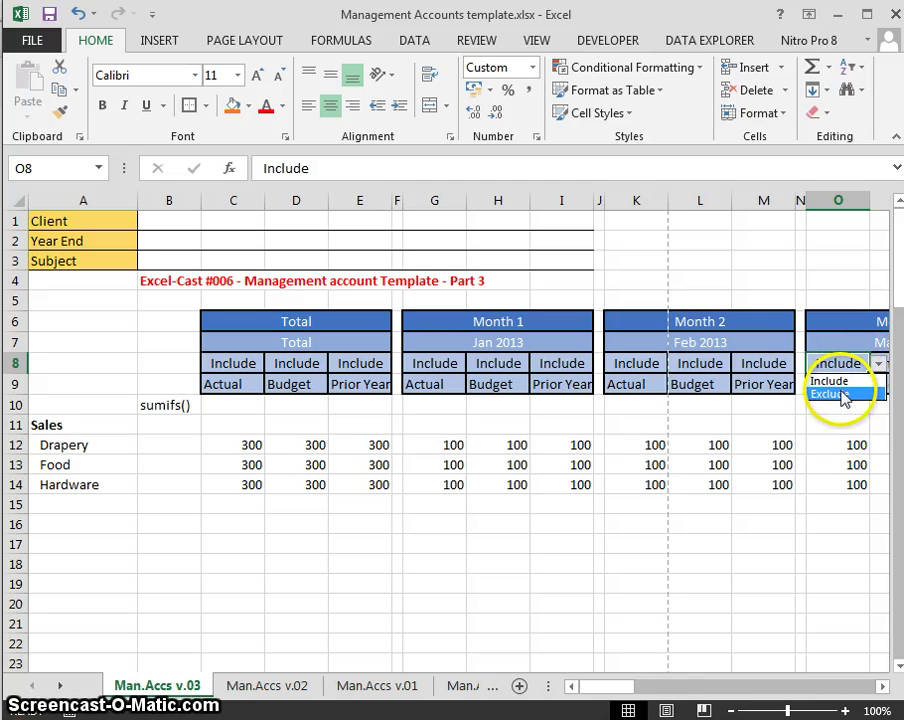
left_click(841, 394)
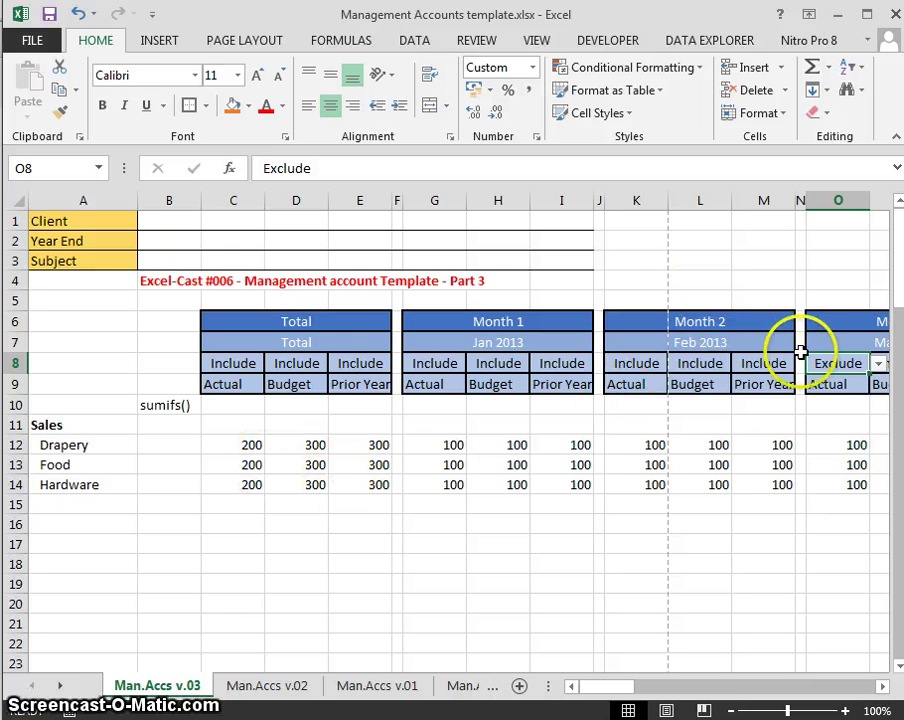
left_click(879, 366)
left_click(858, 381)
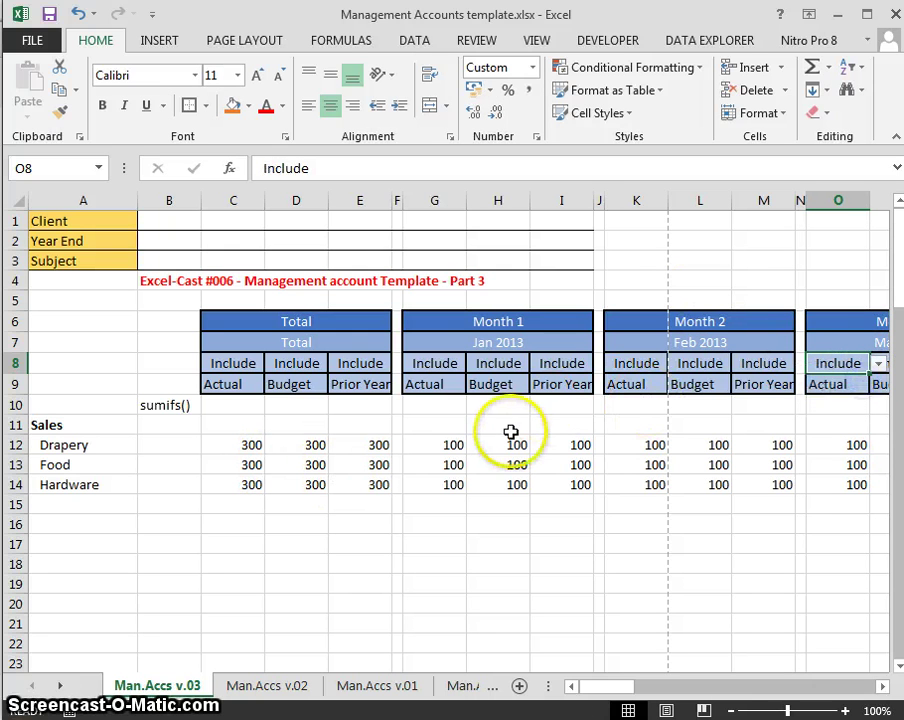
left_click(511, 440)
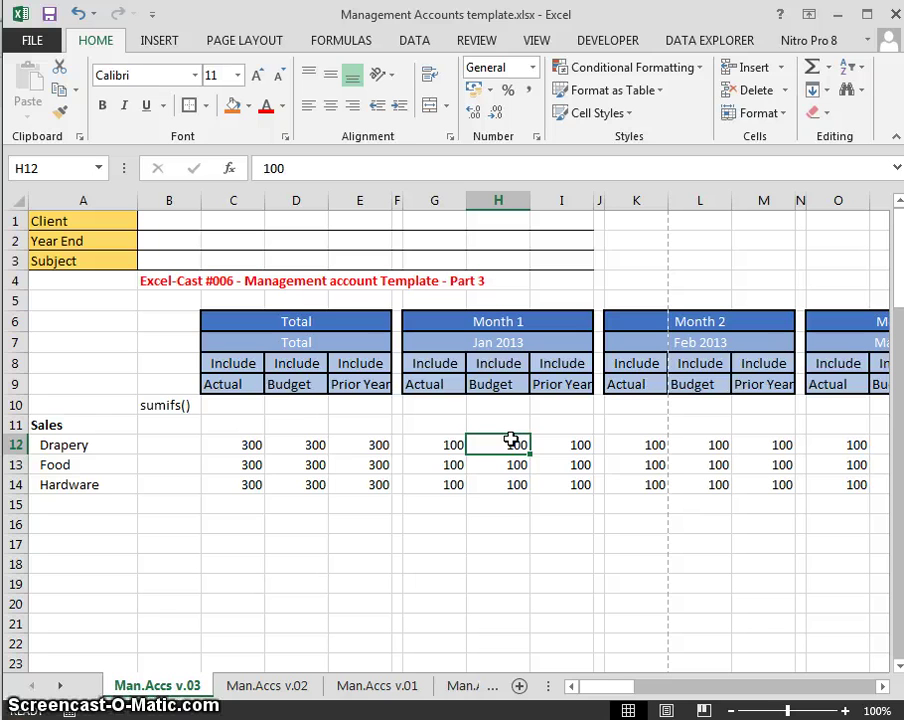